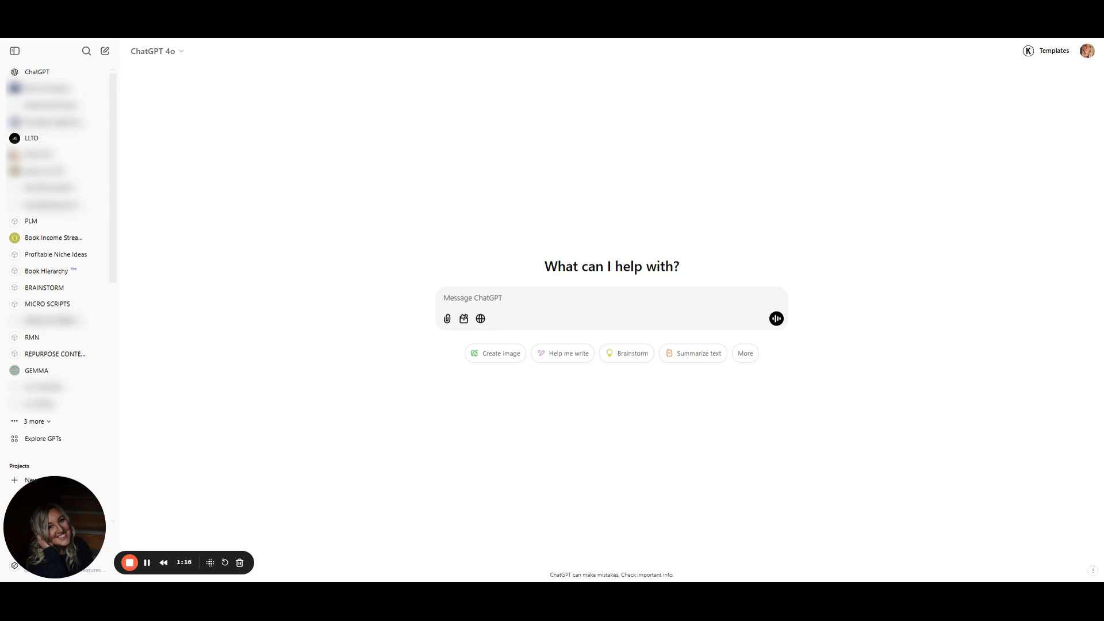
Draft and copy a prompt asking to generate a 500 px by 500 px image as a logo
type("Generate an image that is 500 px")
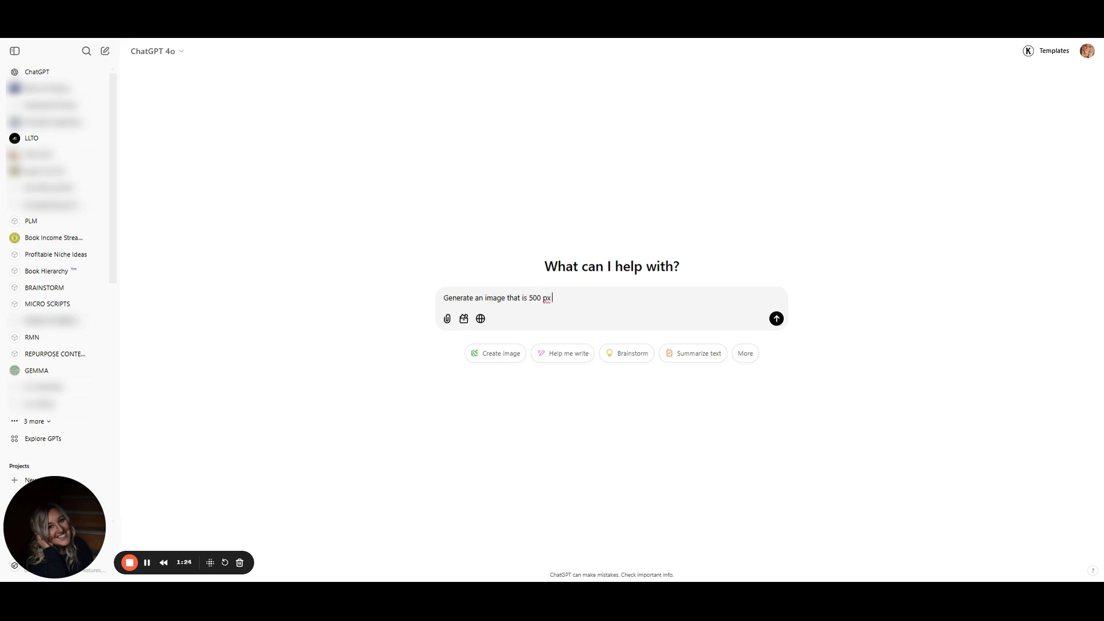
type(" by 500 px")
type(". as a logo.")
key("shift+Return")
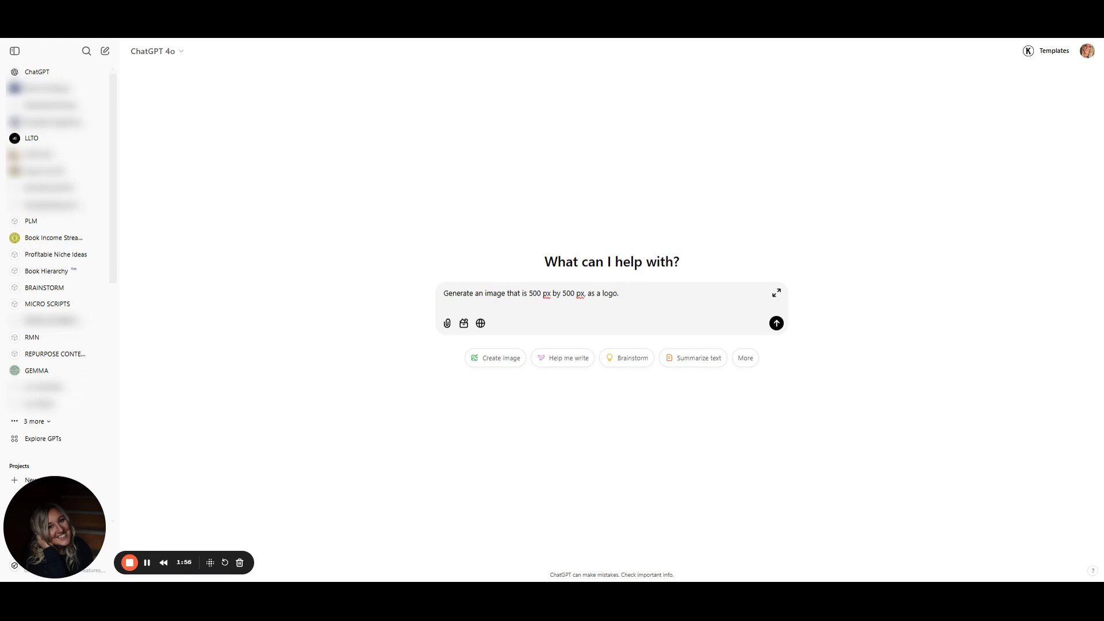
left_click_drag(621, 293, 443, 293)
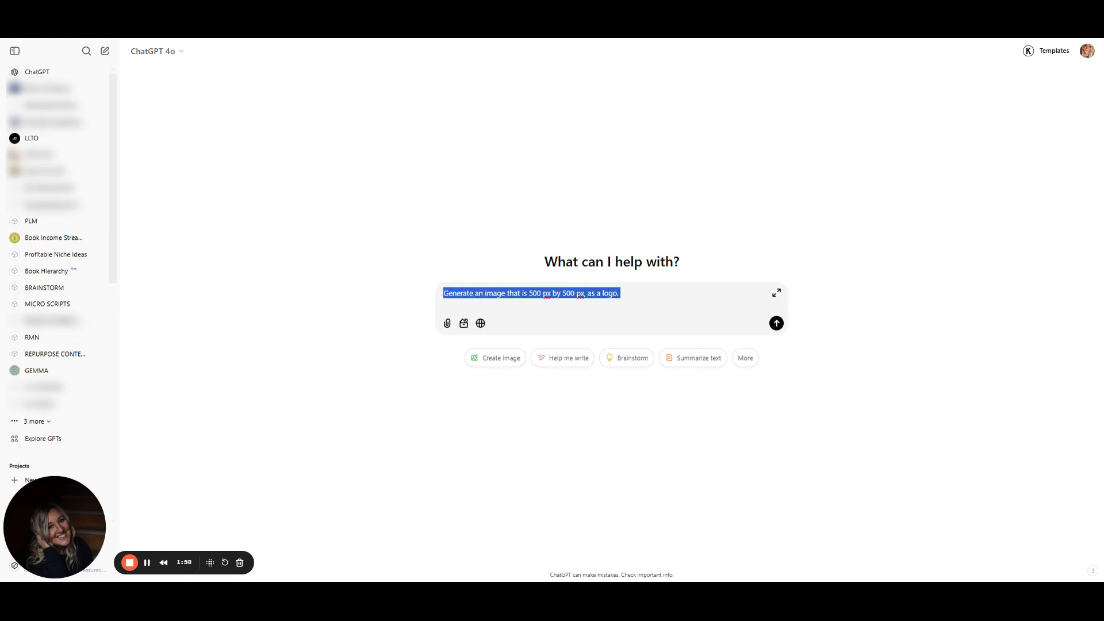
left_click(445, 304)
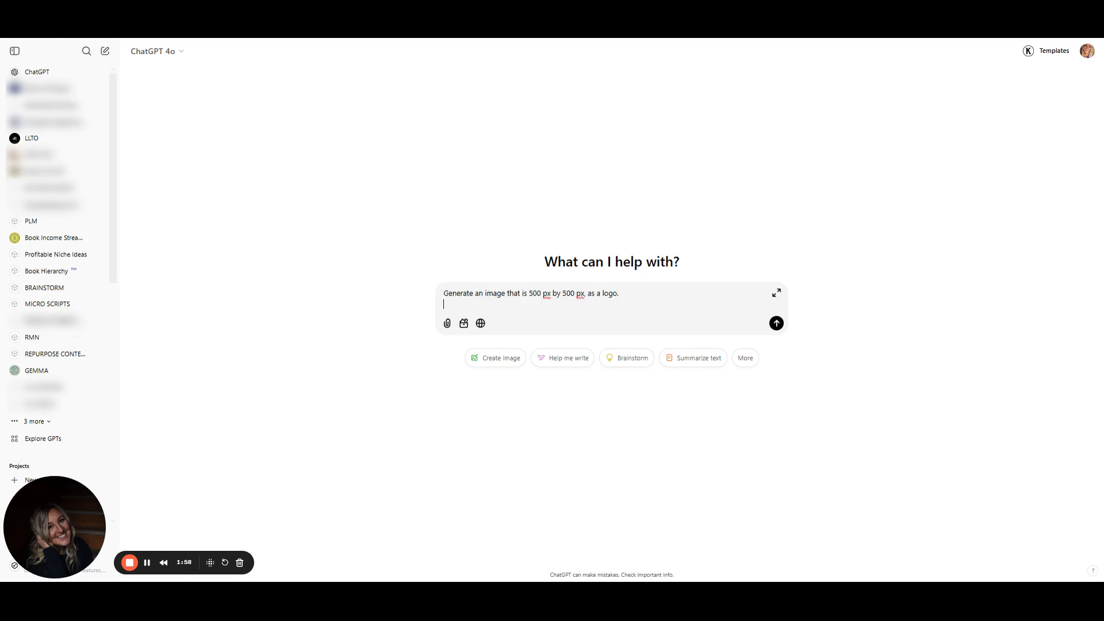
Start a Create image prompt reading 'generate a logo image 500 px by 500 px. the logo'
left_click(500, 358)
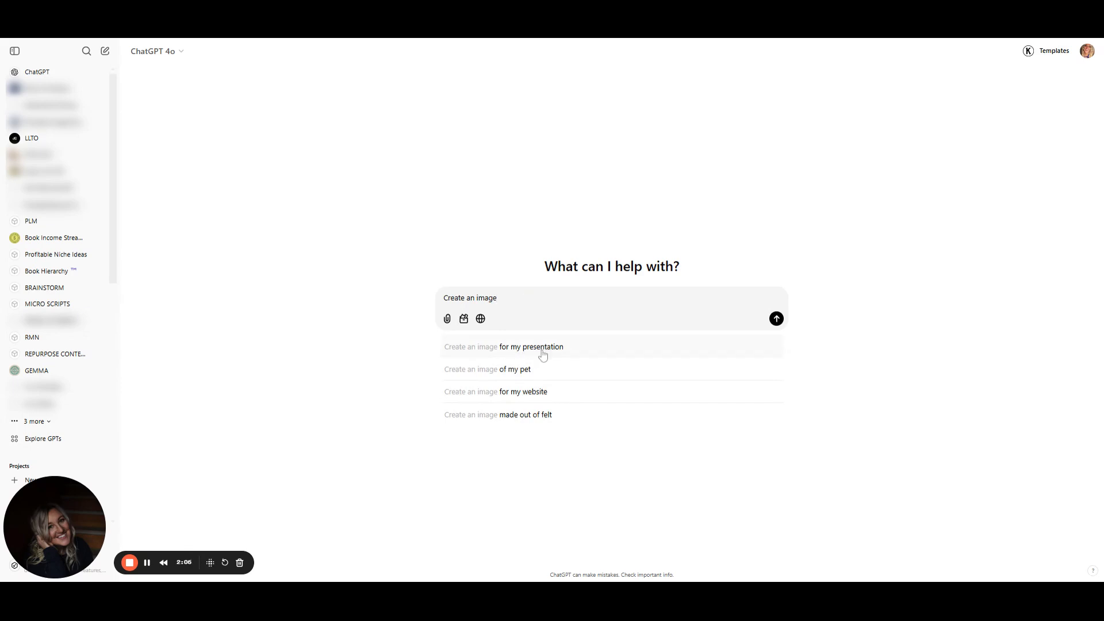
type(":")
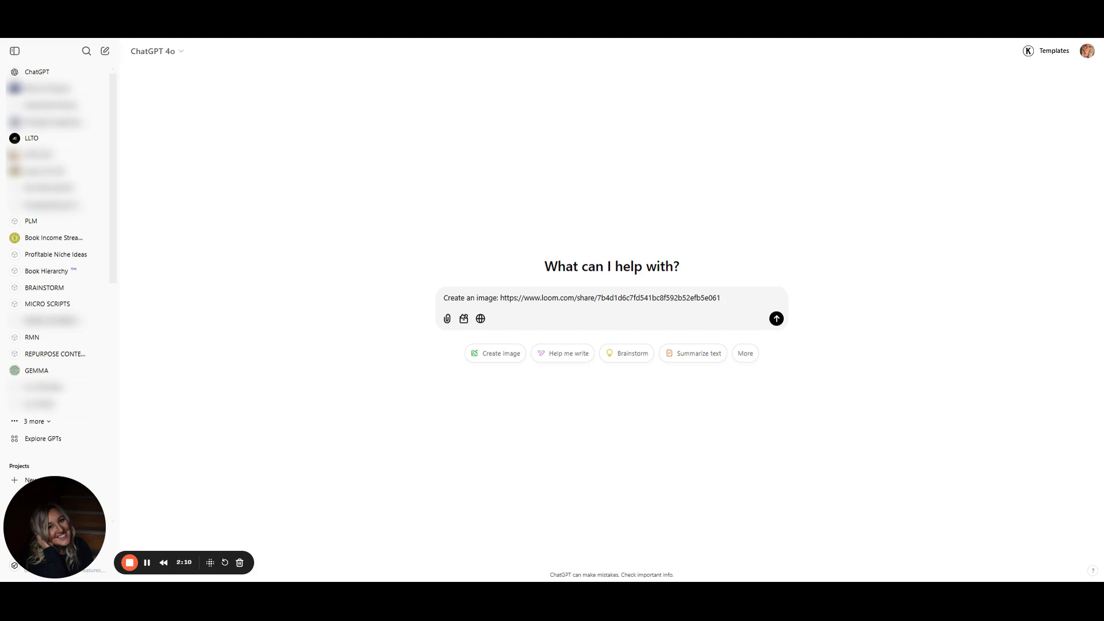
left_click_drag(500, 298, 721, 297)
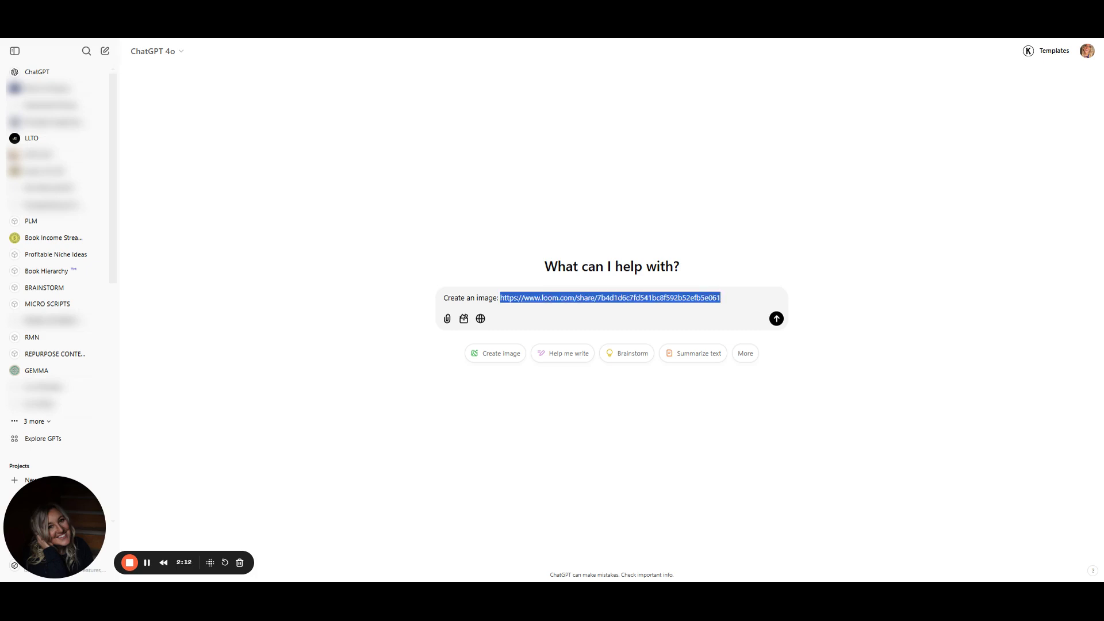
type("generate ")
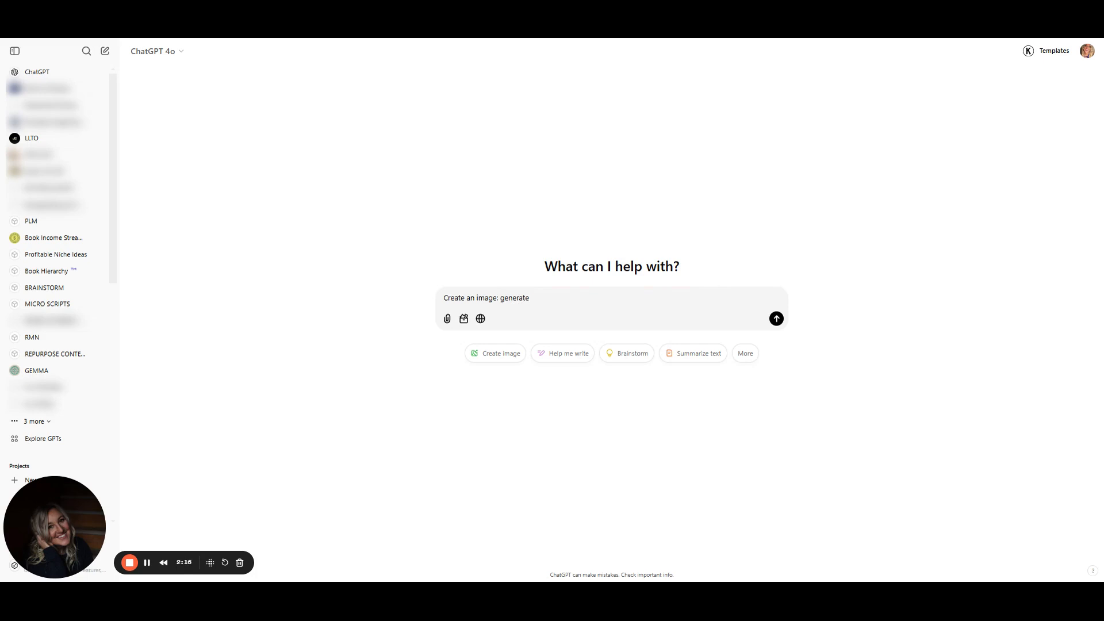
type("a logo image 500 px by 500 px.")
type("the logo")
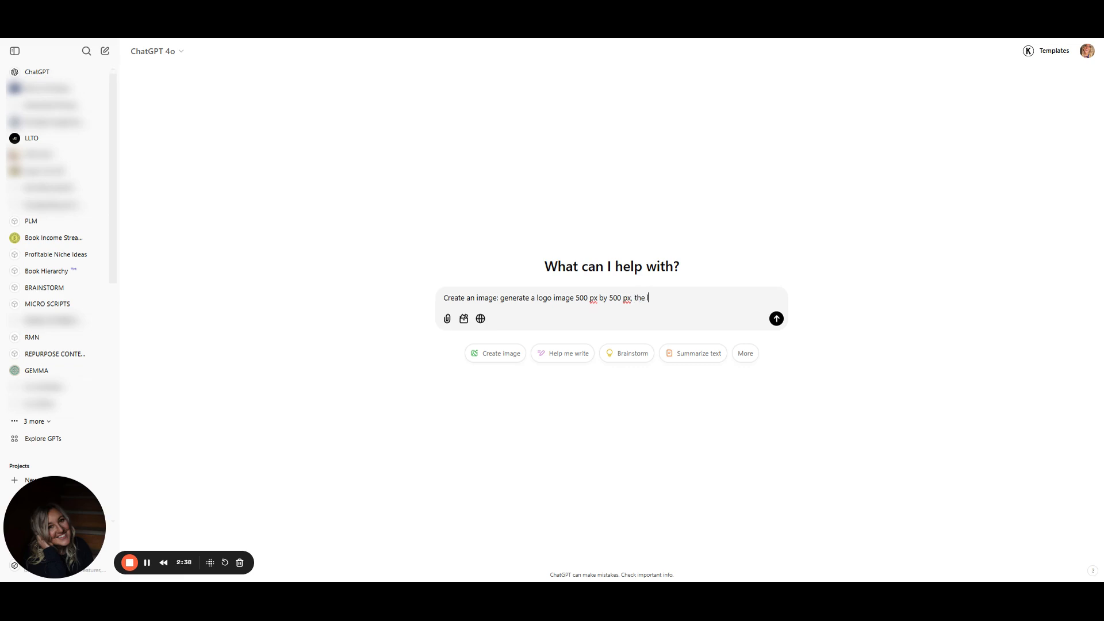
type(" needs to be ciruclar")
Continue the prompt: 'needs to be circular and bright vivid colors, with hand lettering font.'
key("BackSpace")
key("BackSpace")
key("BackSpace")
key("BackSpace")
key("BackSpace")
type("cular and bright vidie")
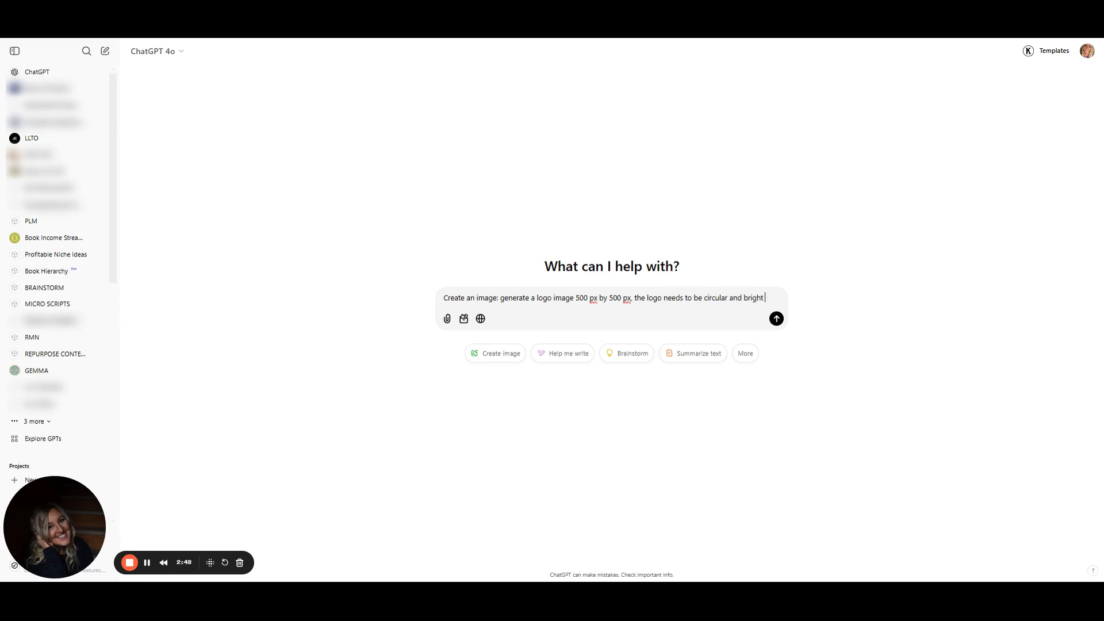
key("BackSpace")
type("vid colo")
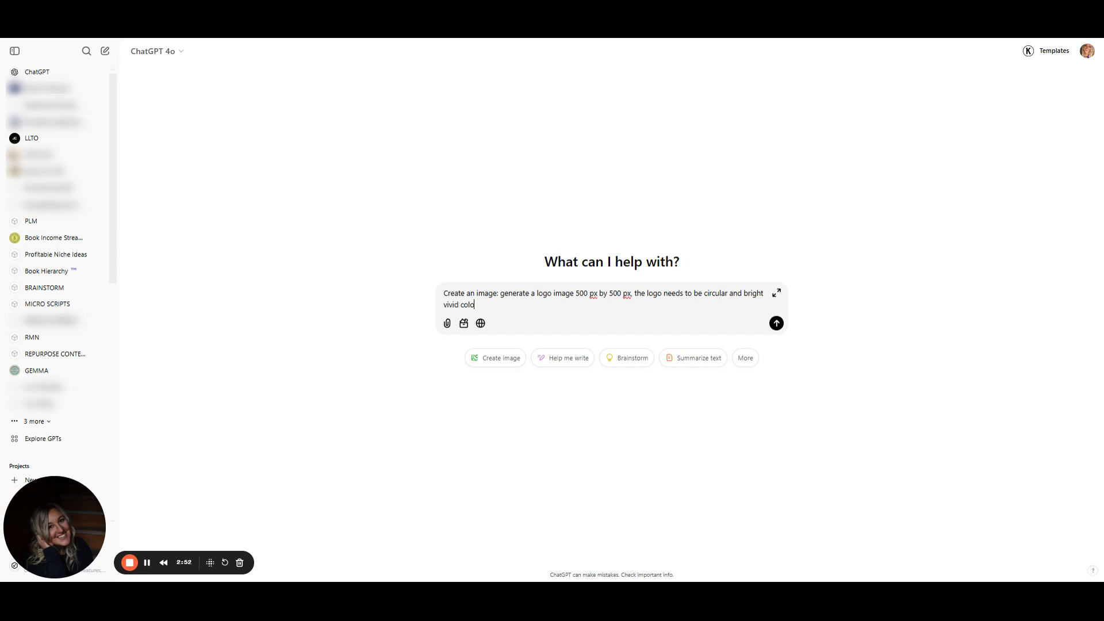
type("rs, with handlettering")
key("BackSpace")
key("BackSpace")
key("BackSpace")
key("BackSpace")
key("BackSpace")
key("BackSpace")
key("BackSpace")
type("lettering font. It needs to")
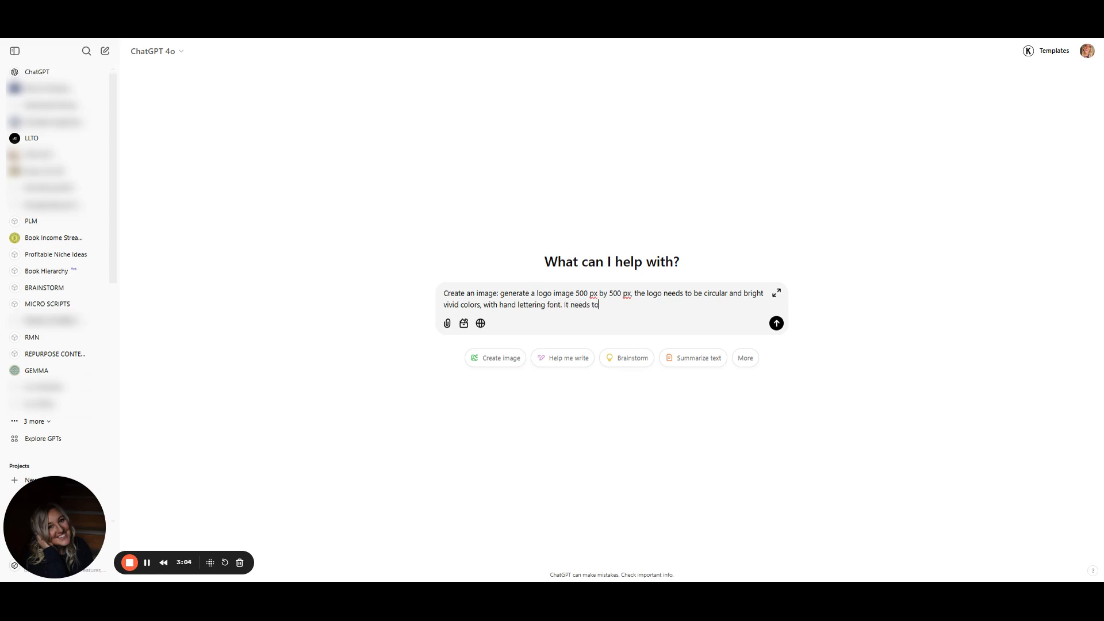
type(" say")
type(" Mental")
Add 'It needs to say 52 Week Mental Health. Create it like a wax seal design' to the prompt
key("BackSpace")
key("BackSpace")
key("BackSpace")
key("BackSpace")
type("52 Week Ment")
key("BackSpace")
type("tal Health")
key("BackSpace")
type("th. Create it li")
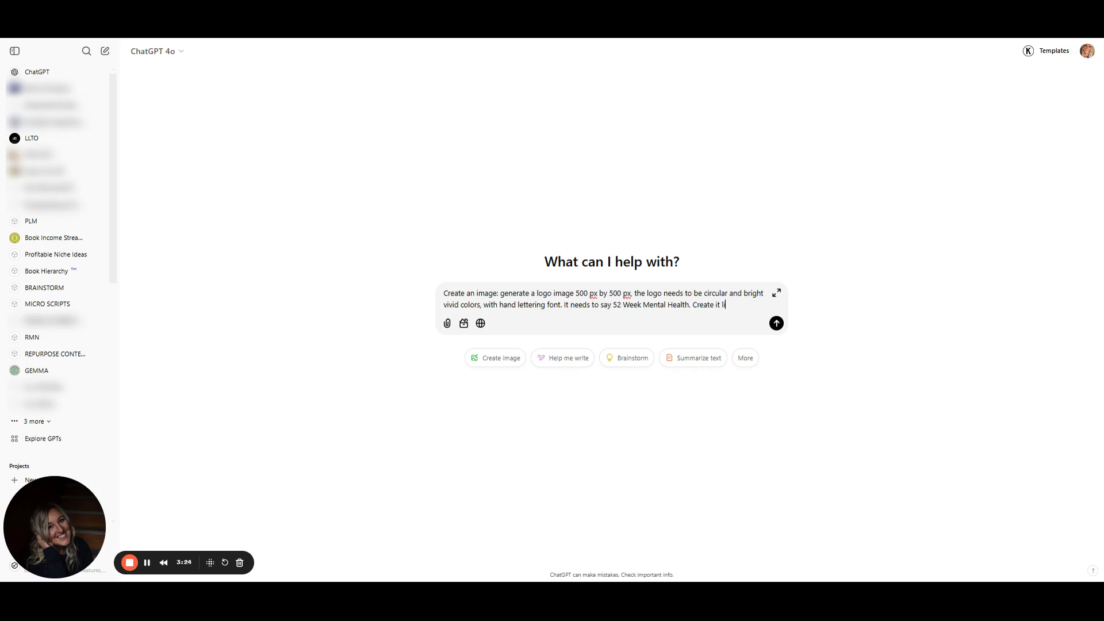
type("ke a wax seal")
type("design")
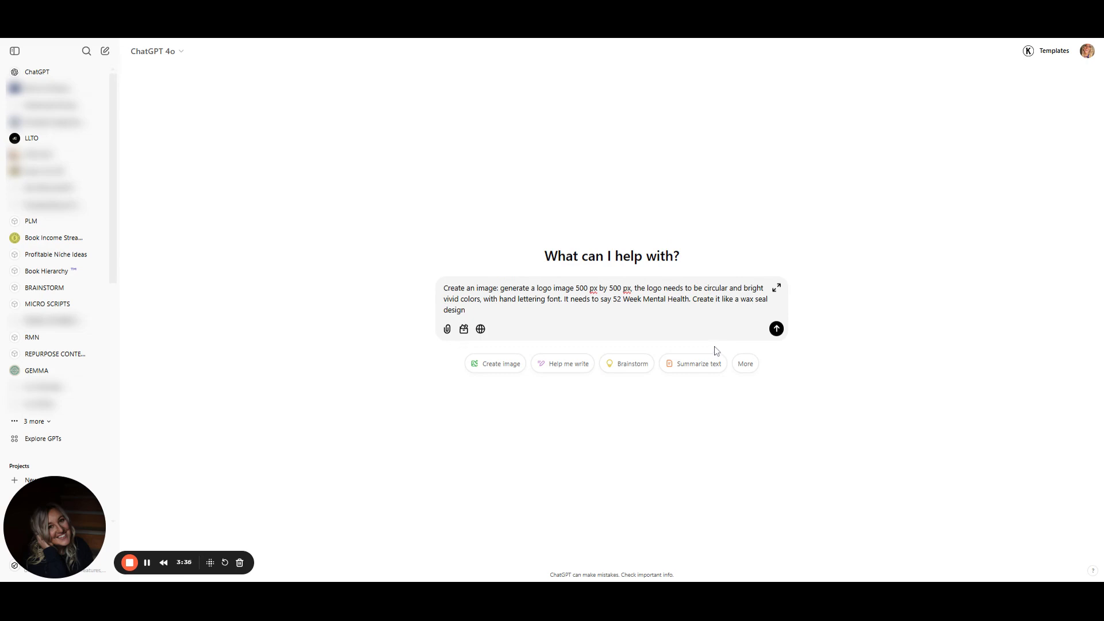
Finish the prompt with 'with no background.' and send it to generate the logo
type("with a transc")
key("BackSpace")
type("parent background")
key("BackSpace")
key("BackSpace")
key("BackSpace")
key("BackSpace")
key("BackSpace")
key("BackSpace")
key("BackSpace")
key("BackSpace")
key("BackSpace")
key("BackSpace")
key("BackSpace")
key("BackSpace")
key("BackSpace")
key("BackSpace")
key("BackSpace")
key("BackSpace")
key("BackSpace")
key("BackSpace")
key("BackSpace")
key("BackSpace")
key("BackSpace")
key("BackSpace")
key("BackSpace")
type("no background.")
key("Return")
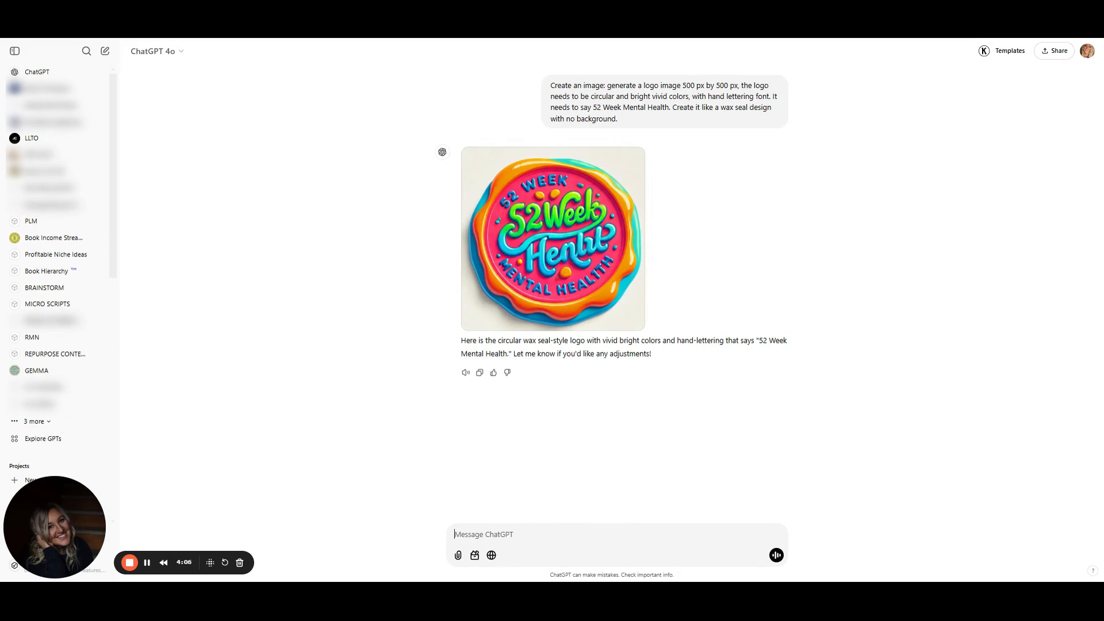
Copy the original prompt and start a follow-up message 'Here are the adjustment to:' with the prompt pasted after it
mouse_move(579, 233)
mouse_move(620, 119)
left_mouse_down()
mouse_move(580, 107)
mouse_move(607, 81)
left_mouse_up()
key("ctrl+c")
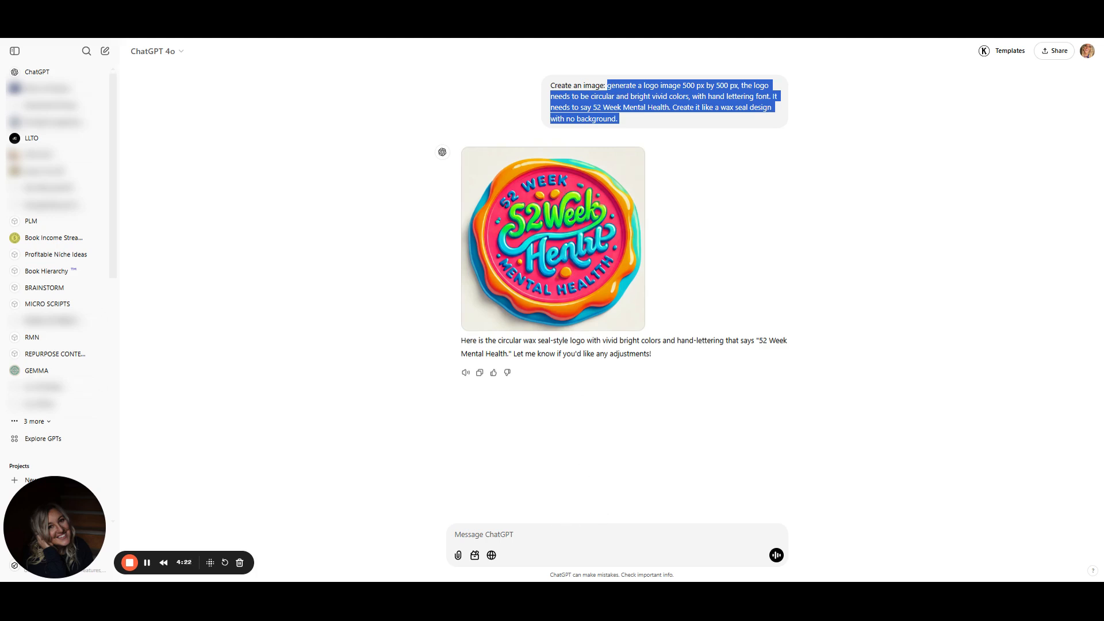
left_click(546, 531)
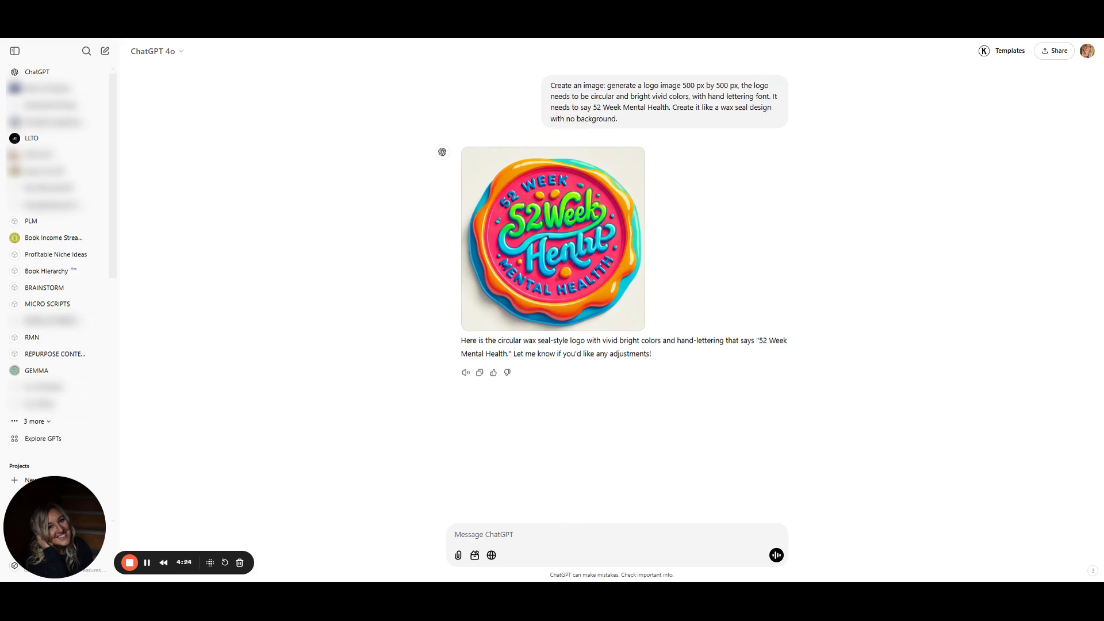
type("Here are the adjustment to:")
key("ctrl+v")
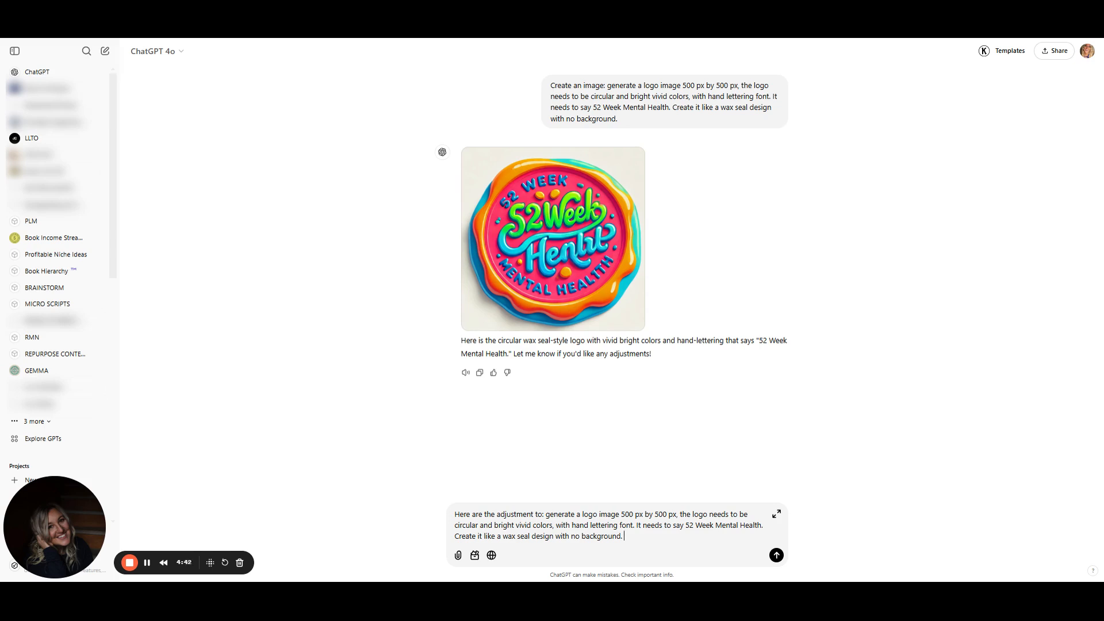
Append 'Please only write 52 week Mental Health once time on the logo. Everything else is great' and send
type("Please only write 52 week Mental Health ")
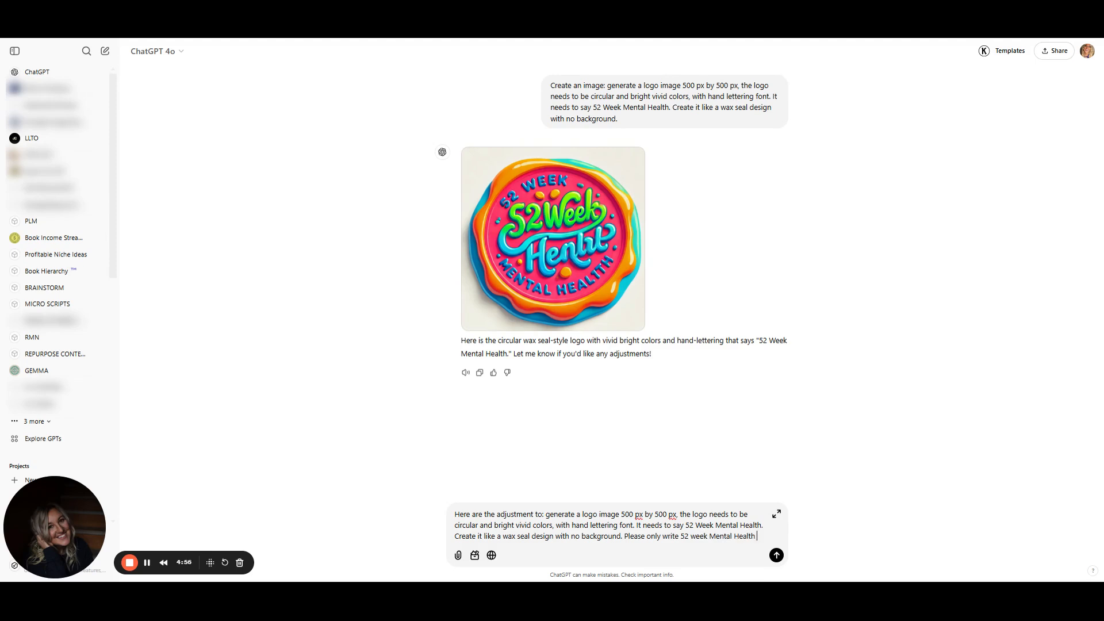
type("once time on the logo")
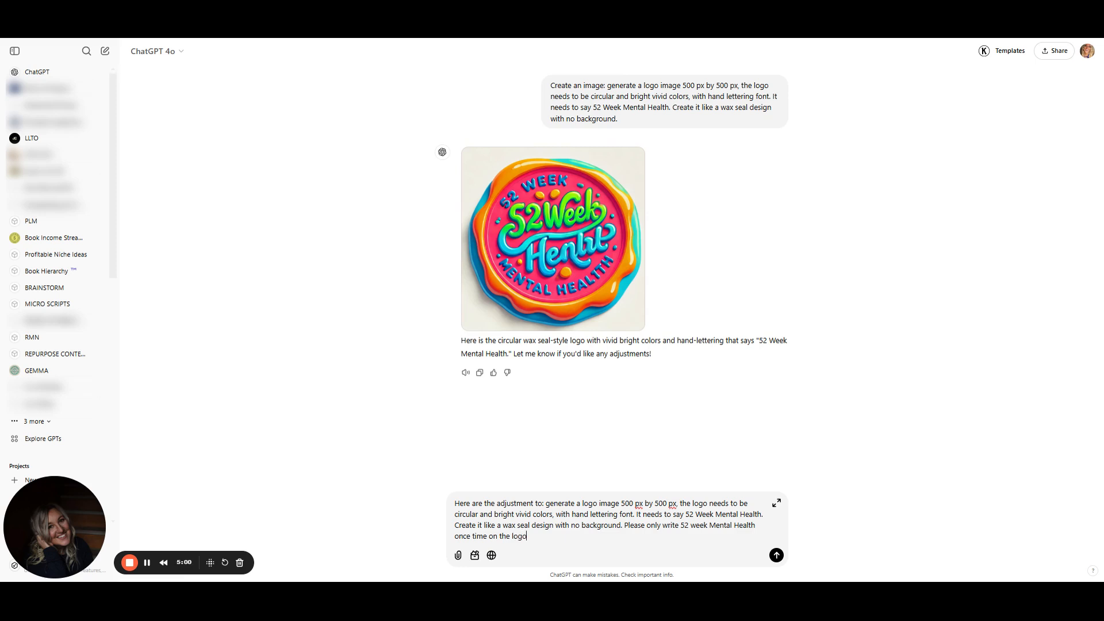
type(". Everything else is great.")
key("Return")
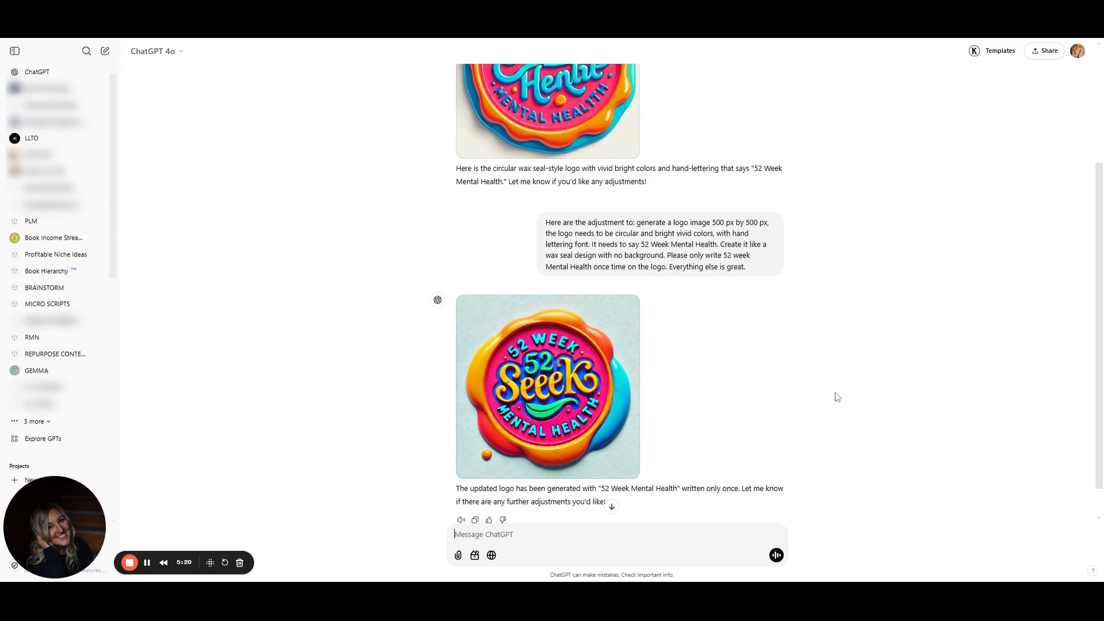
Start a new follow-up by pasting the previous adjustment message and keeping only 'Here are the adjustment to:'
scroll(1094, 318, "up", 5)
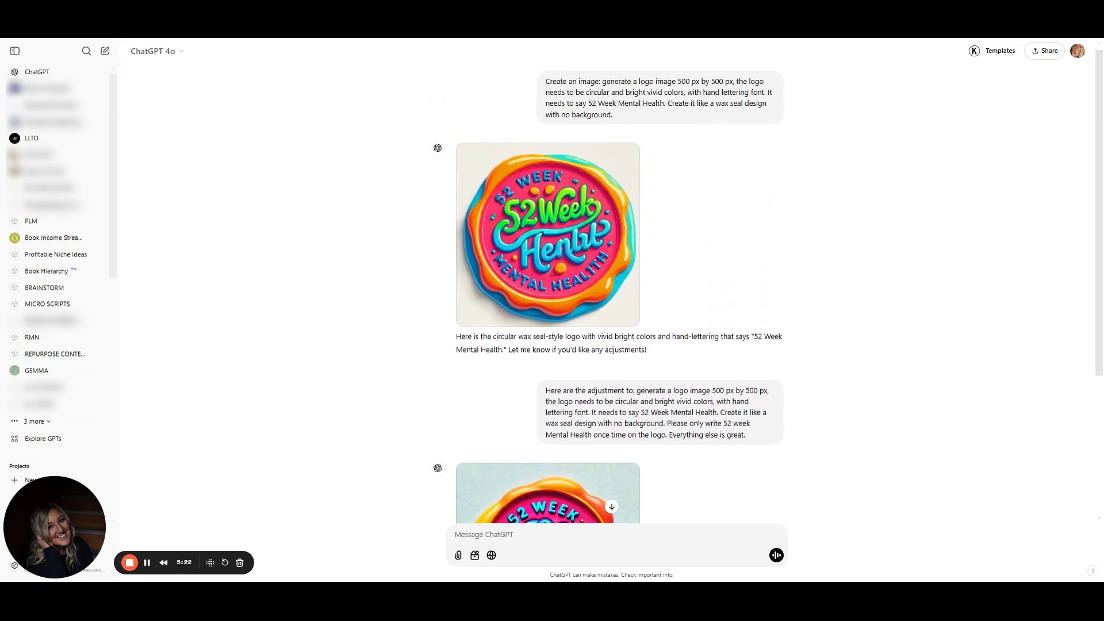
scroll(1001, 539, "down", 3)
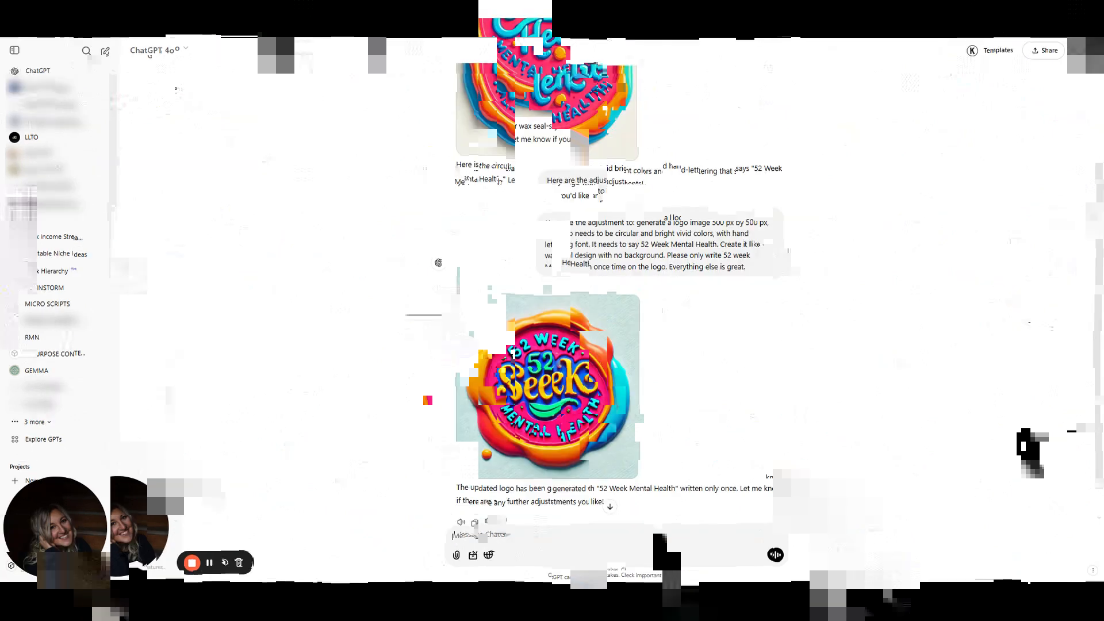
mouse_move(1101, 309)
left_mouse_down()
mouse_move(1101, 221)
mouse_move(1101, 293)
left_mouse_up()
left_click_drag(758, 299, 546, 251)
key("ctrl+c")
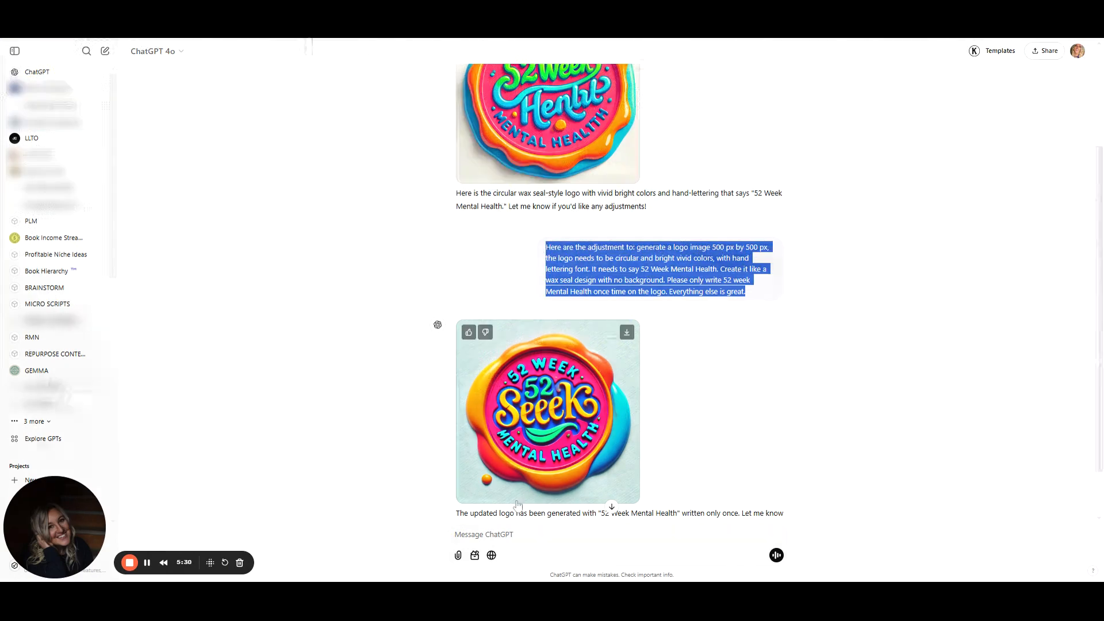
left_click(534, 535)
key("ctrl+v")
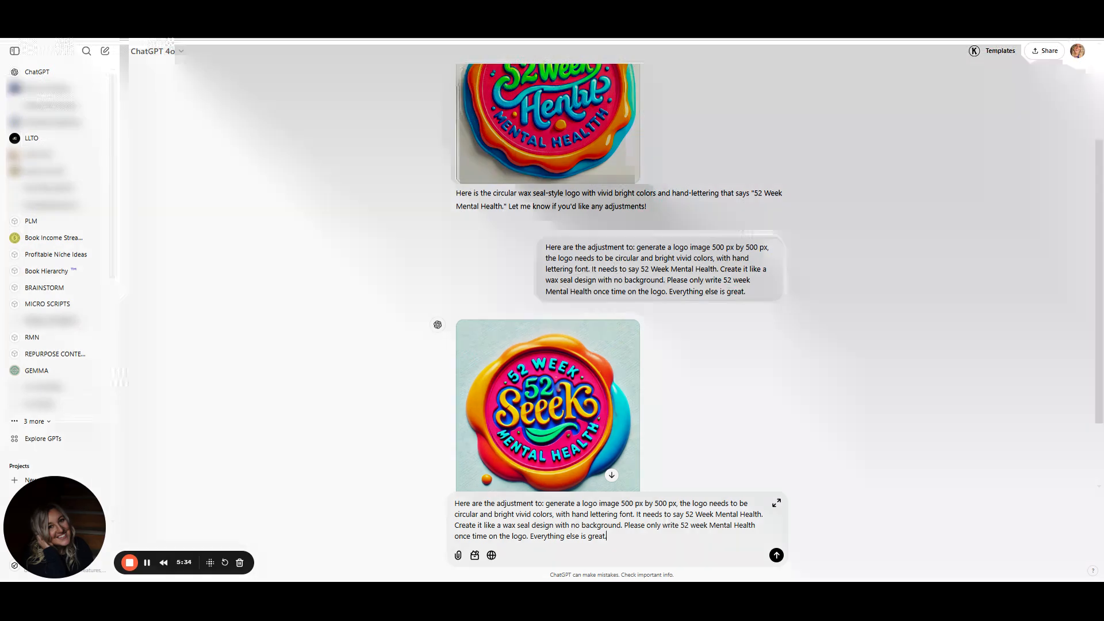
left_click_drag(546, 504, 609, 537)
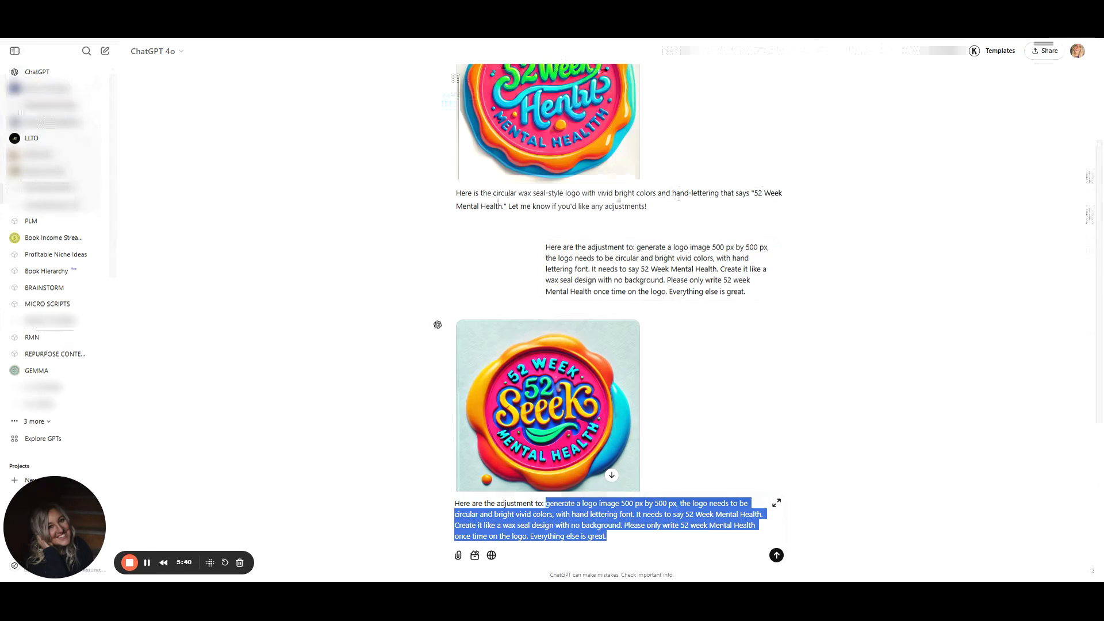
key("BackSpace")
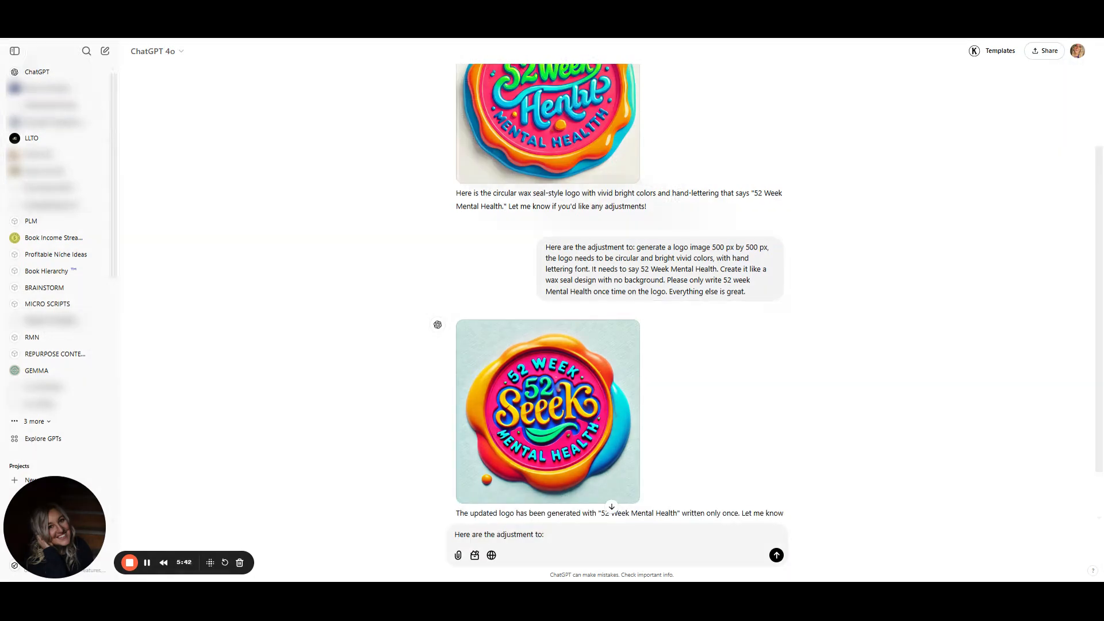
Complete the follow-up with 'The only text should read 52 week Mental Health' and send it
type("The only test")
key("BackSpace")
type("xt should r")
type("ea")
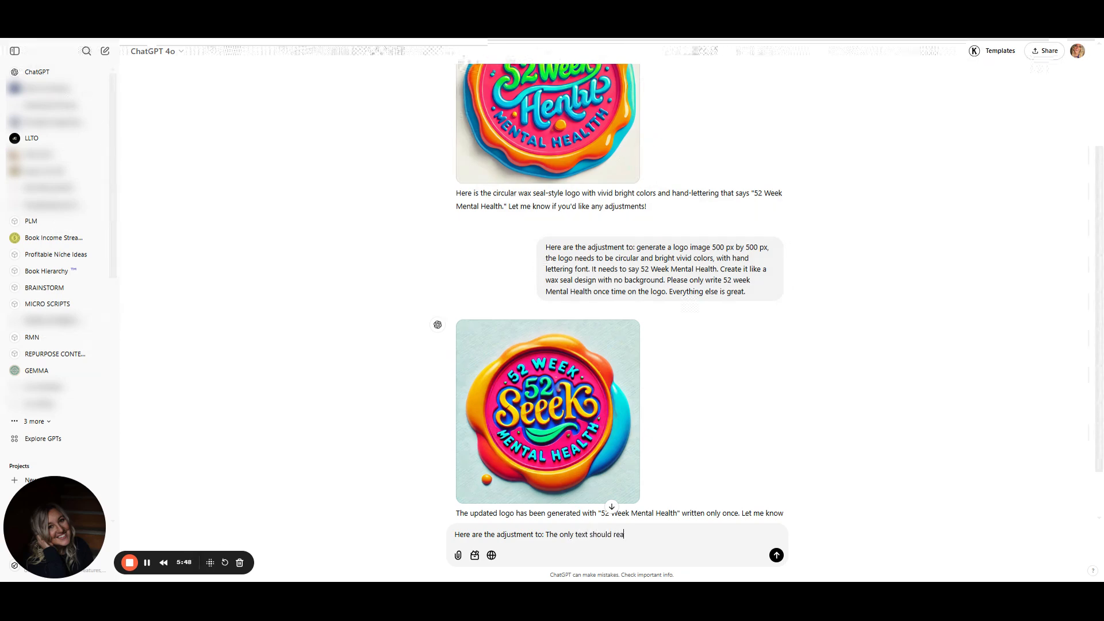
type("d 52")
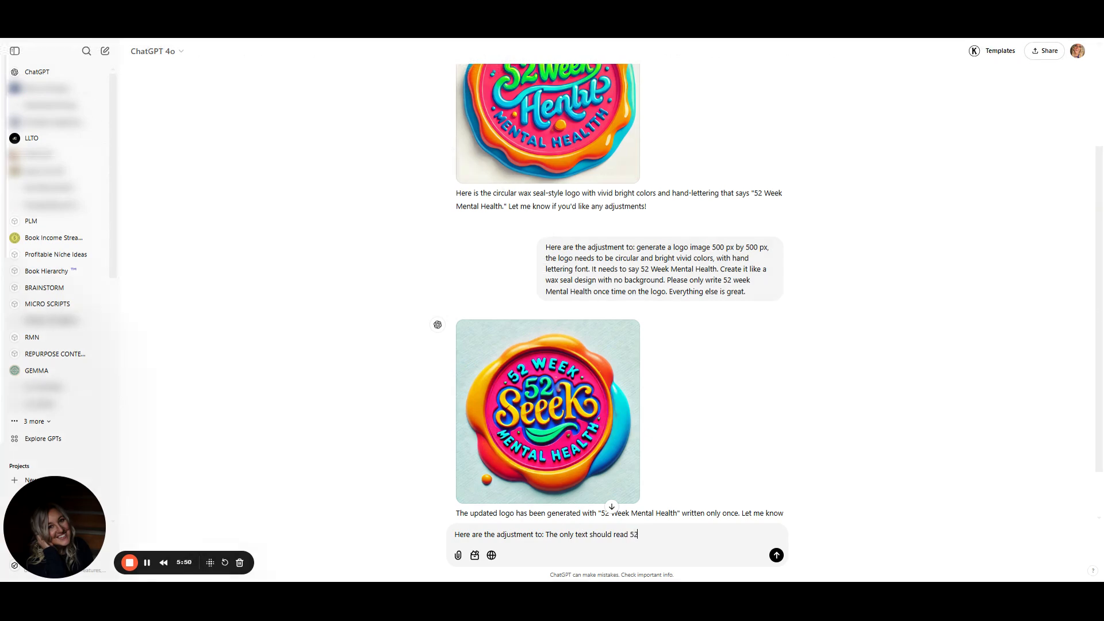
type(" week Mental")
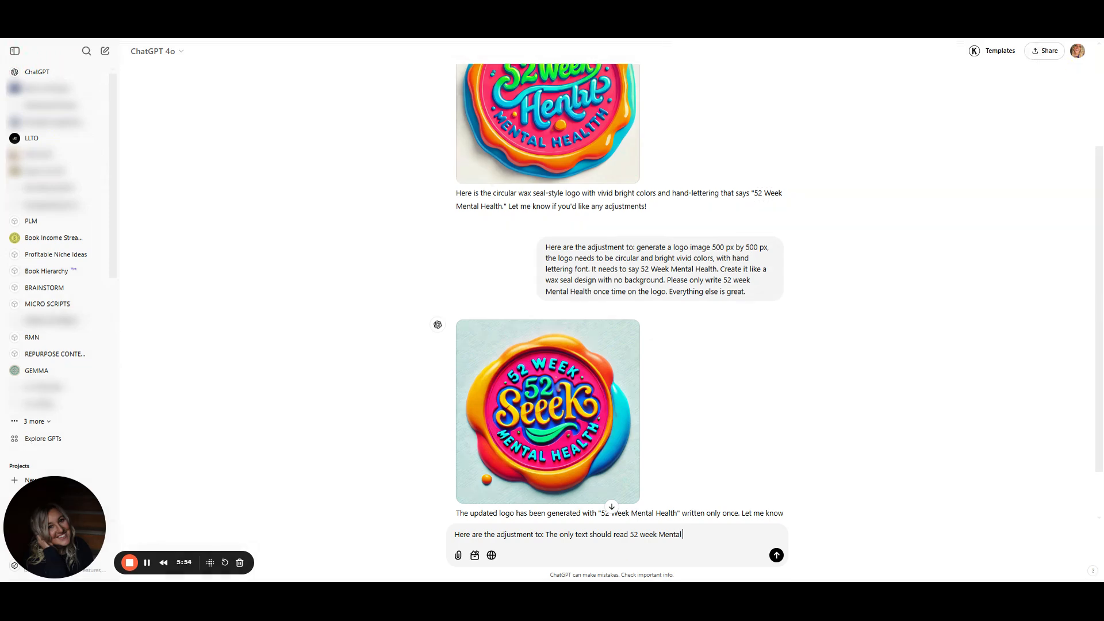
type(" Health")
key("Return")
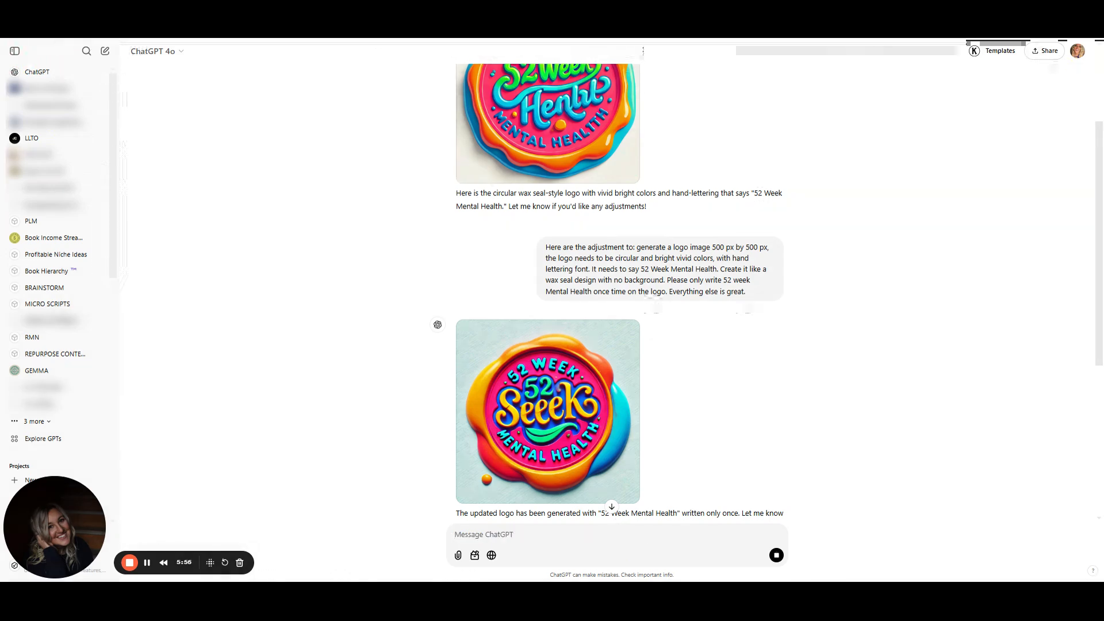
Download the newly generated logo image and select the text of the latest adjustment message
left_click(613, 507)
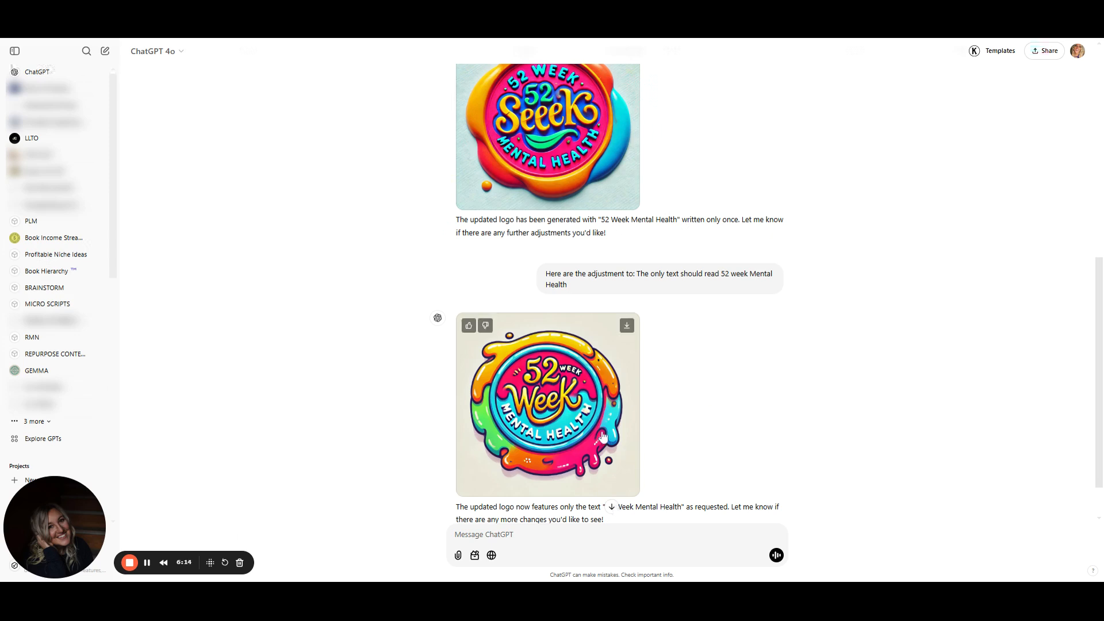
left_click(626, 328)
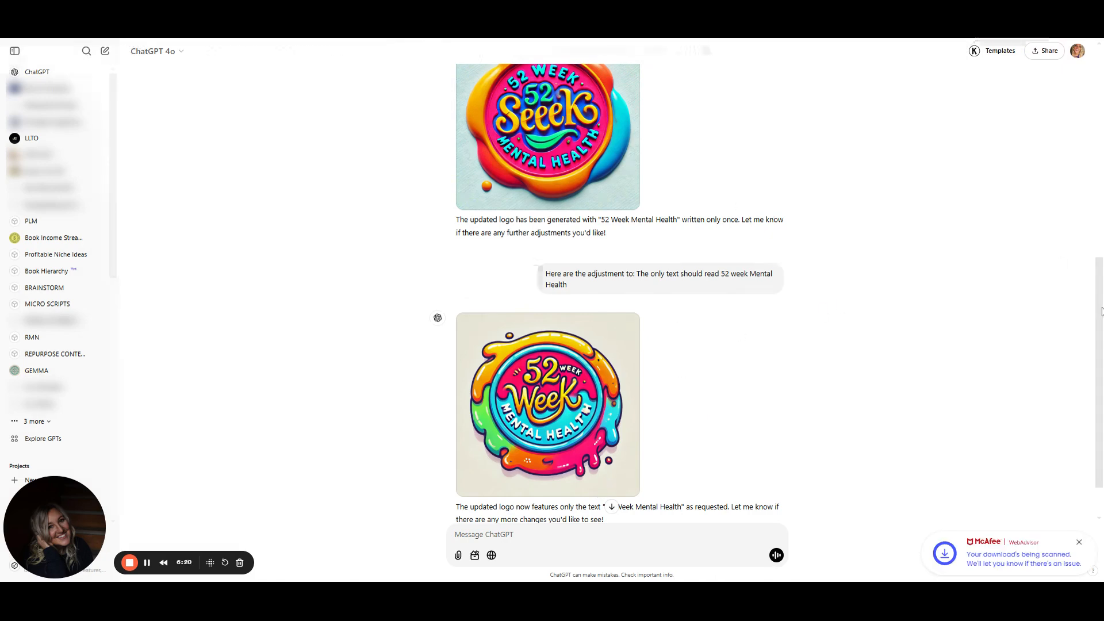
scroll(1100, 311, "down", 1)
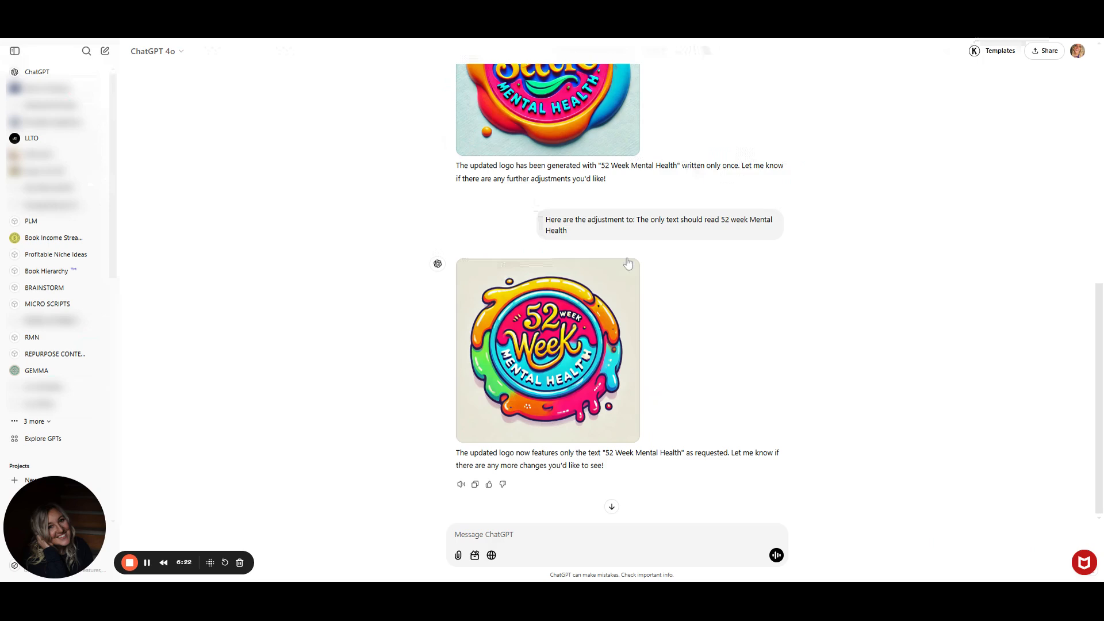
left_click_drag(574, 236, 546, 219)
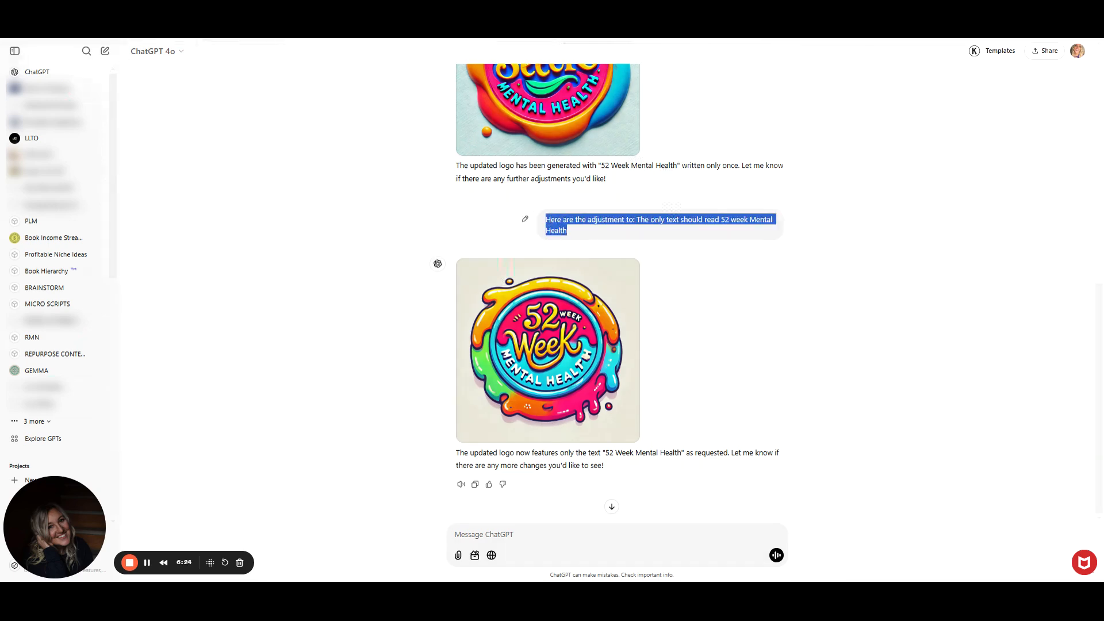
Send the request 'Only ajustment is no dripping wax. Please generate the previous image prior to this one, but keep the only text 52 Week Mental Health'
left_click(518, 536)
type("Only adjus")
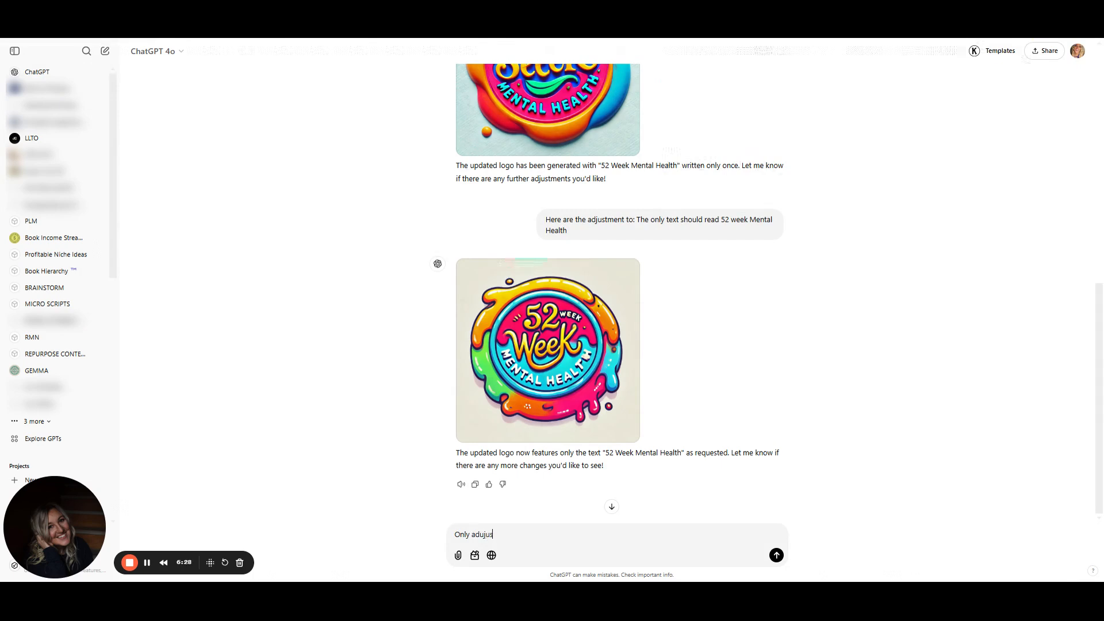
key("BackSpace")
key("BackSpace")
type("just is")
key("BackSpace")
key("BackSpace")
key("BackSpace")
key("BackSpace")
key("BackSpace")
key("BackSpace")
key("BackSpace")
key("BackSpace")
key("BackSpace")
key("BackSpace")
type("justmen")
type("t is ")
type("no dripping wax")
type(". Plesae")
key("ctrl+BackSpace")
type("Please generate an")
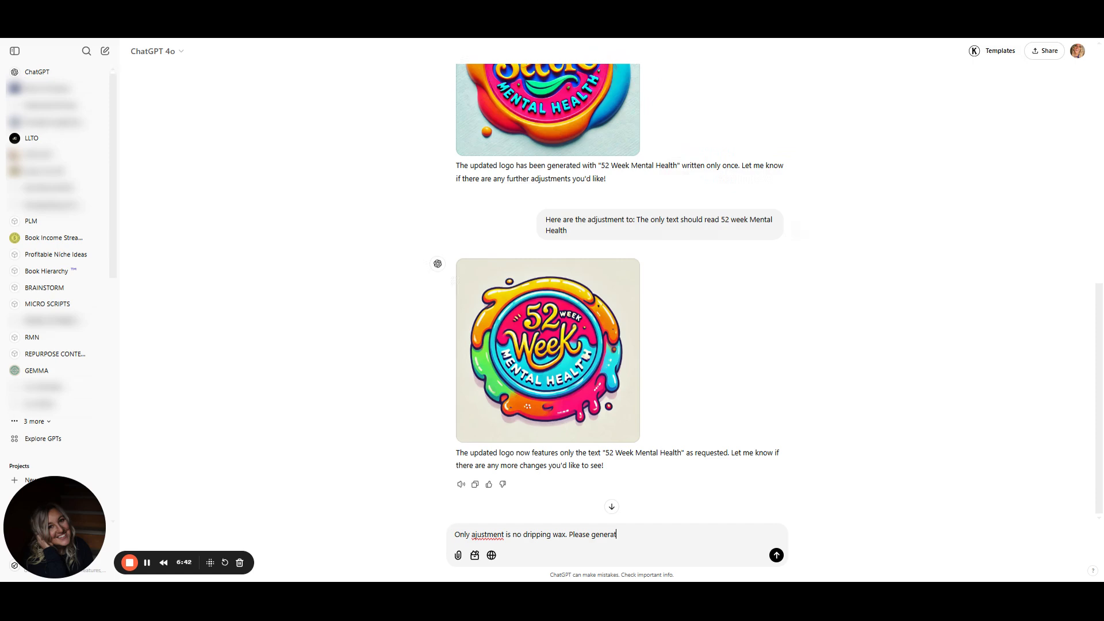
key("BackSpace")
key("BackSpace")
type("the preio")
key("BackSpace")
key("BackSpace")
type("vous")
key("BackSpace")
key("BackSpace")
type("ious i")
type("mage prior to this one, but ")
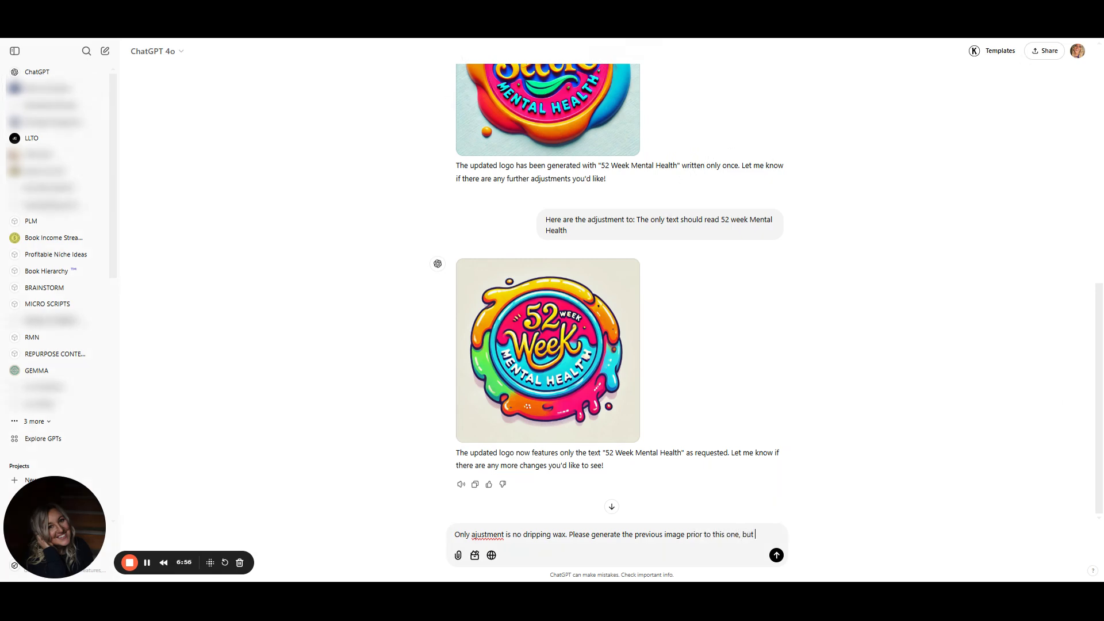
type("keep the only text")
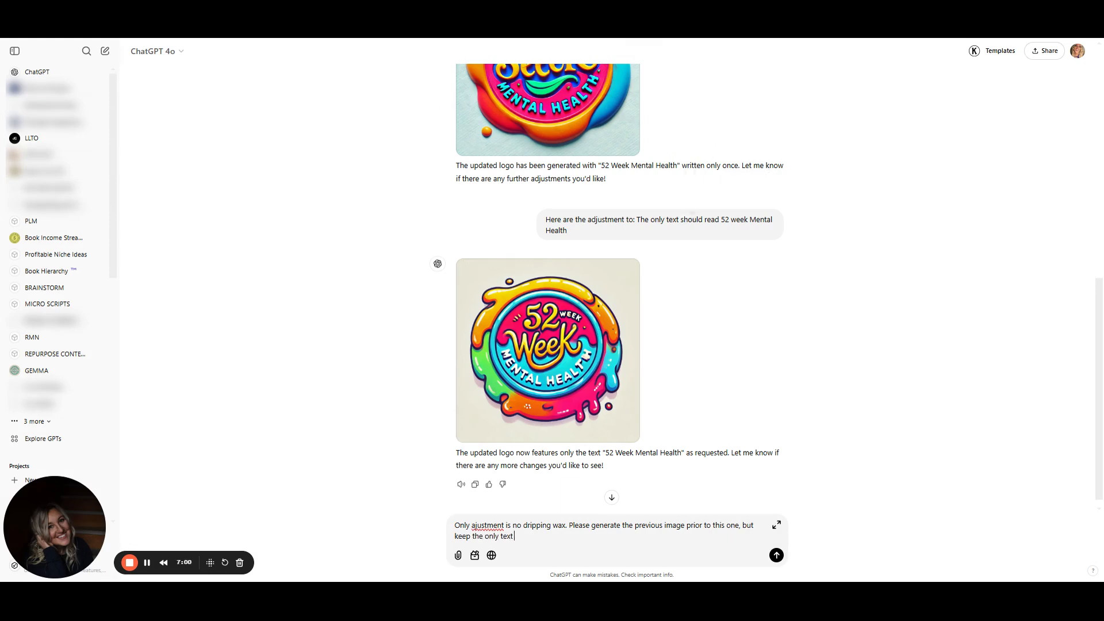
type(" 52 Week Mental")
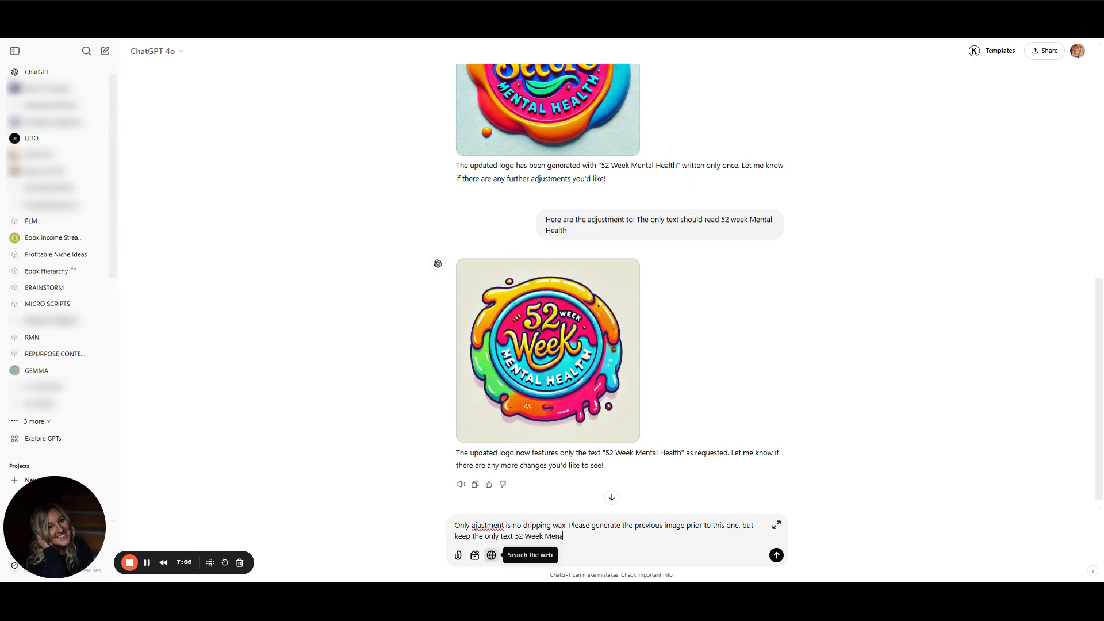
type(" Health")
key("BackSpace")
type("Health")
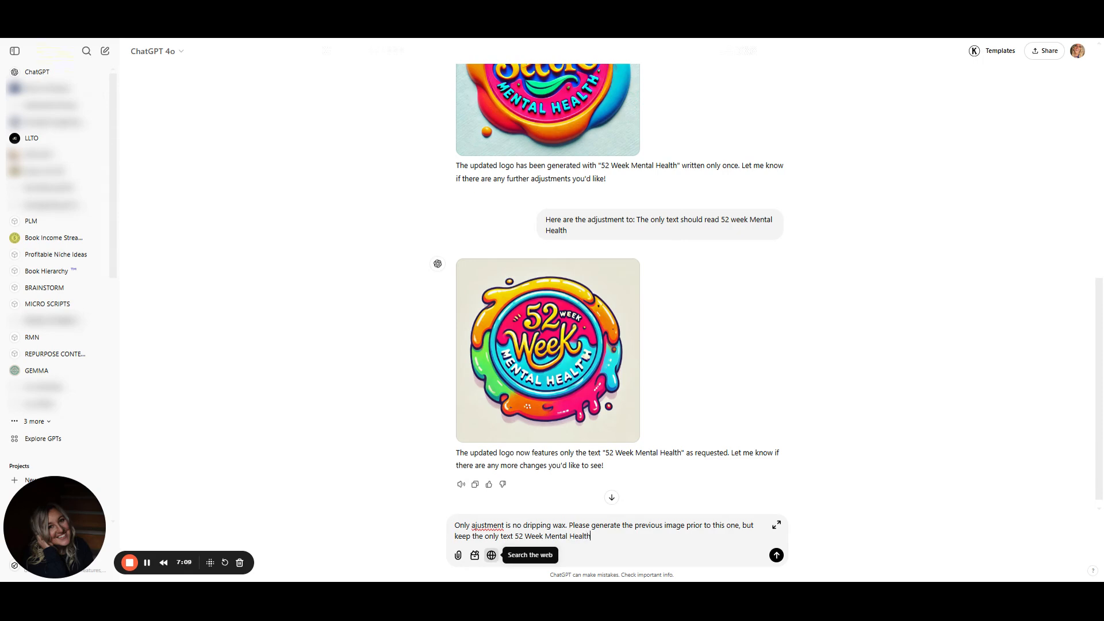
key("Return")
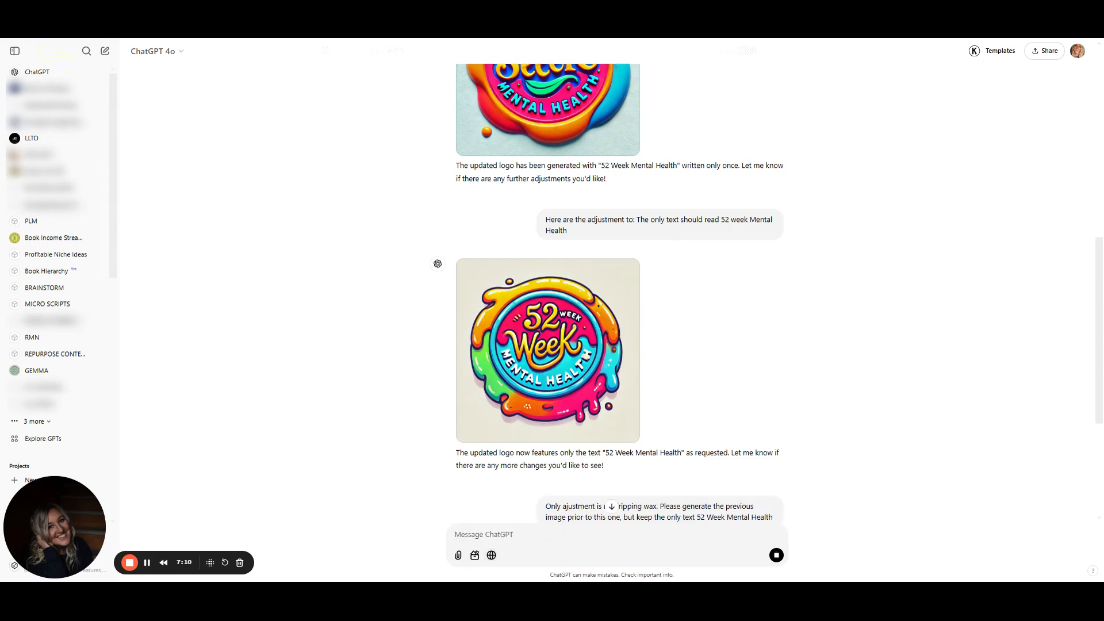
Send the follow-up 'More realistic wax seal and a strong letter M on the word mental'
left_click(611, 507)
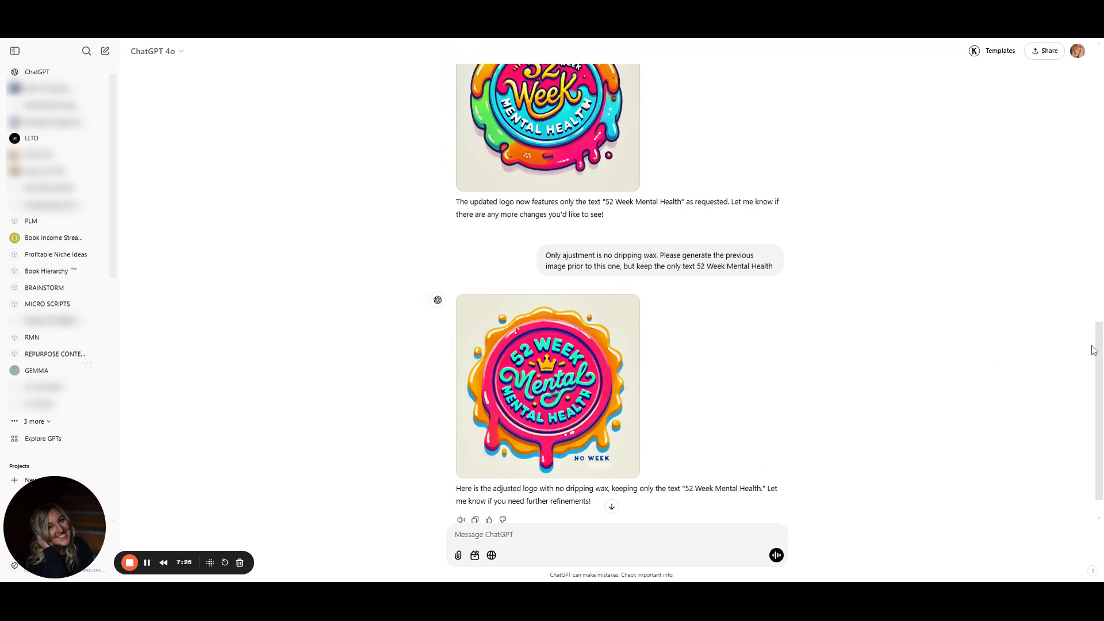
scroll(612, 345, "down", 1)
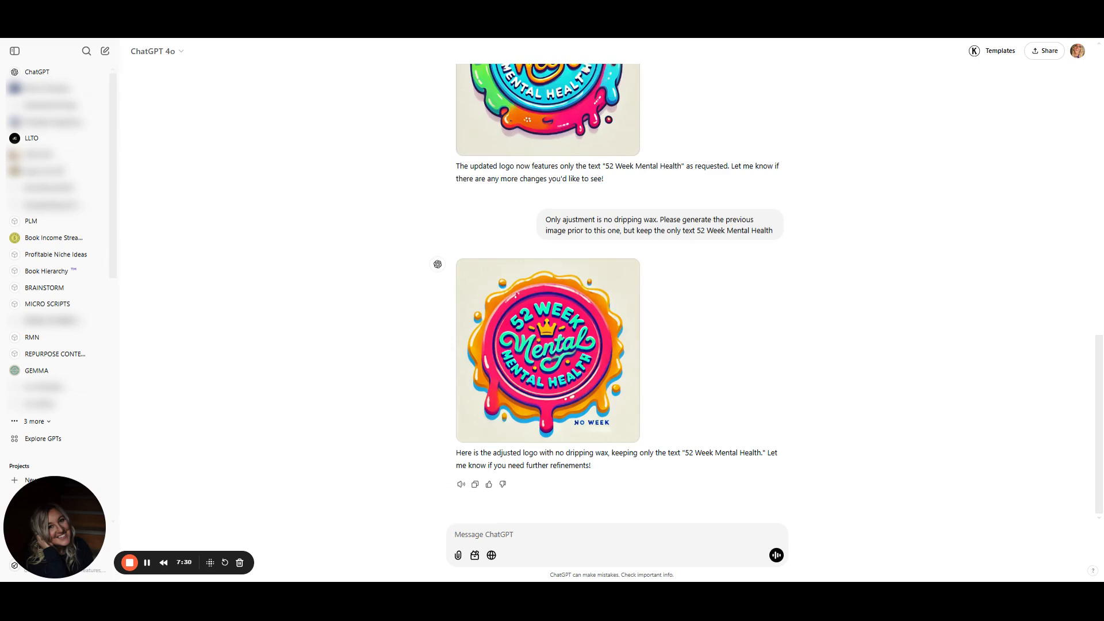
type("More realistic was")
type(" seal and a strong letter M on Mental")
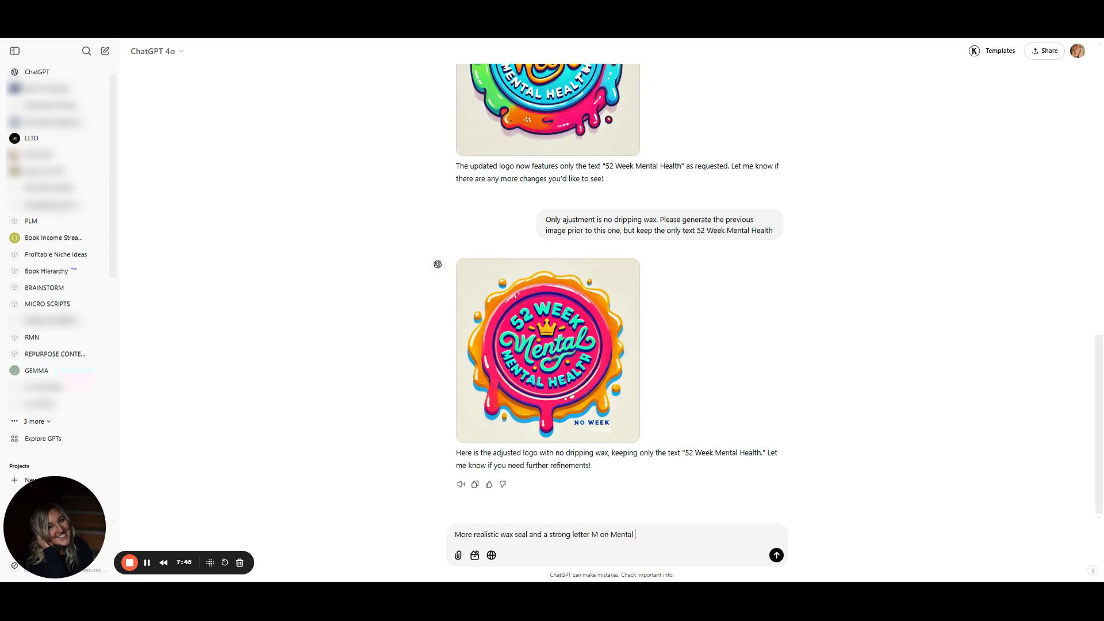
key("BackSpace")
key("BackSpace")
key("BackSpace")
key("BackSpace")
key("BackSpace")
key("BackSpace")
key("BackSpace")
type("the word mental")
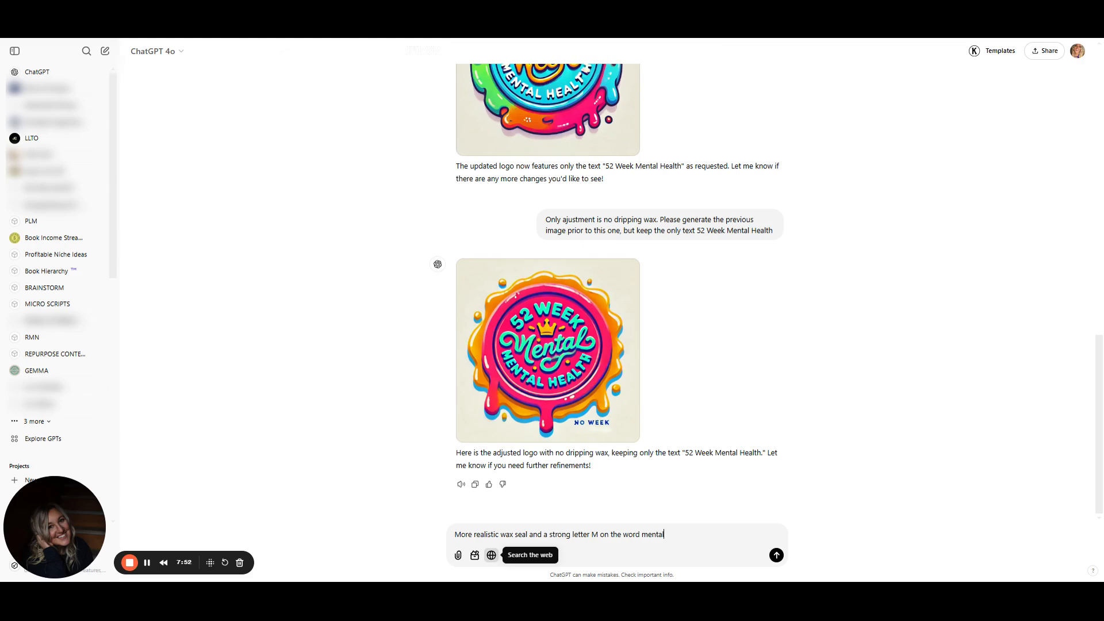
key("Return")
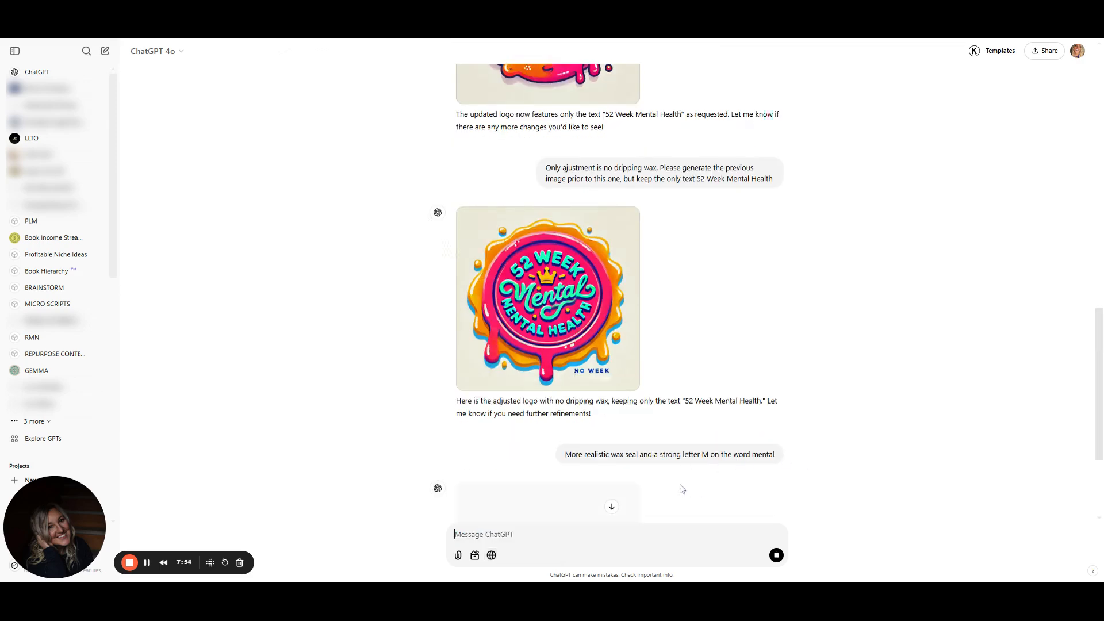
Download the newly generated realistic wax-seal logo image
left_click(612, 510)
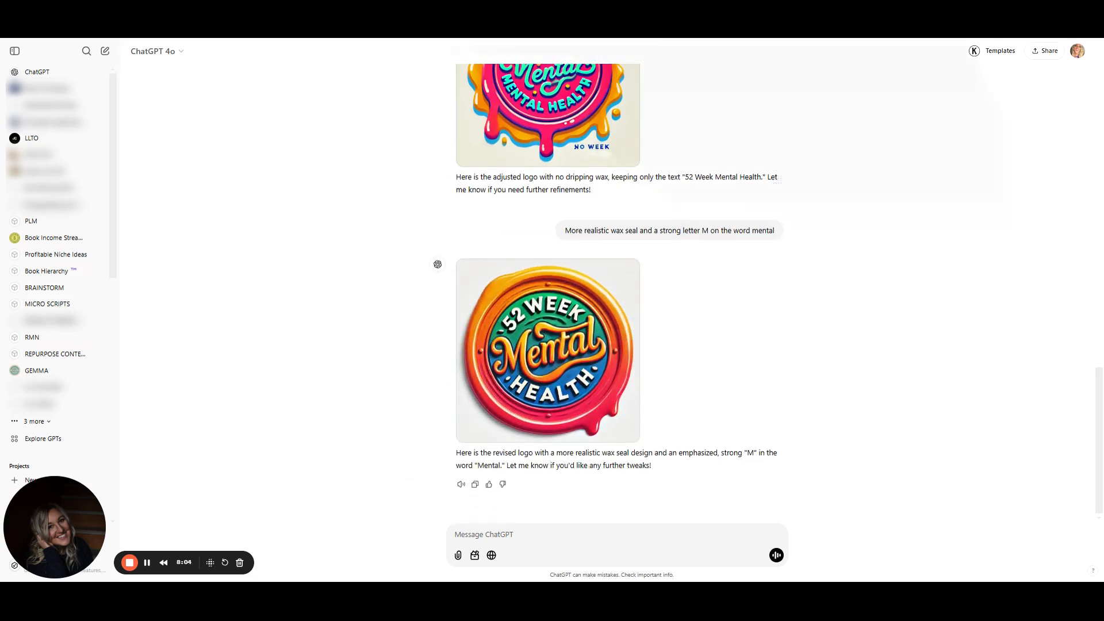
mouse_move(616, 340)
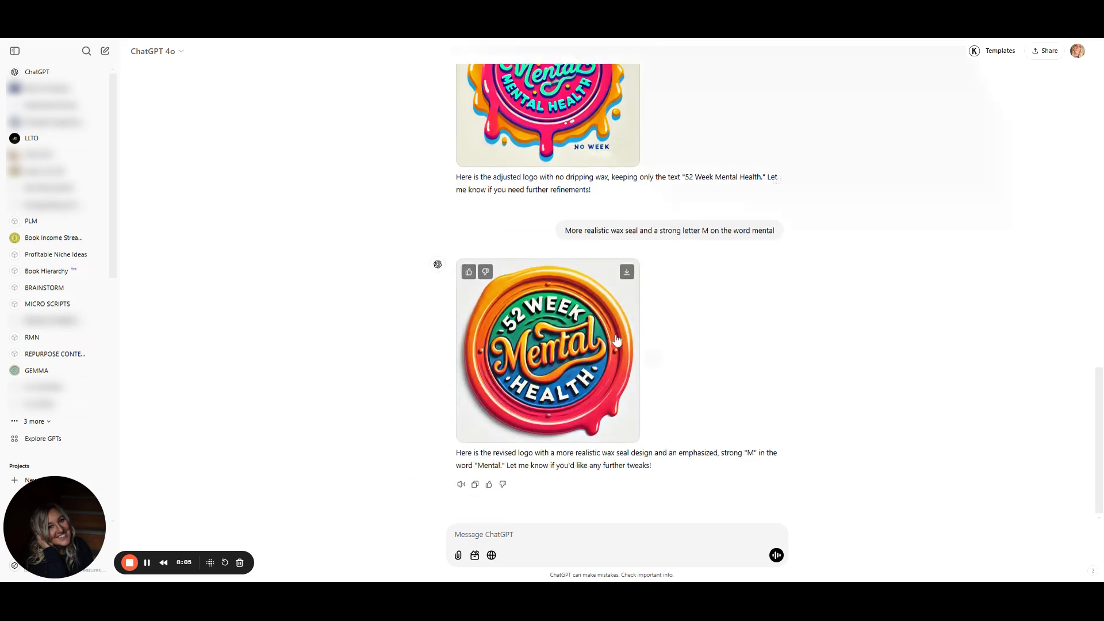
left_click(627, 274)
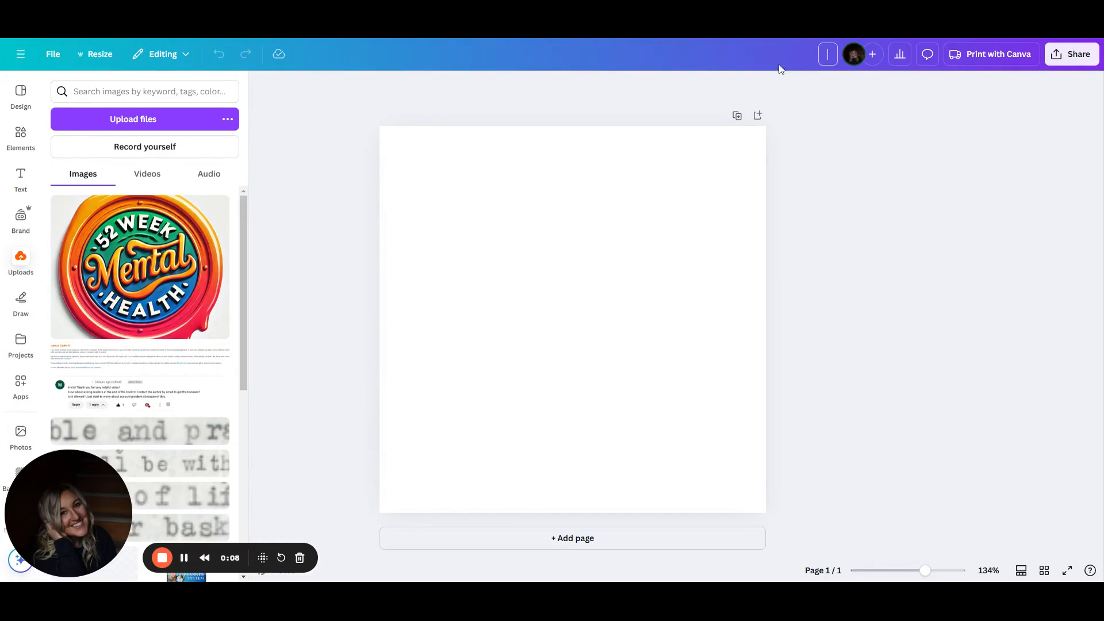
In Canva, add the uploaded logo to the page and remove its background with BG Remover
left_click(171, 266)
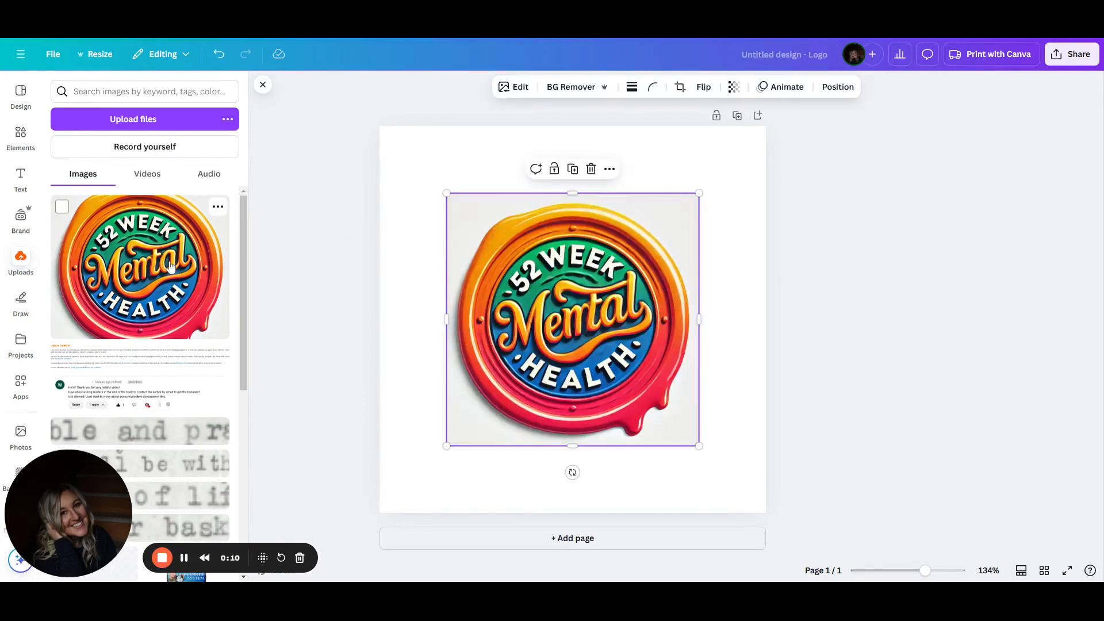
left_click(572, 87)
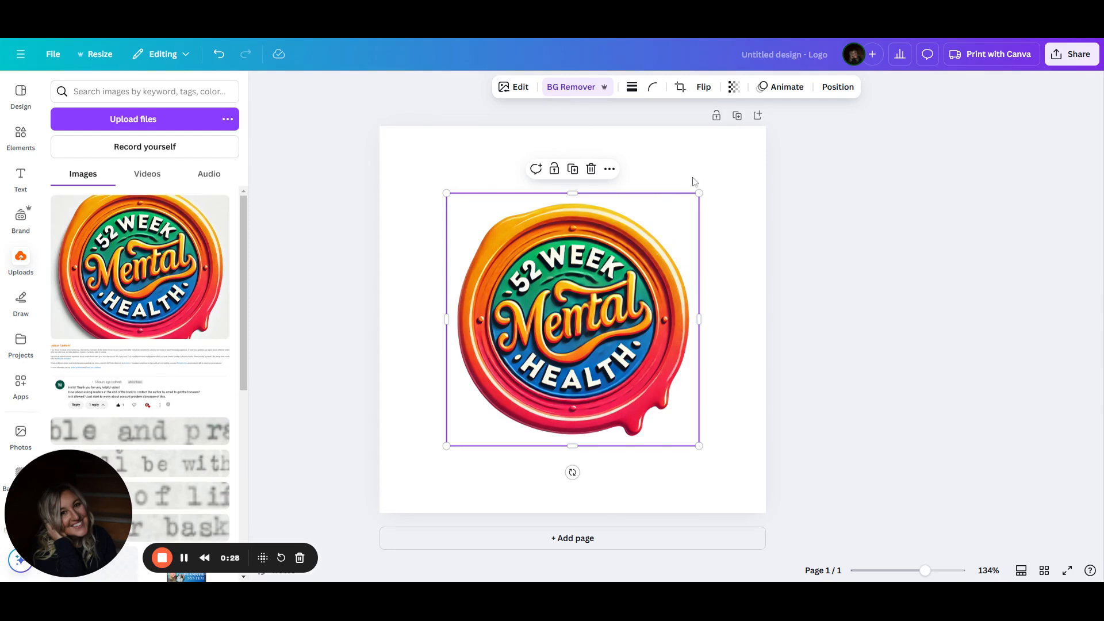
Enlarge the logo to about 376 × 376 and centre it on the page
left_click_drag(700, 193, 739, 153)
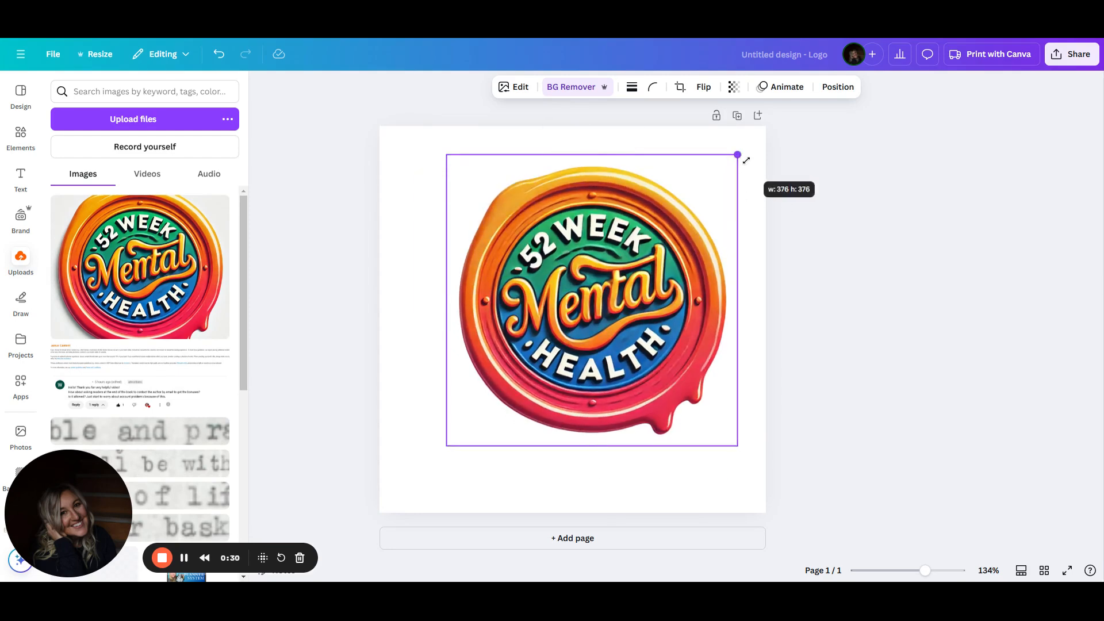
left_click_drag(588, 302, 568, 317)
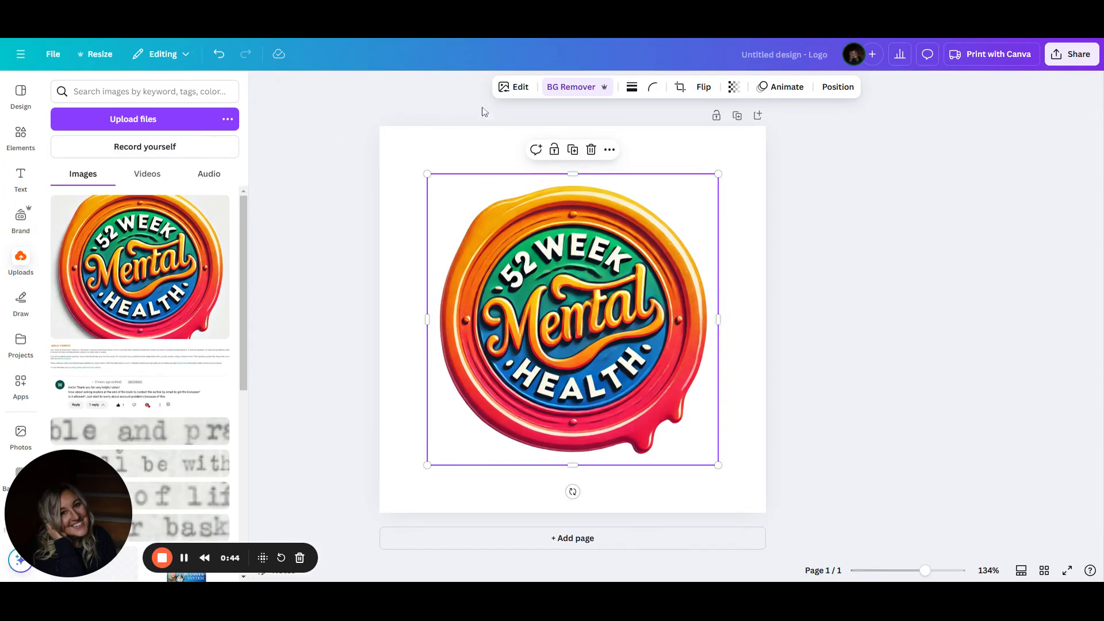
Add a circle shape, fill it with the logo's green, and shrink it into a small patch over the word Mental
left_click(21, 133)
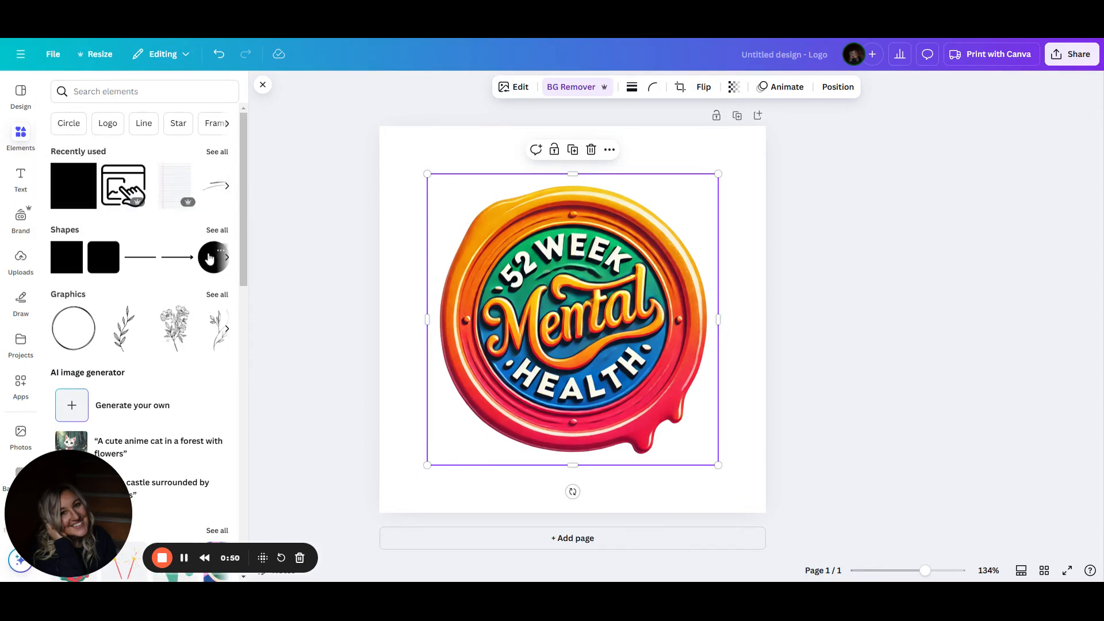
left_click(209, 259)
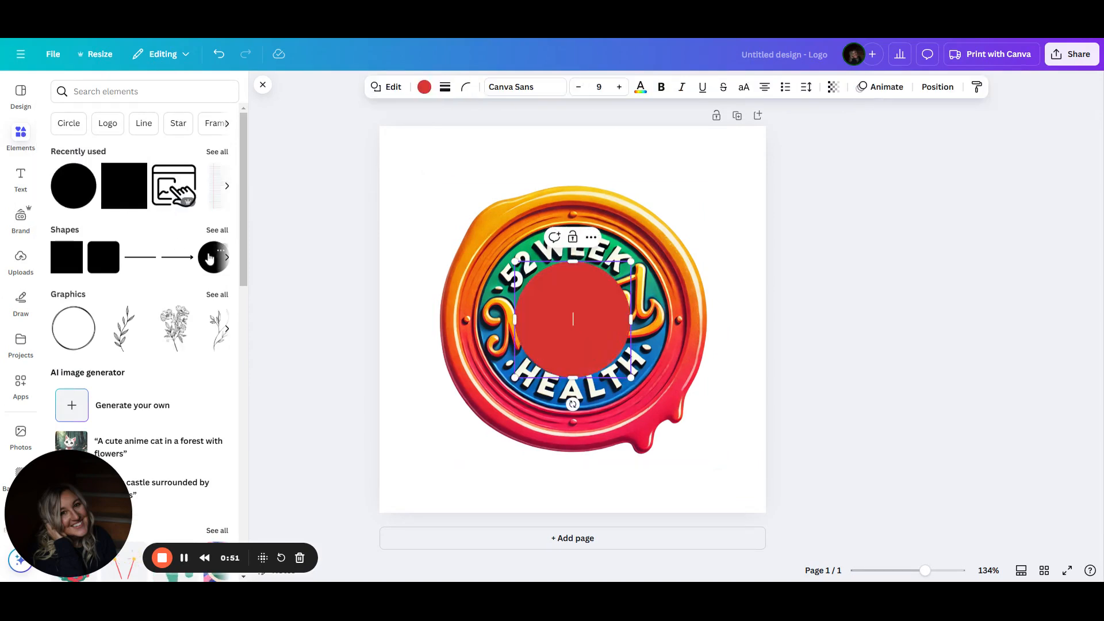
left_click(423, 87)
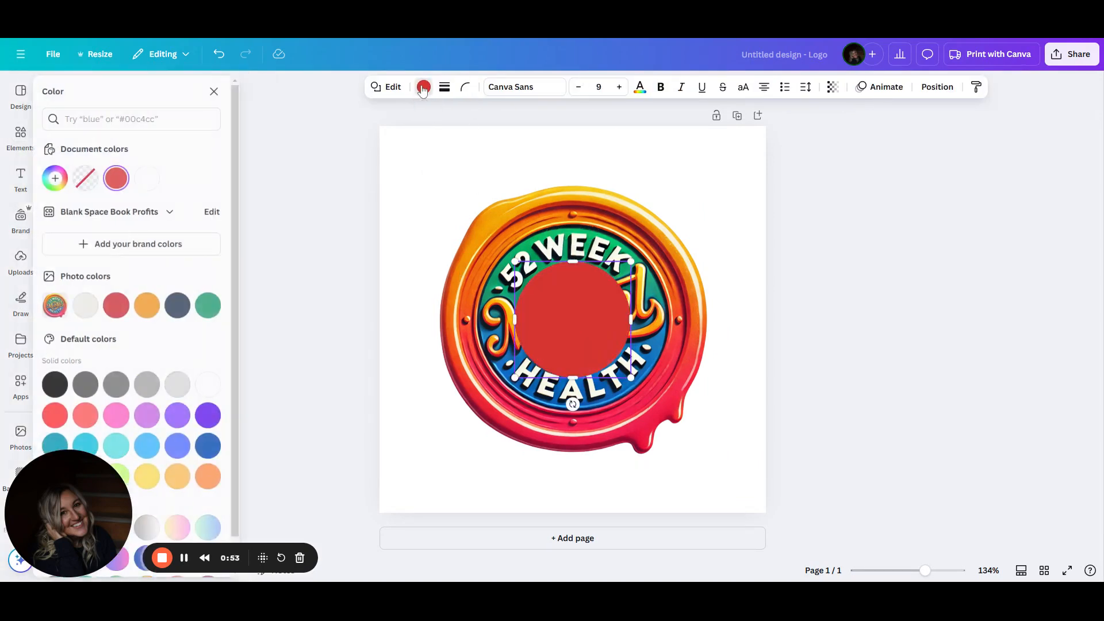
left_click(218, 308)
left_click_drag(516, 262, 597, 332)
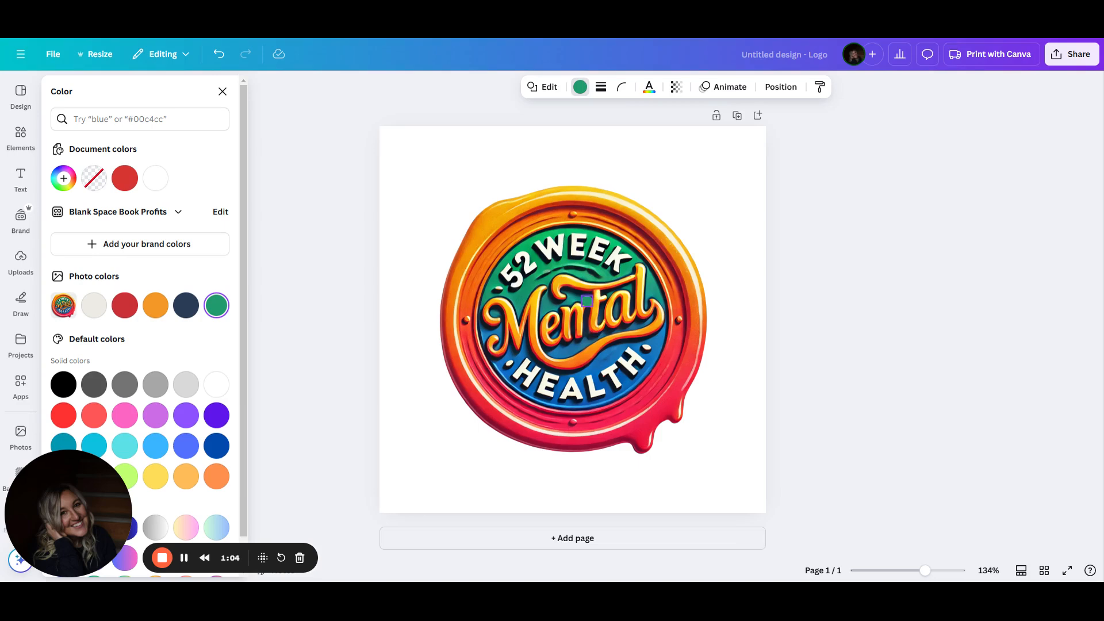
Recolour the patch with the eyedropper, sampling the green from the logo (#058179)
left_click(63, 179)
left_click(209, 325)
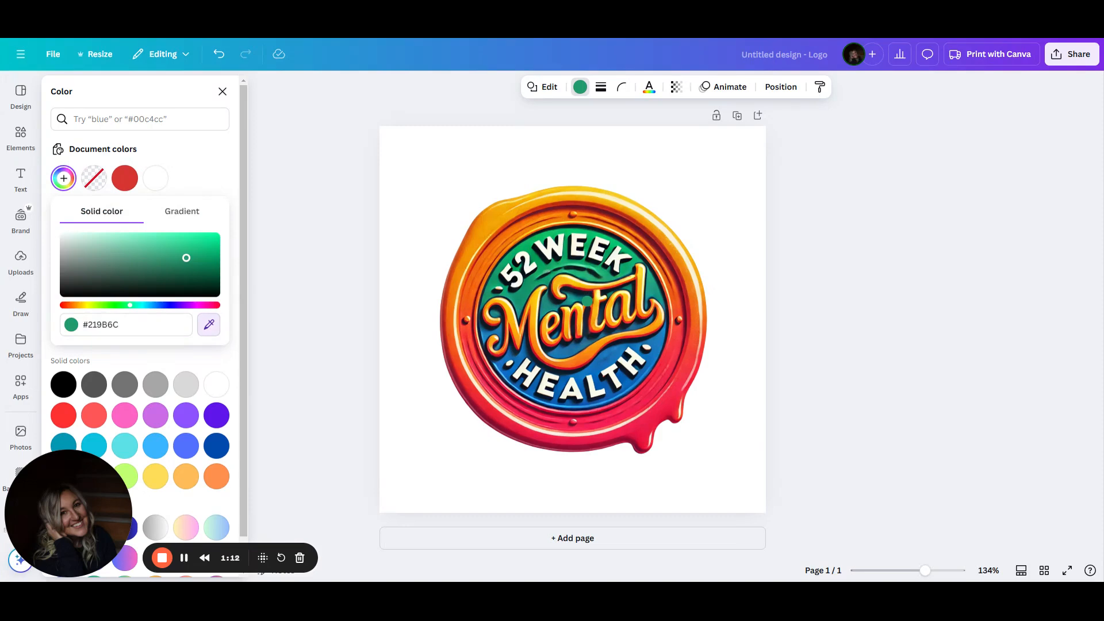
left_click(586, 299)
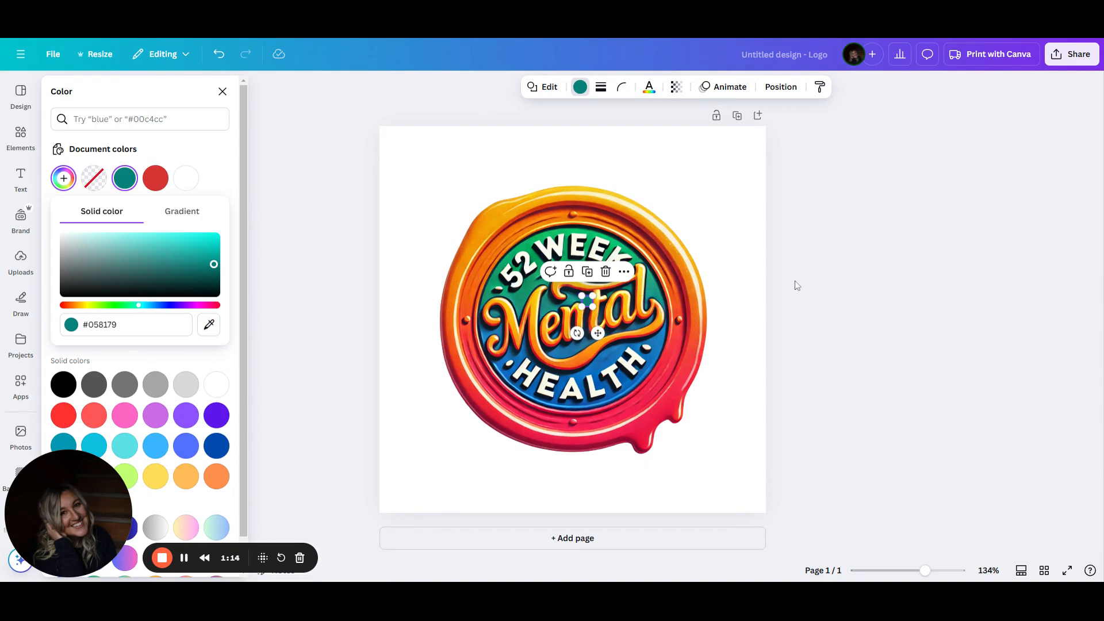
left_click(817, 273)
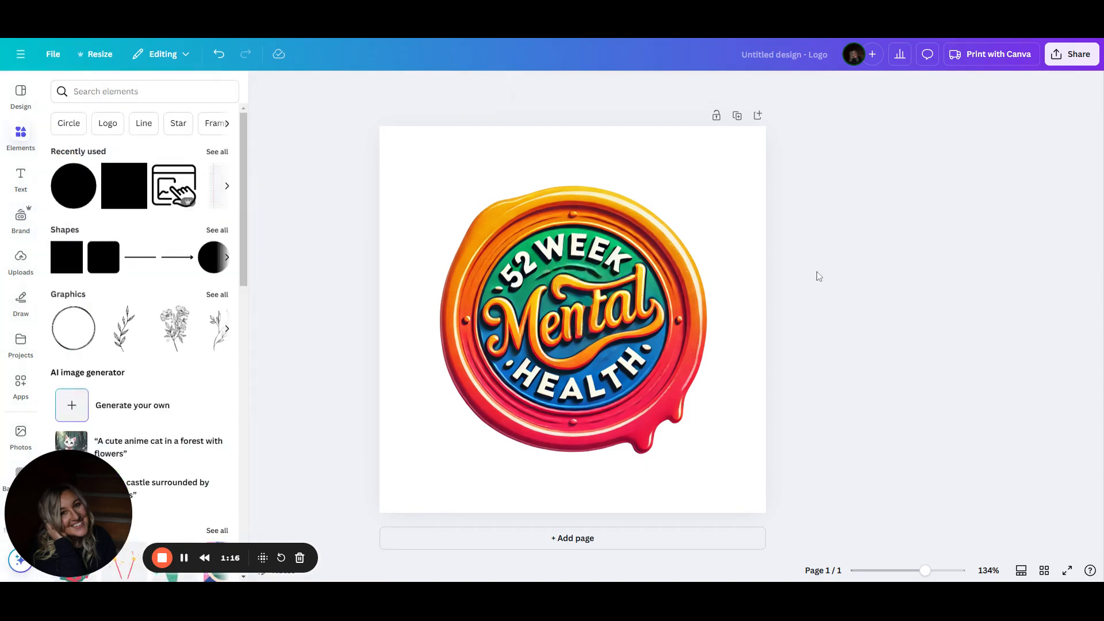
Lower the patch's transparency
left_click(590, 306)
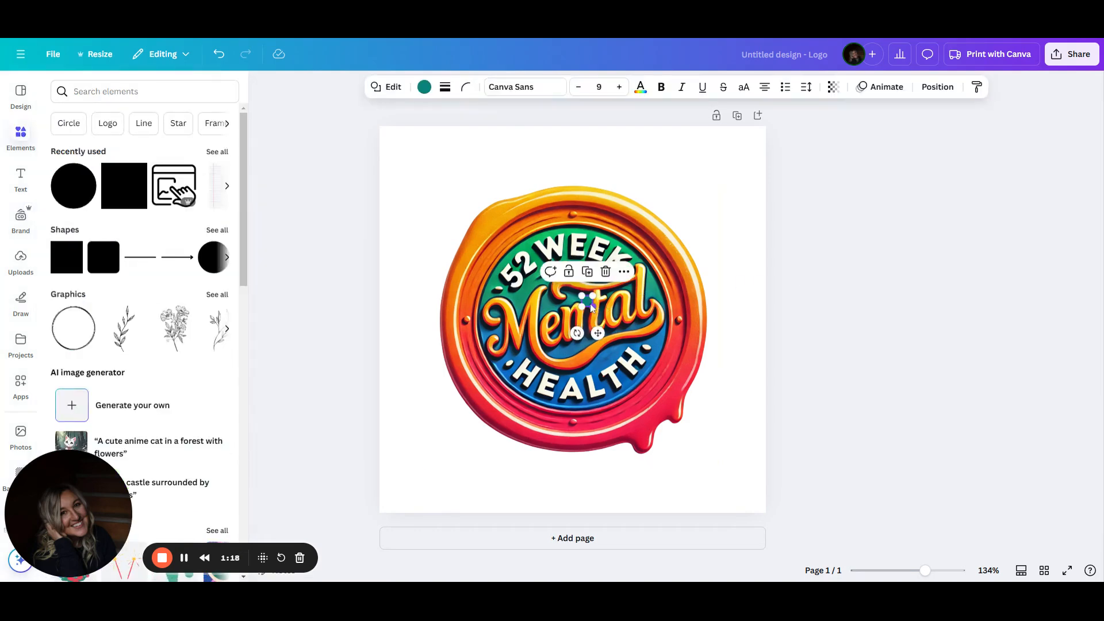
left_click(834, 87)
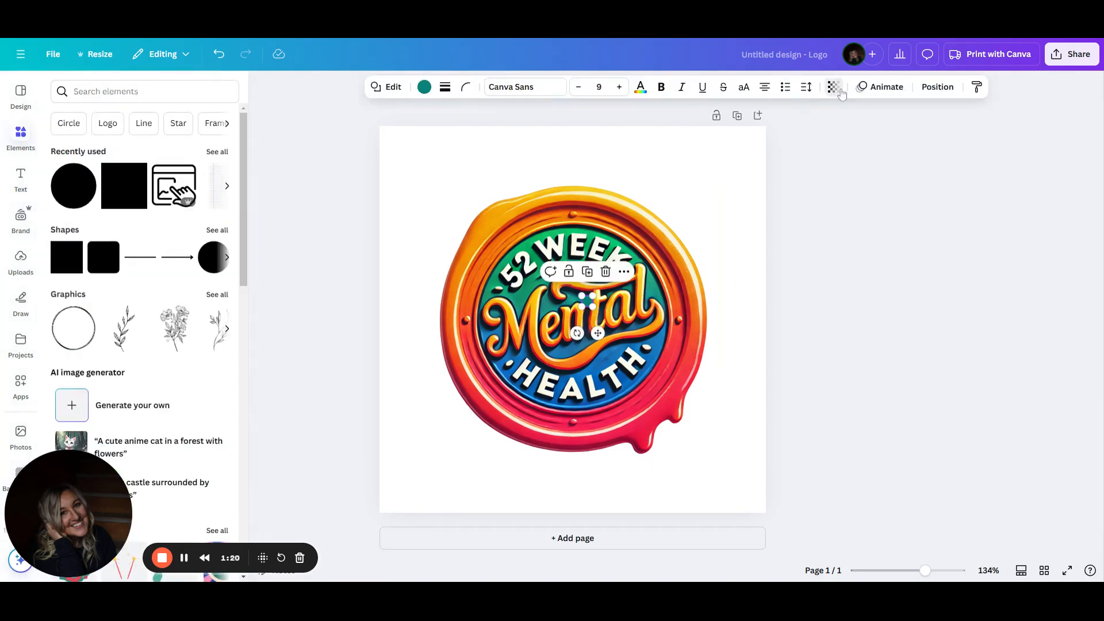
mouse_move(863, 134)
left_mouse_down()
mouse_move(835, 140)
mouse_move(849, 142)
left_mouse_up()
left_click(746, 208)
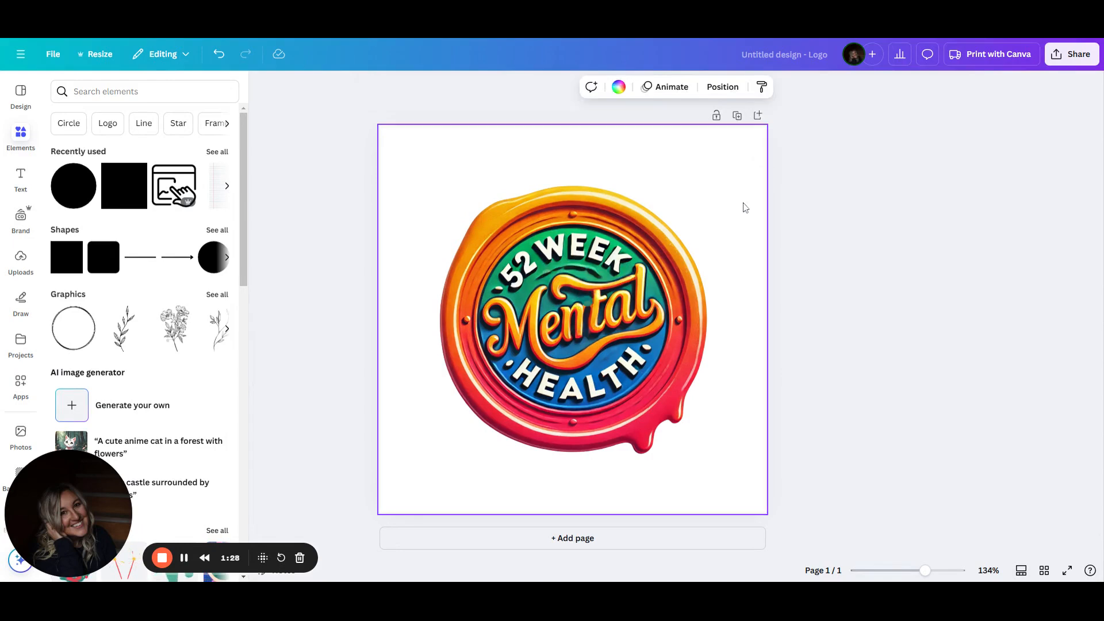
Set the patch circle's transparency to 83
key("ctrl+minus")
key("ctrl+minus")
key("ctrl+minus")
key("ctrl+minus")
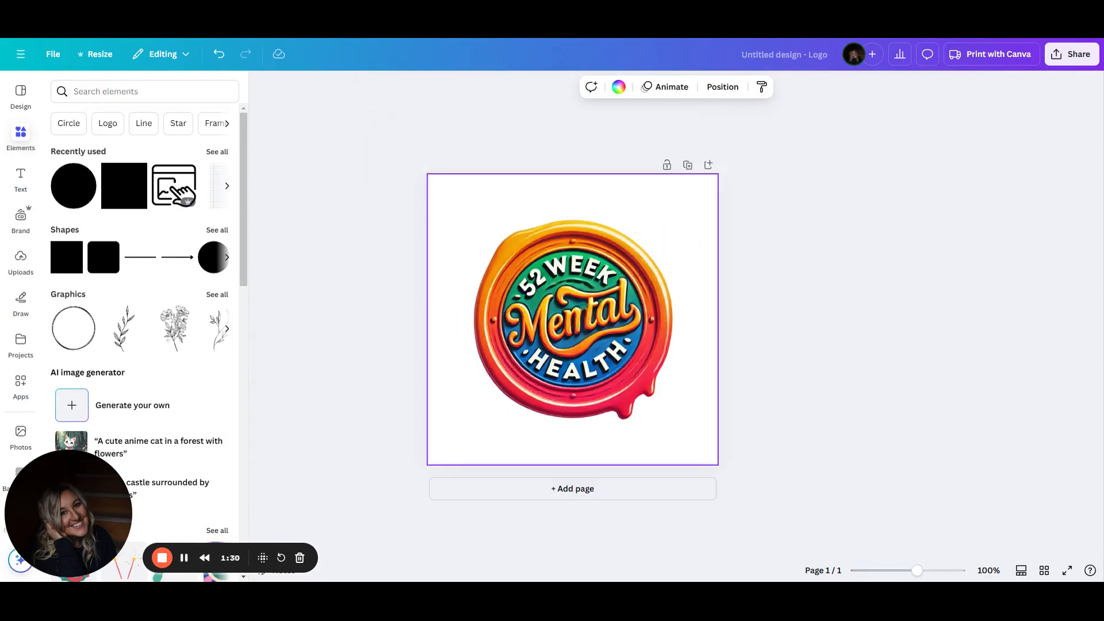
key("ctrl+plus")
key("ctrl+plus")
key("ctrl+plus")
key("ctrl+plus")
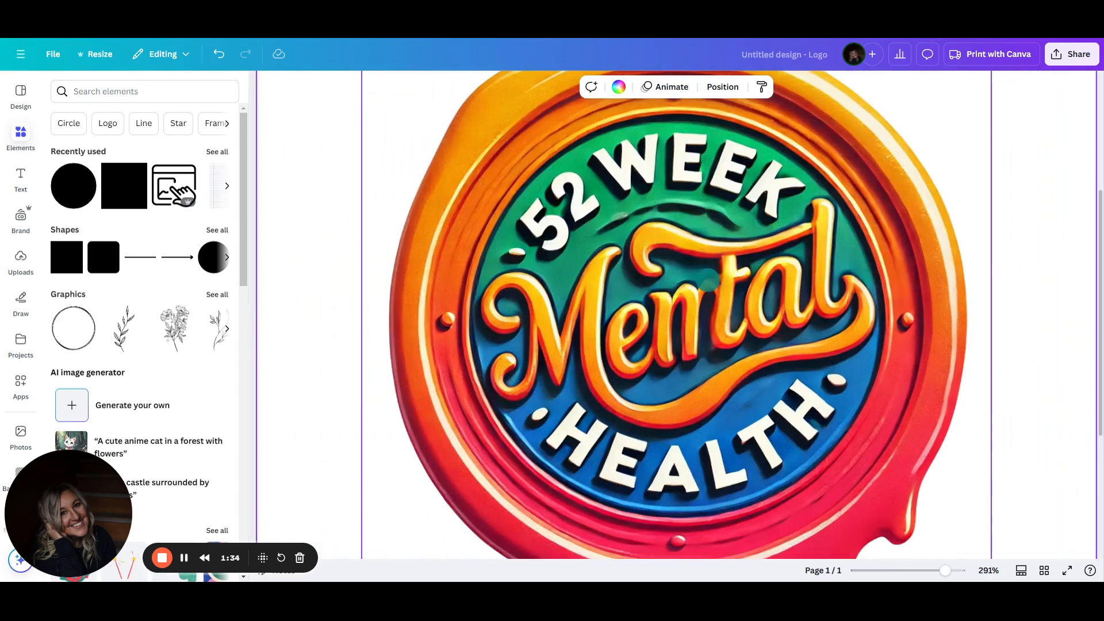
left_click(704, 286)
left_click_drag(703, 288, 703, 287)
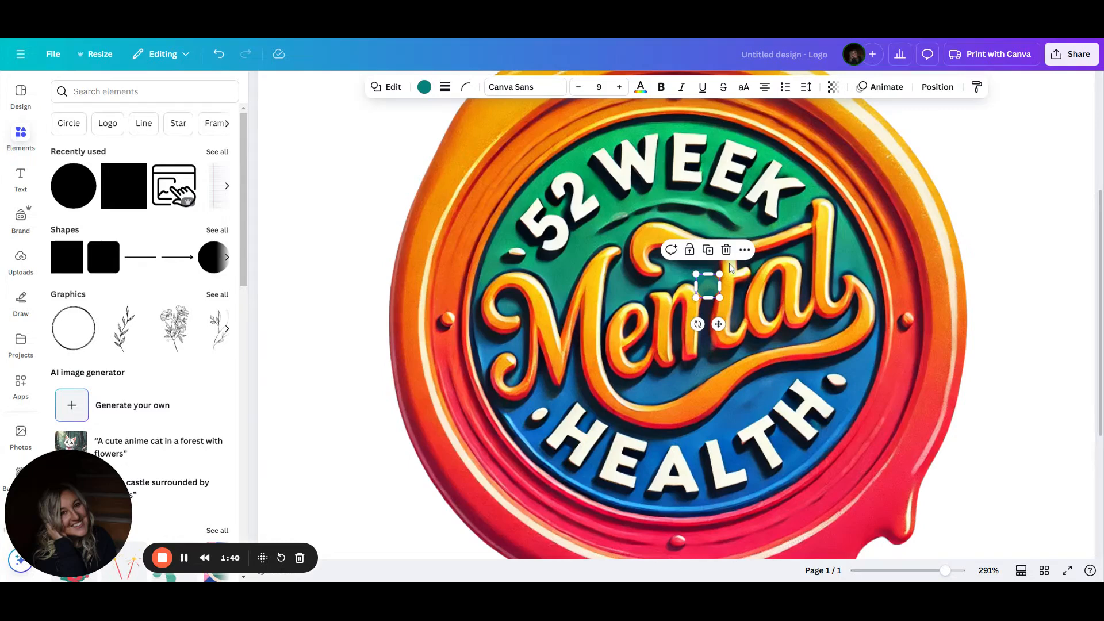
left_click(833, 87)
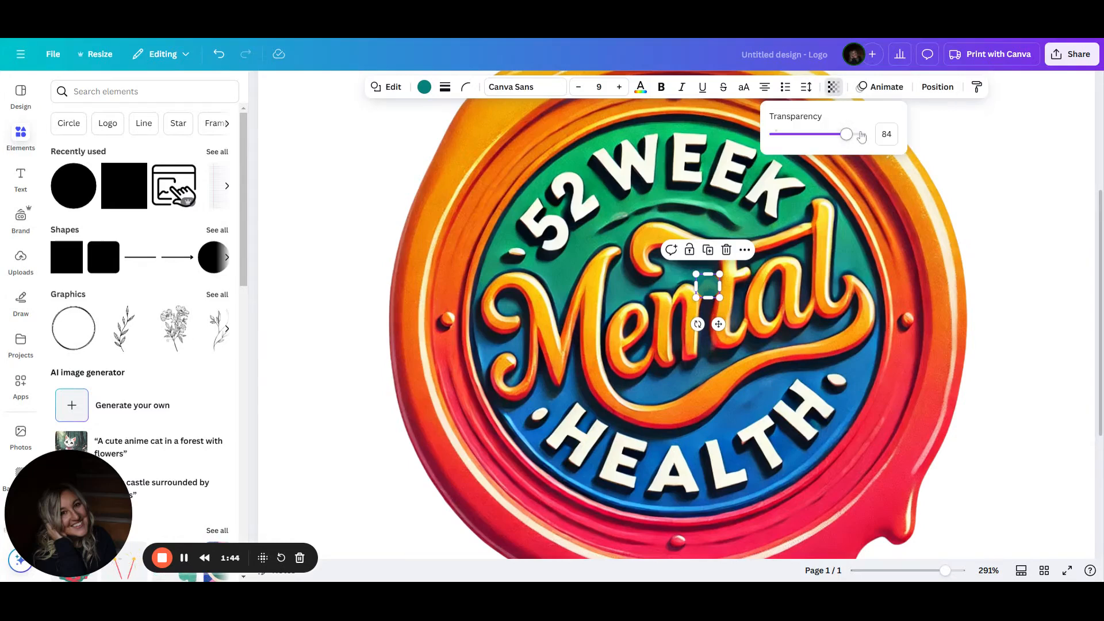
left_click_drag(862, 136, 846, 136)
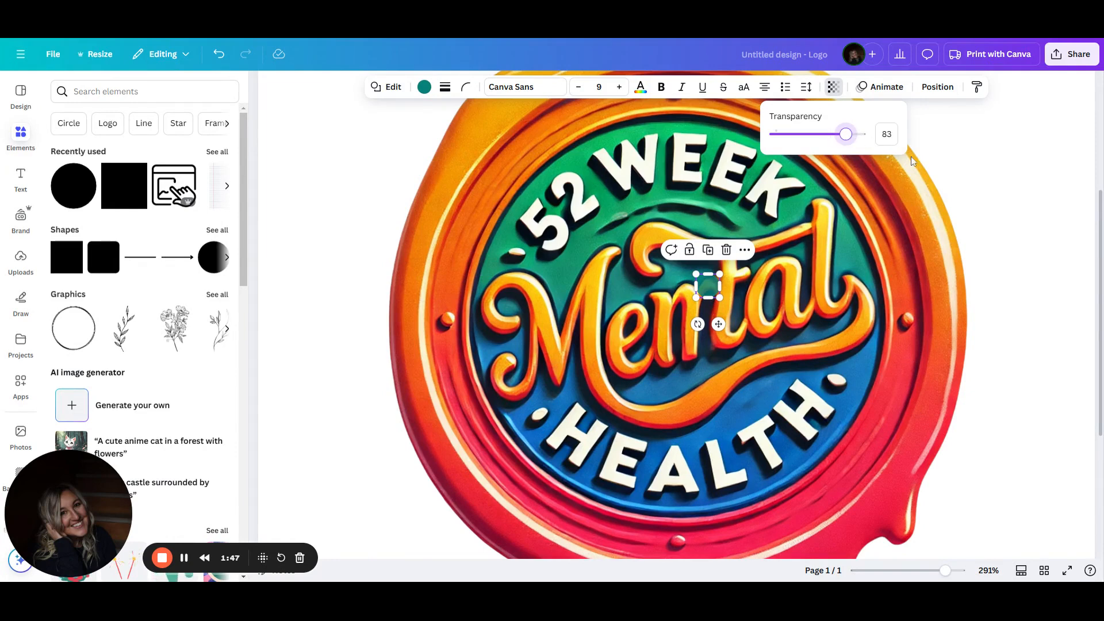
left_click(971, 196)
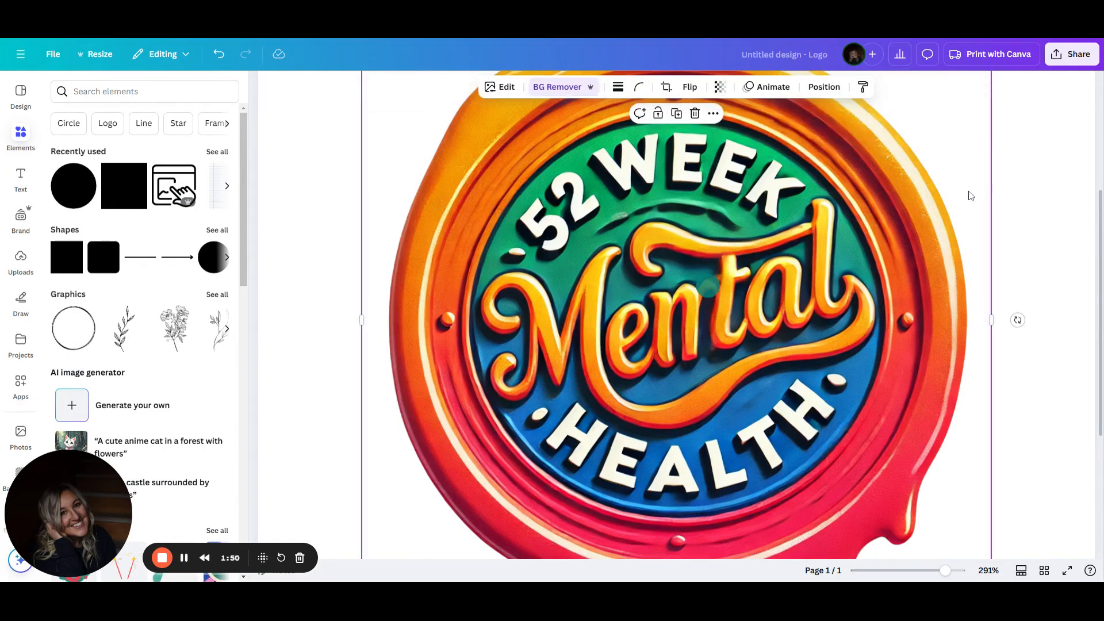
key("Delete")
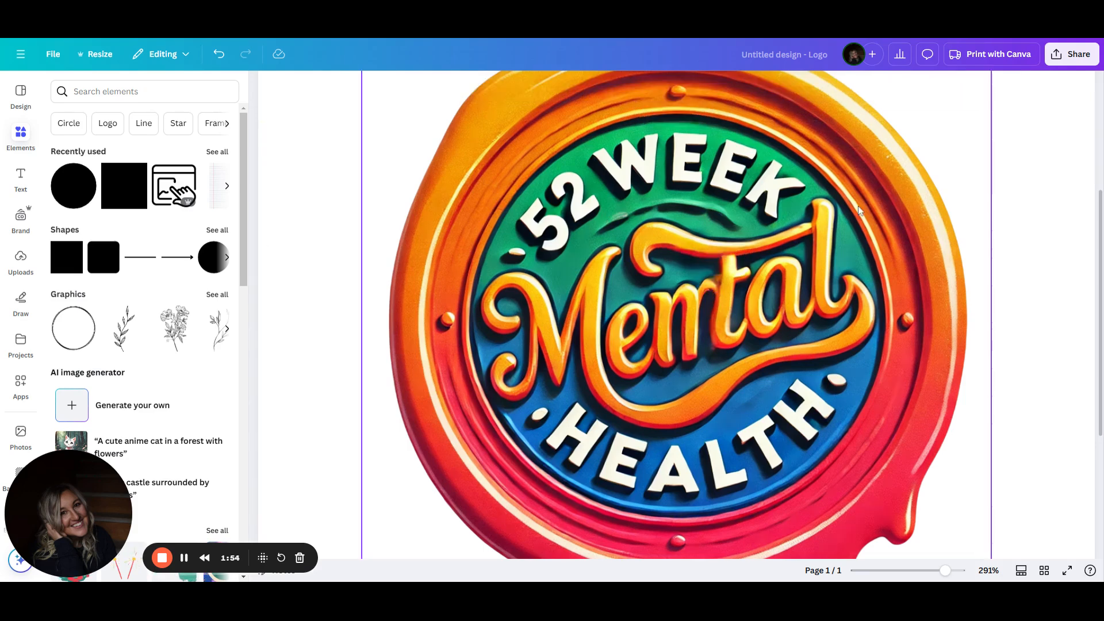
Erase a blemish above the letters 'nt' of Mental with Magic Eraser at brush size 6, then close it
scroll(858, 207, "down", 5)
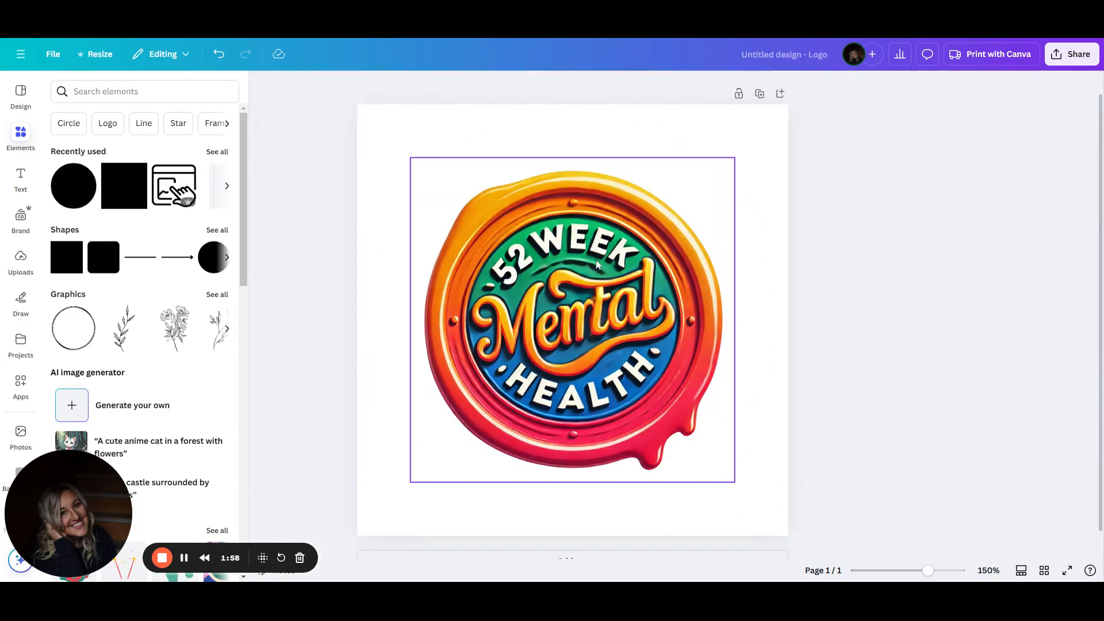
left_click(395, 155)
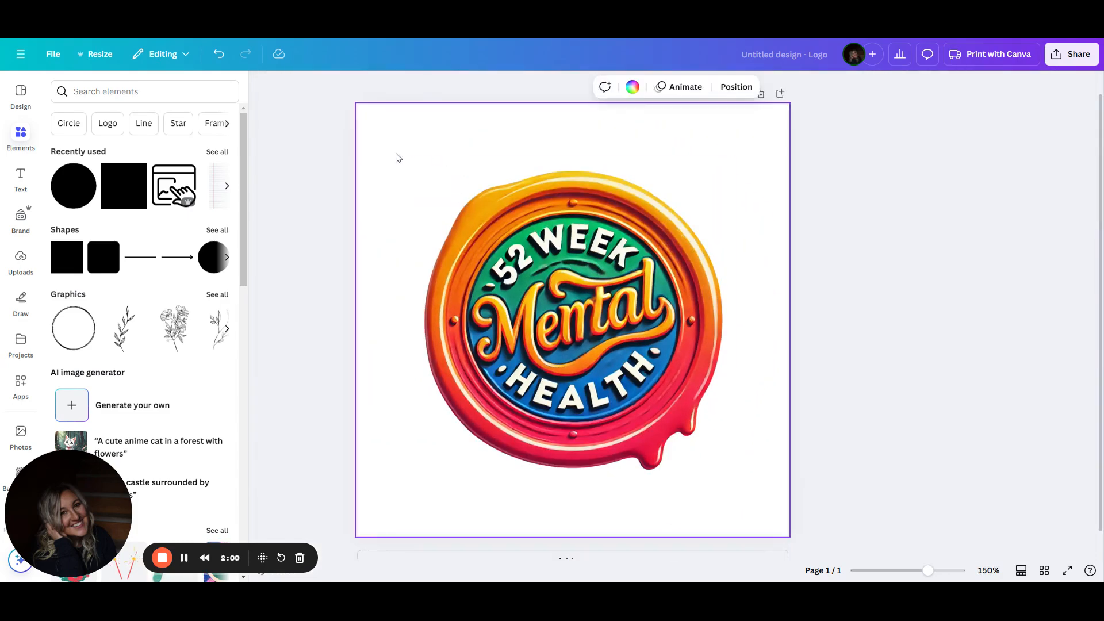
left_click(567, 334)
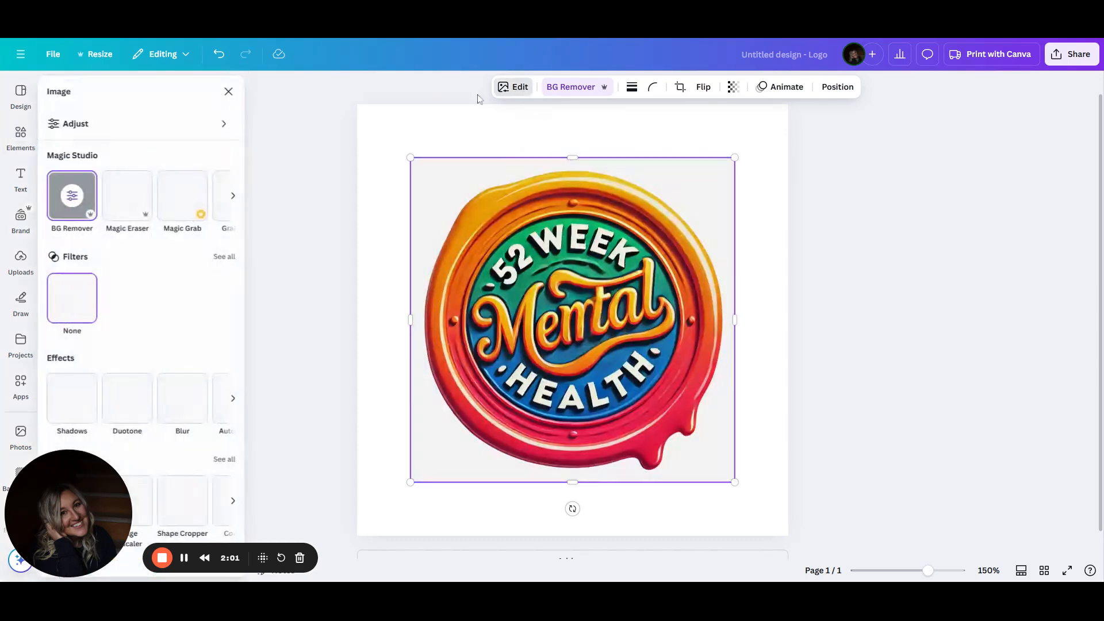
left_click(124, 197)
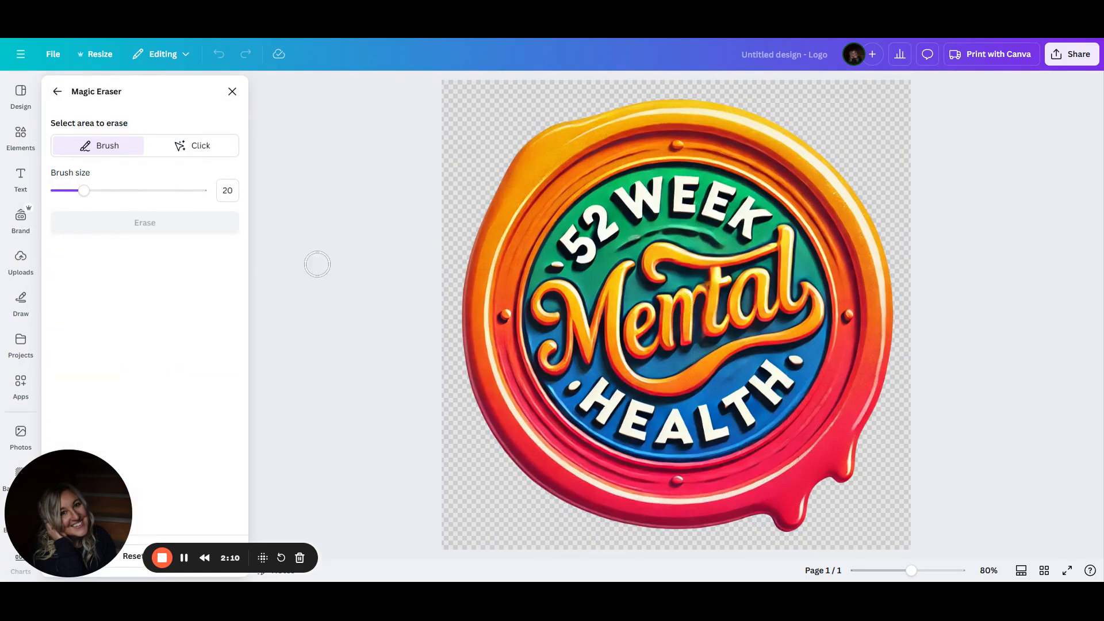
left_click_drag(84, 190, 64, 191)
left_click_drag(703, 282, 702, 284)
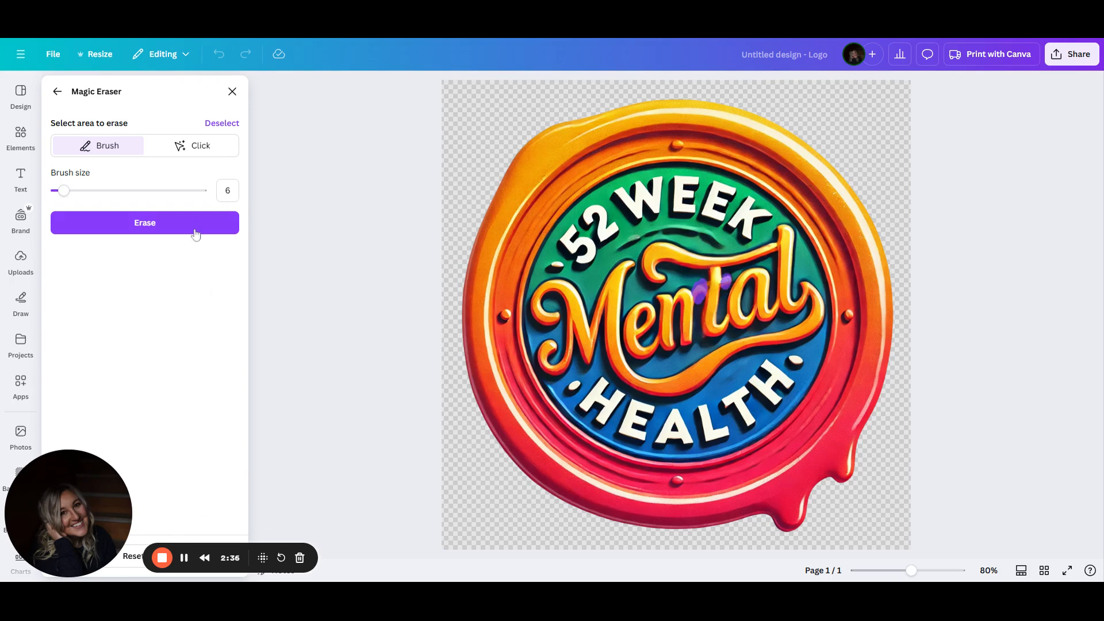
left_click(184, 227)
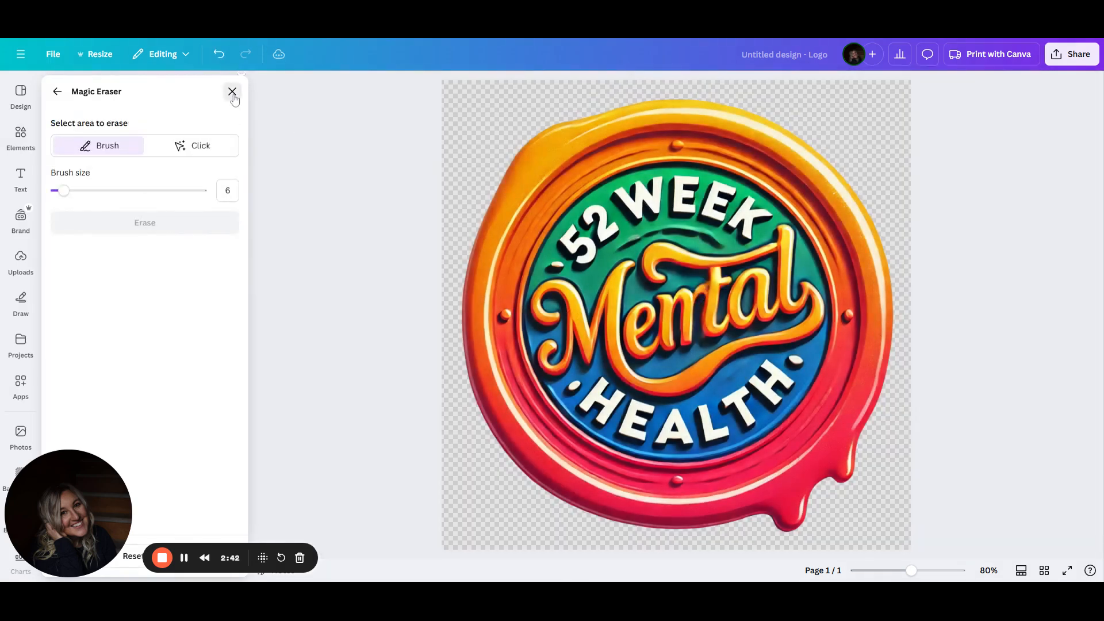
left_click(232, 92)
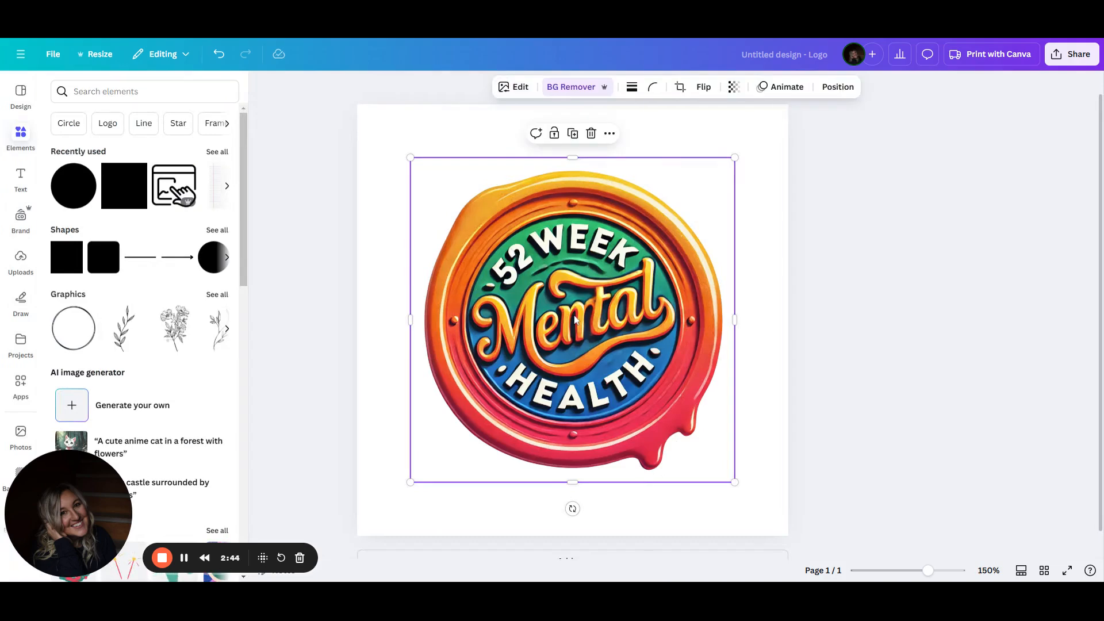
Reopen Magic Eraser, set the brush size to 9, and erase the mark beside the n of Mental
left_click(518, 89)
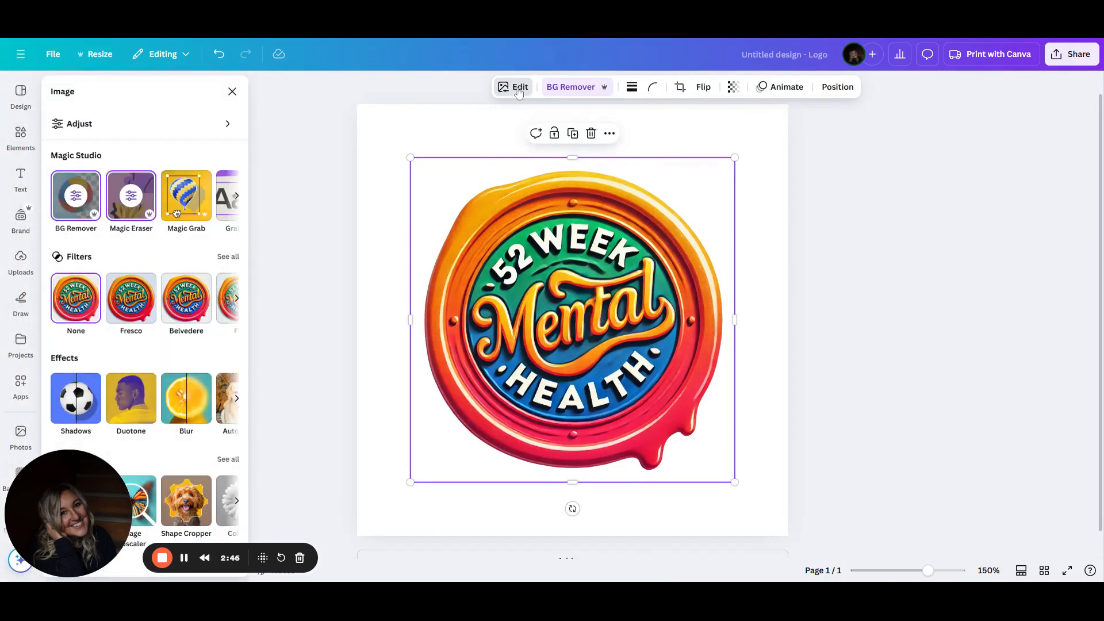
left_click(126, 197)
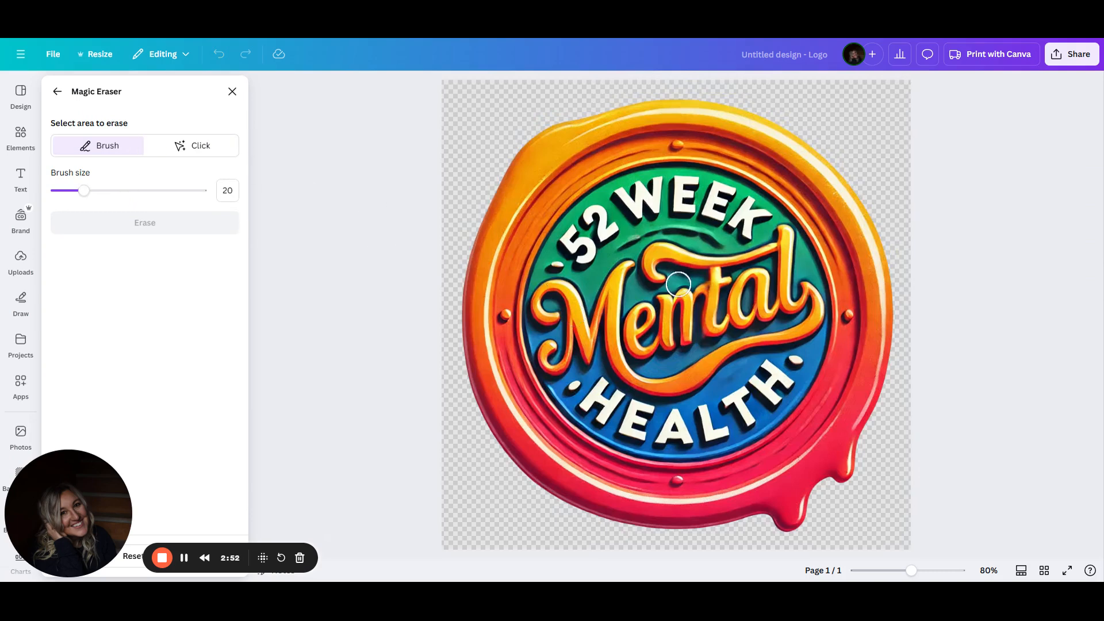
left_click_drag(85, 193, 68, 193)
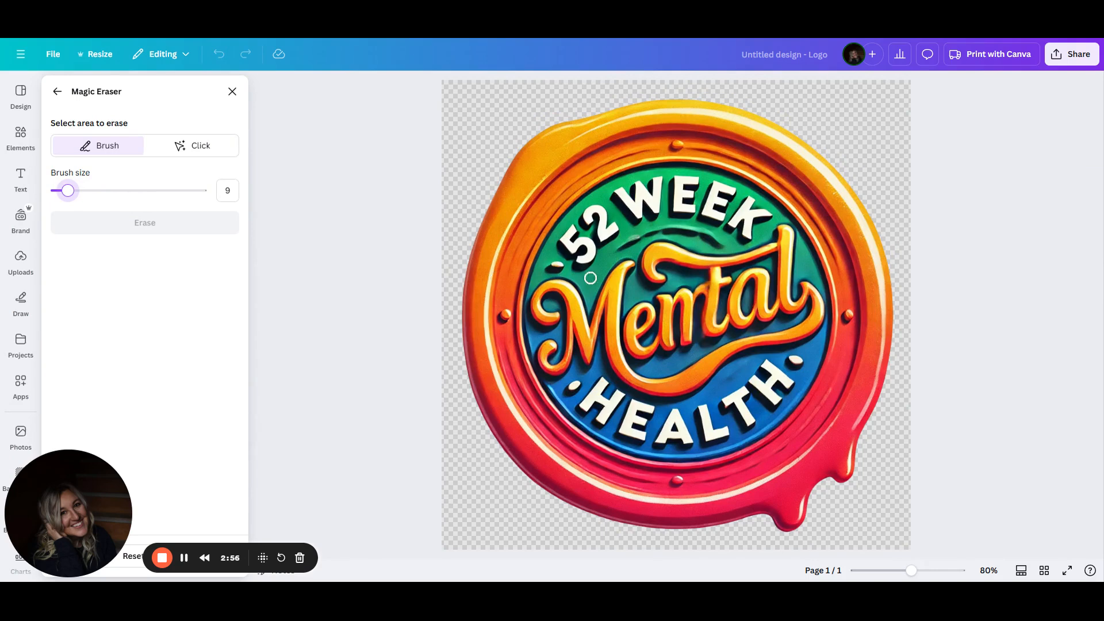
left_click_drag(698, 303, 698, 285)
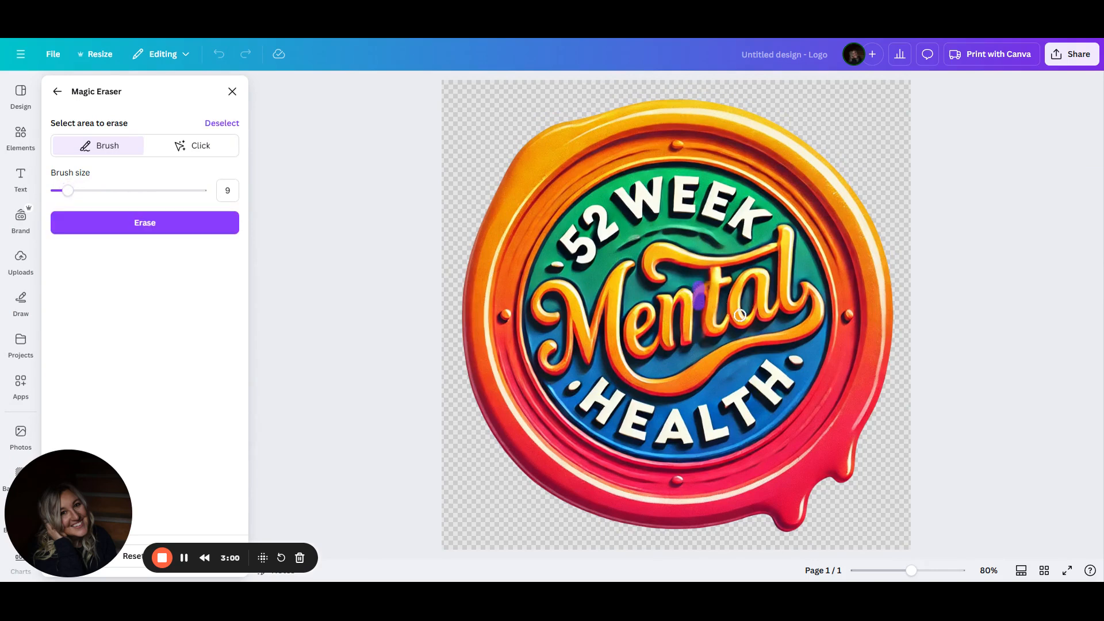
left_click(125, 225)
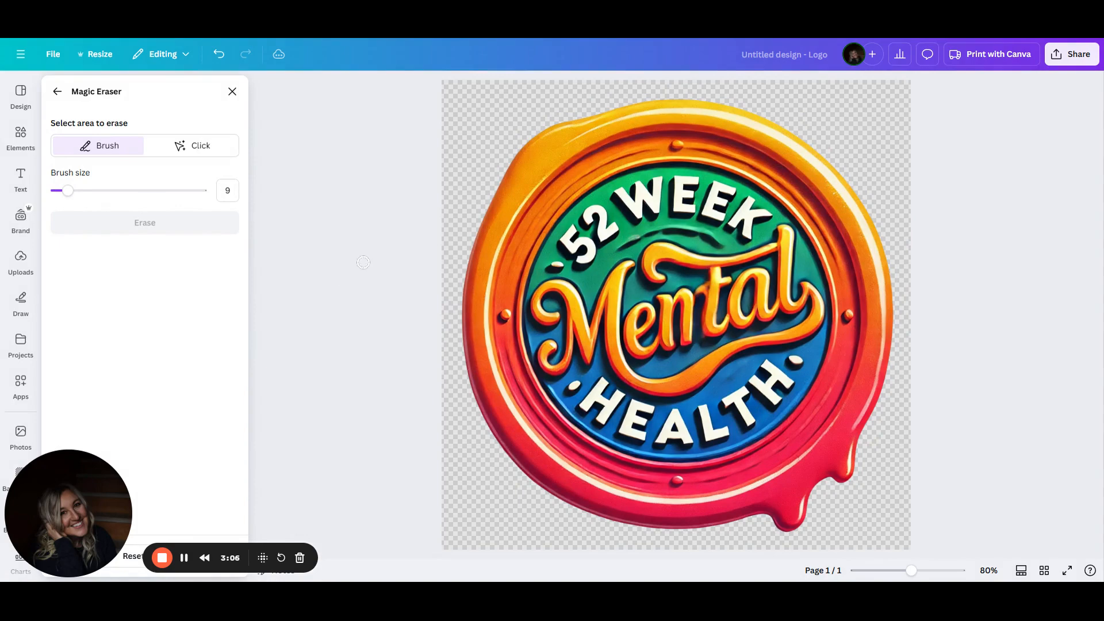
Brush over the leftover spot near the n of Mental and erase it again
left_click_drag(700, 285, 699, 292)
left_click(145, 223)
left_click(727, 279)
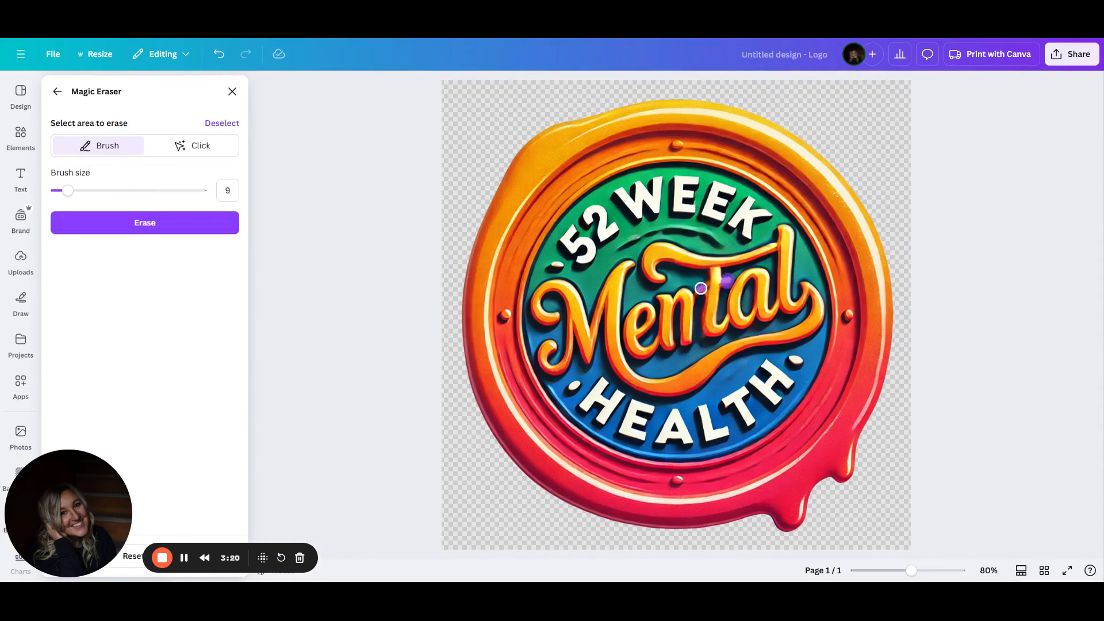
left_click_drag(702, 286, 698, 291)
left_click(130, 223)
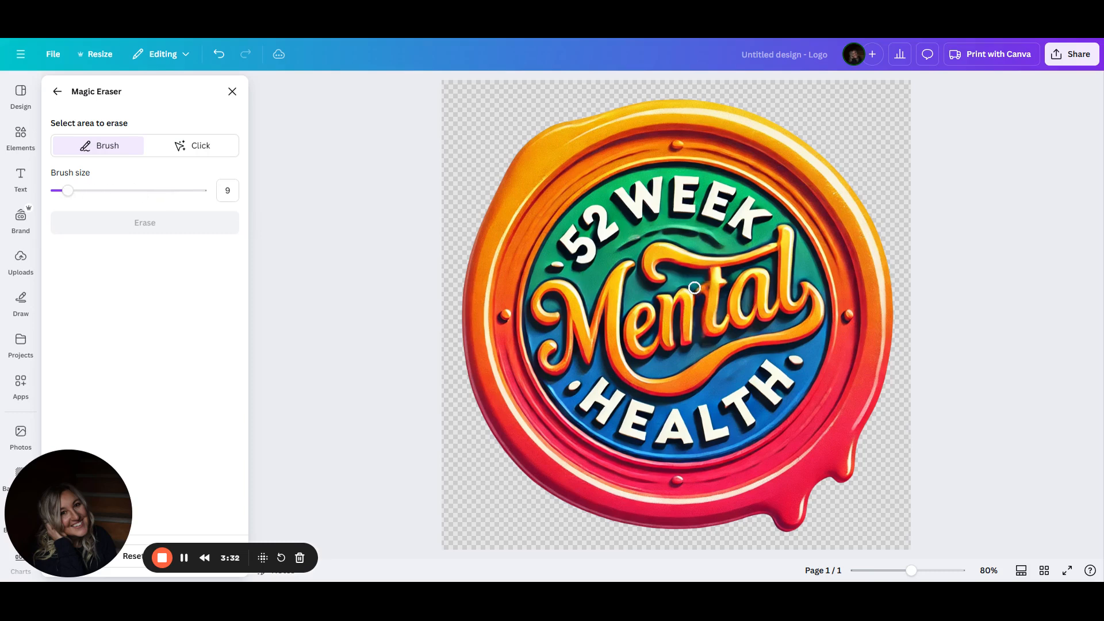
Paint a wider stroke across the top of 'nt' in Mental and erase it, keeping brush mode
left_click_drag(696, 283, 726, 283)
left_click(131, 223)
left_click(195, 147)
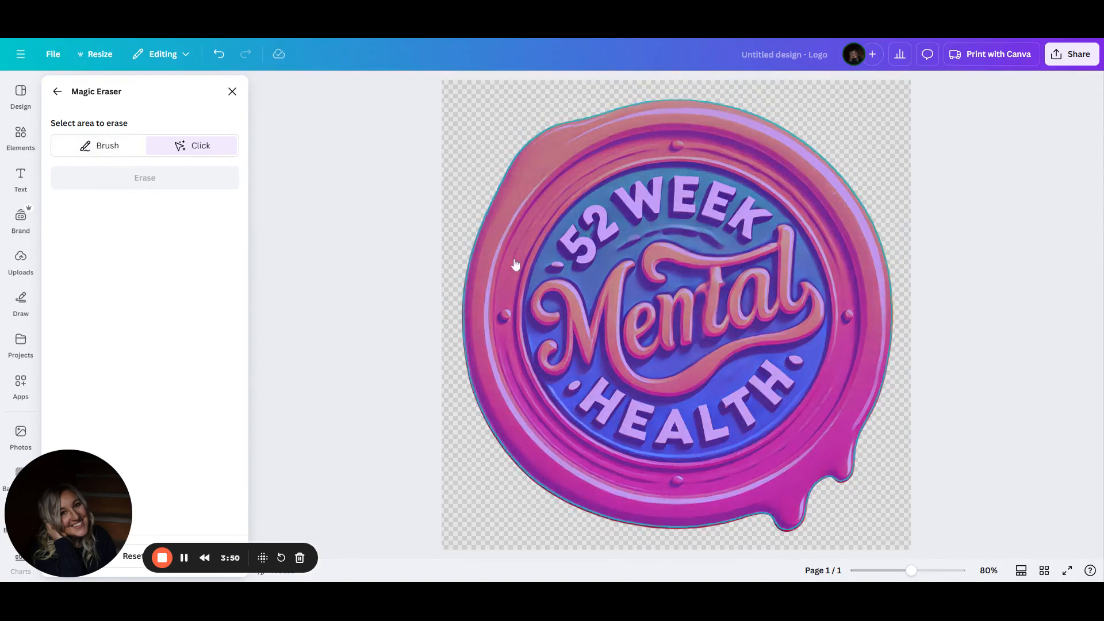
left_click(119, 148)
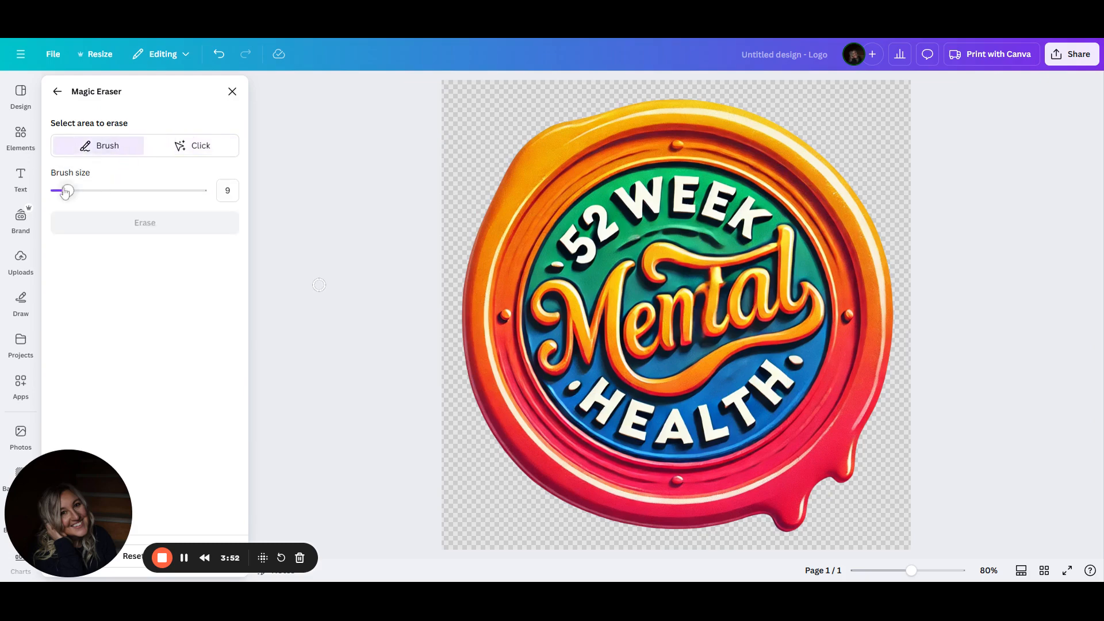
Set the brush size to 6 and erase two spots to the left of the t in Mental
left_click_drag(916, 575, 938, 576)
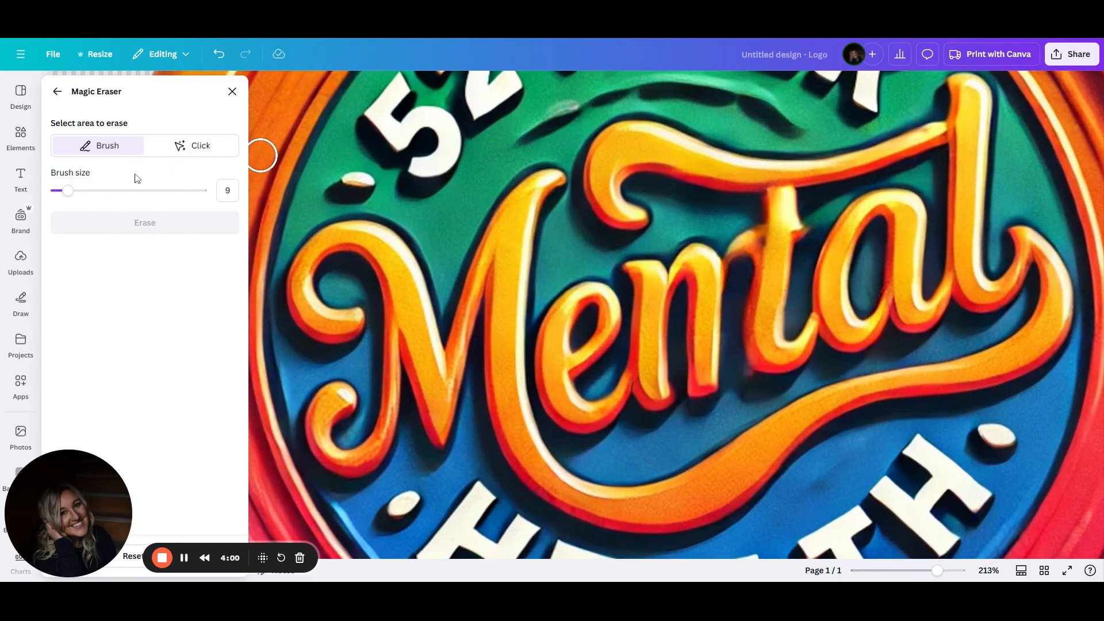
left_click(227, 190)
type("6")
left_click_drag(750, 230, 742, 247)
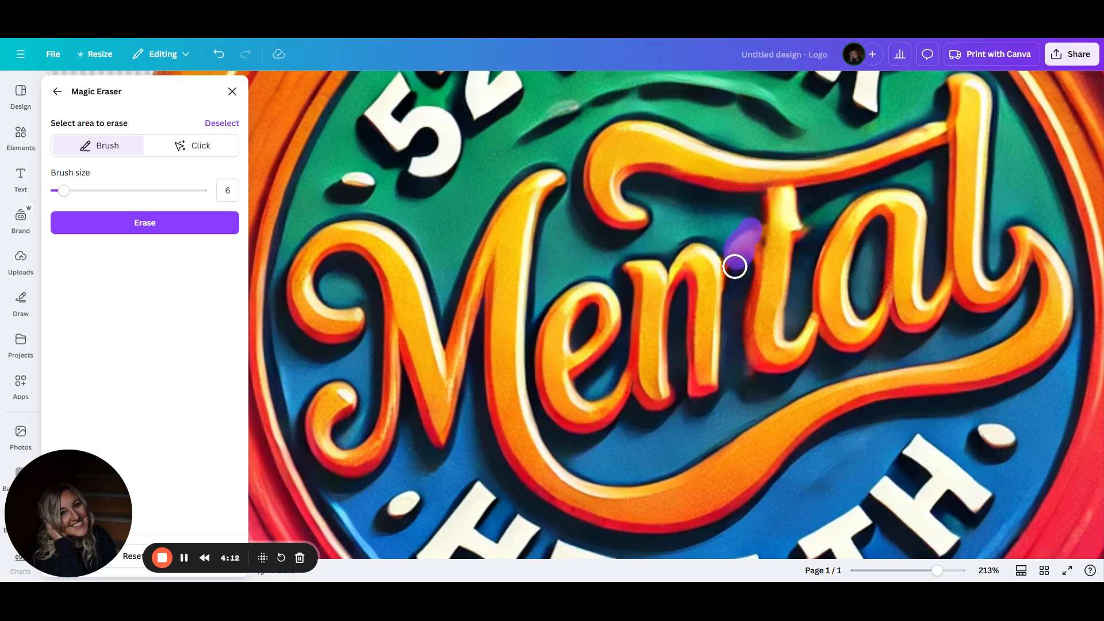
left_click(808, 230)
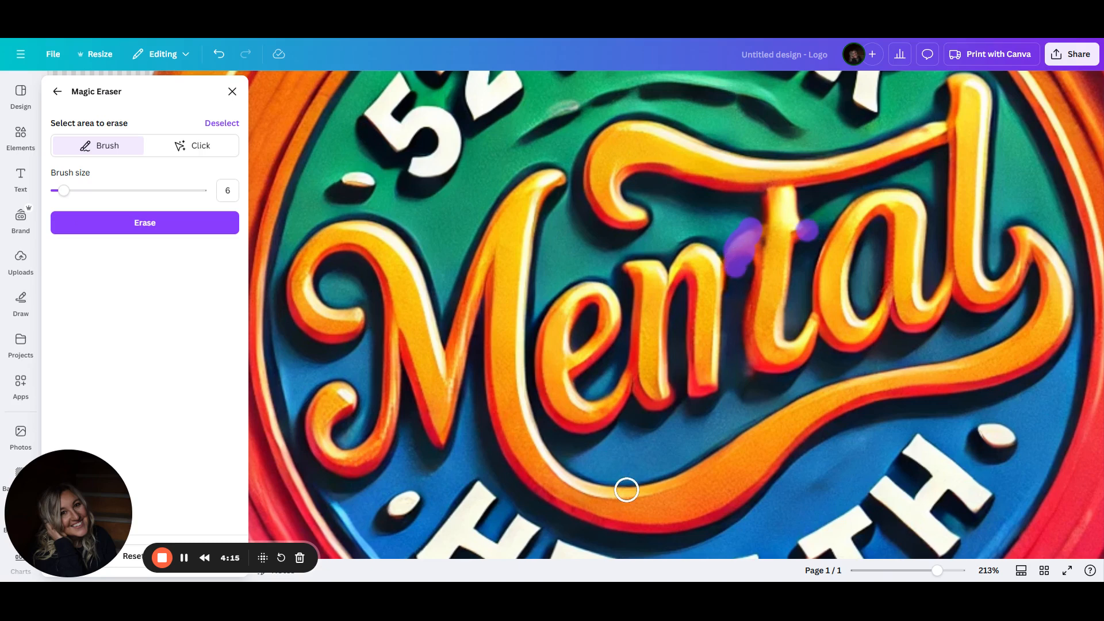
left_click(170, 224)
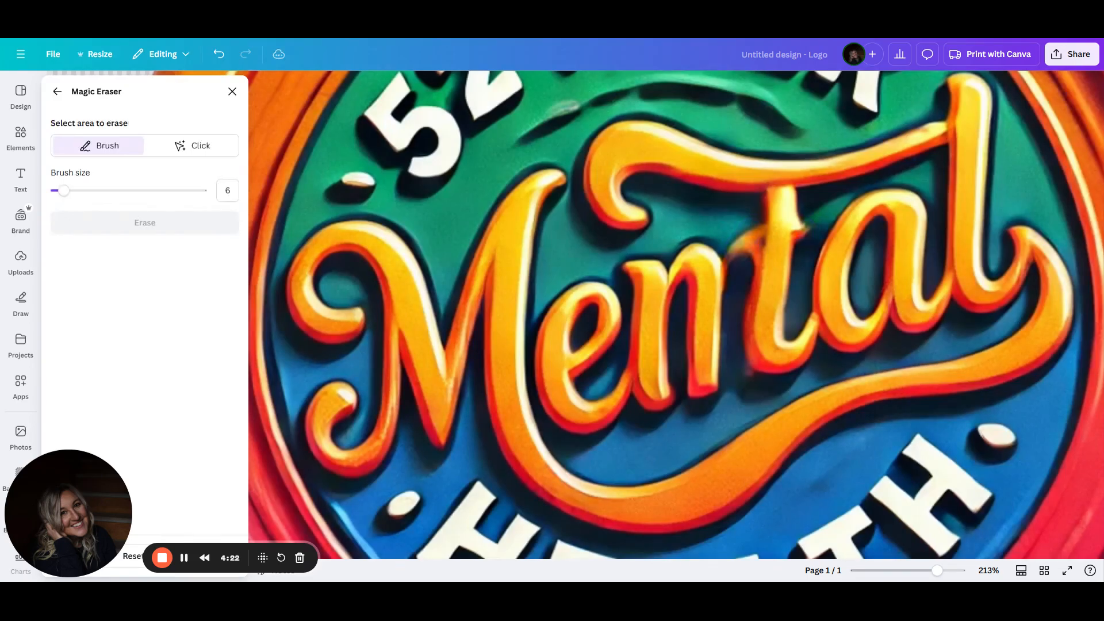
Erase more residue around the n and t of Mental, then close Magic Eraser
left_click_drag(818, 214, 806, 236)
left_click(108, 230)
mouse_move(733, 223)
left_mouse_down()
mouse_move(744, 226)
mouse_move(743, 256)
mouse_move(736, 244)
mouse_move(755, 226)
mouse_move(742, 259)
left_mouse_up()
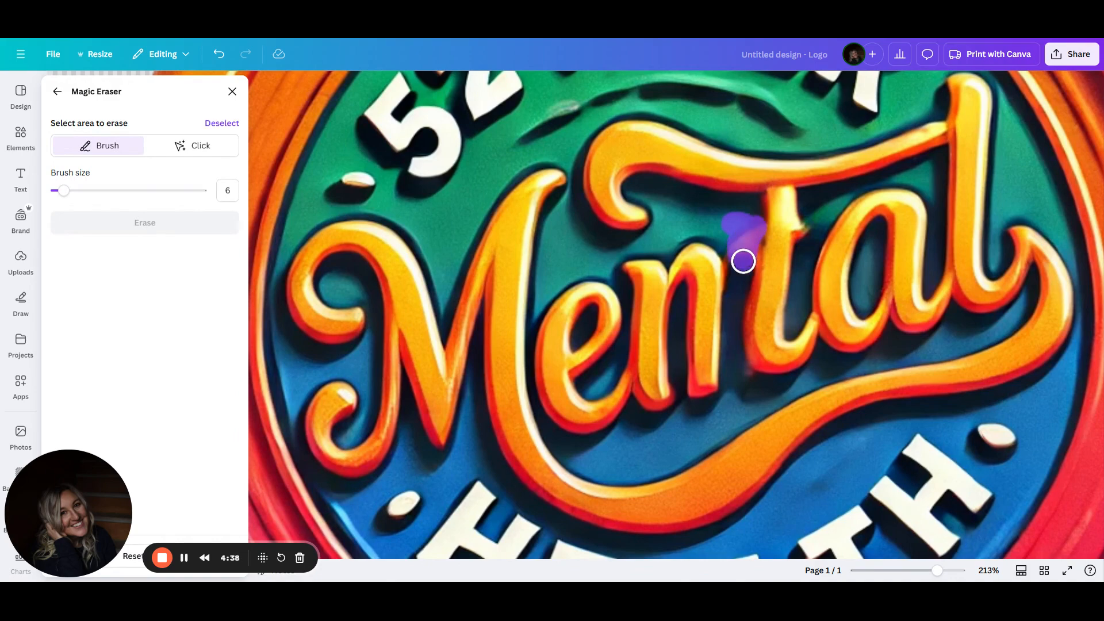
left_click(157, 231)
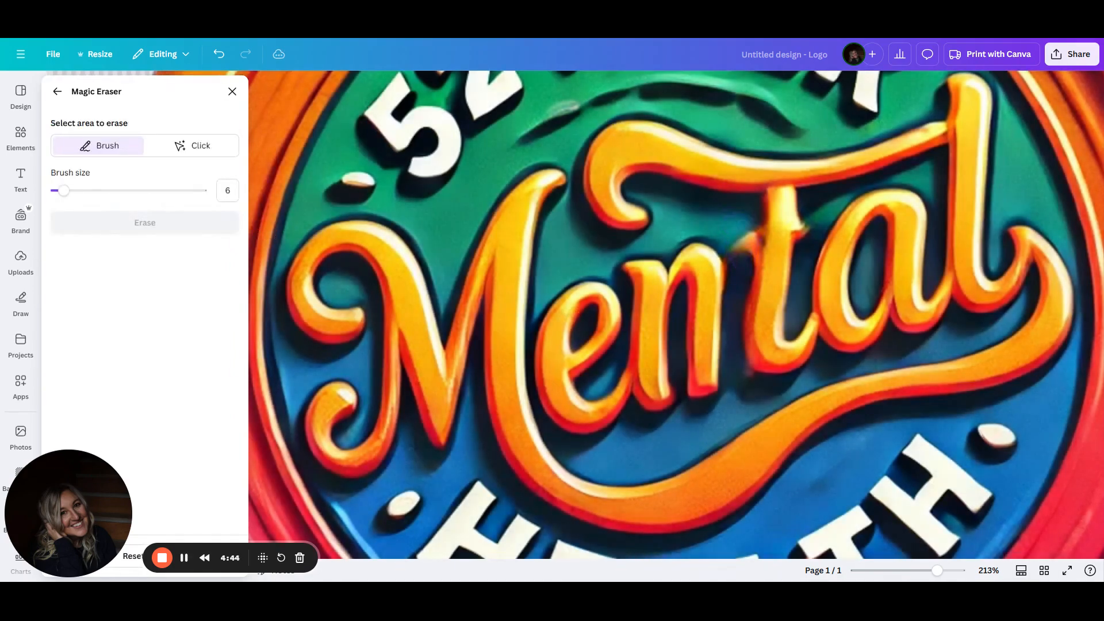
left_click(232, 92)
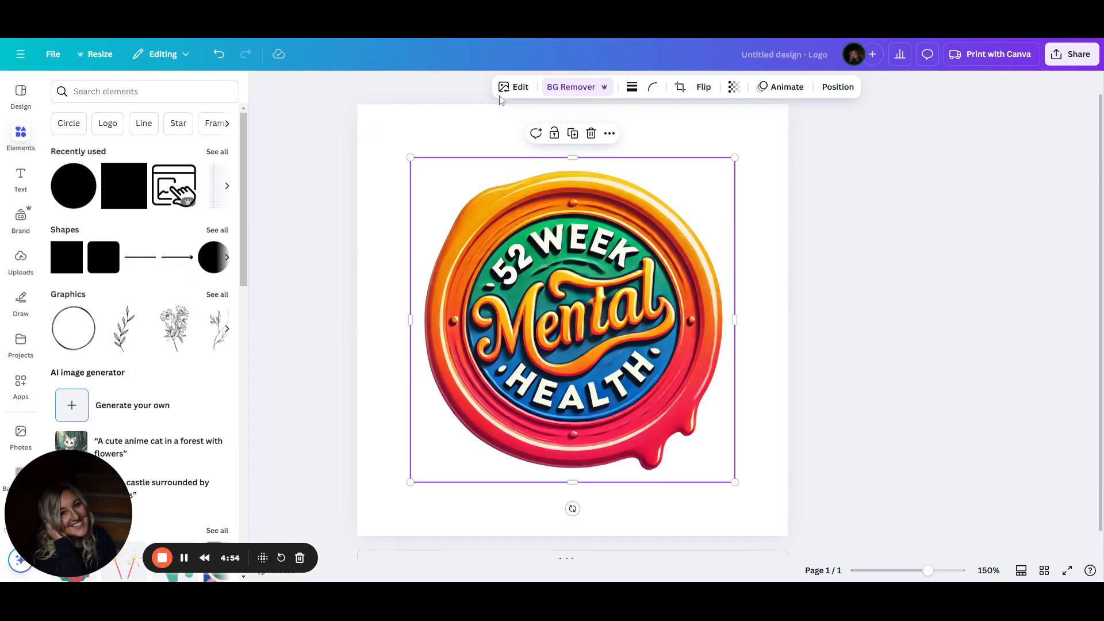
Reopen Magic Eraser with a brush size of 4 and erase marks beside the n and t of Mental
left_click(518, 89)
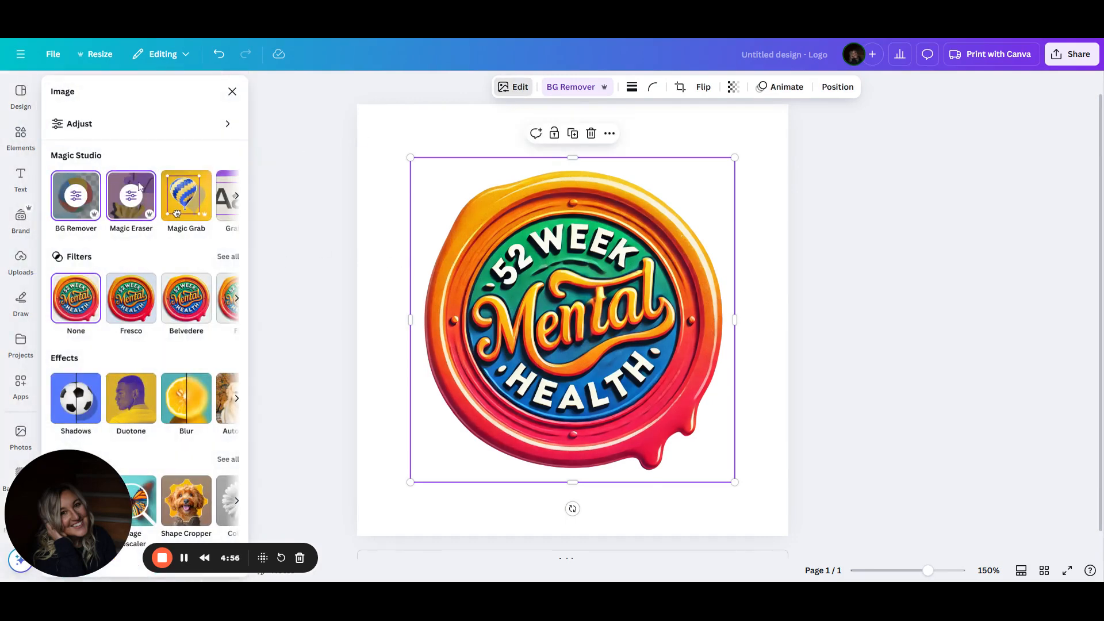
left_click(131, 199)
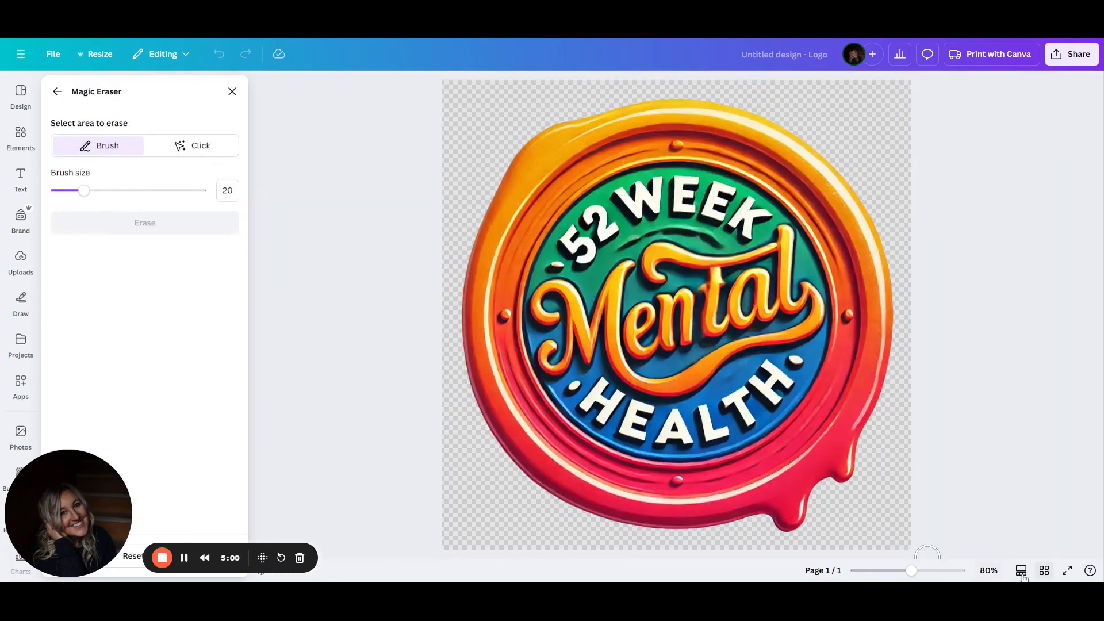
left_click_drag(917, 572, 948, 570)
left_click(227, 191)
type("4")
key("Return")
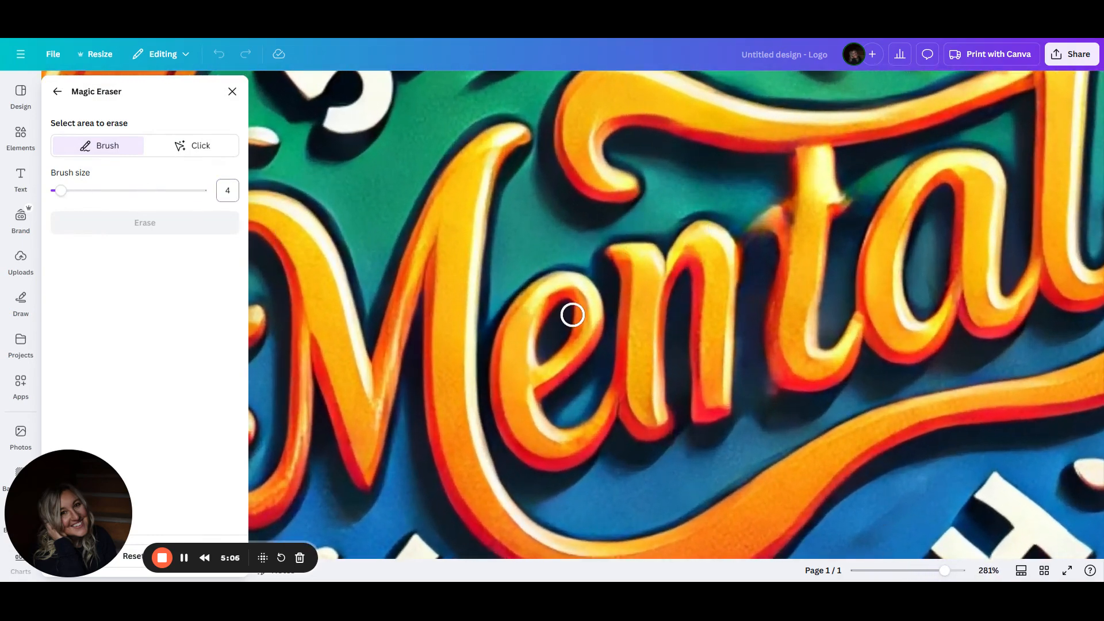
mouse_move(759, 252)
left_mouse_down()
mouse_move(755, 218)
mouse_move(762, 231)
mouse_move(769, 202)
mouse_move(762, 250)
mouse_move(749, 209)
left_mouse_up()
mouse_move(865, 184)
left_mouse_down()
mouse_move(851, 219)
mouse_move(853, 183)
mouse_move(846, 224)
mouse_move(847, 189)
left_mouse_up()
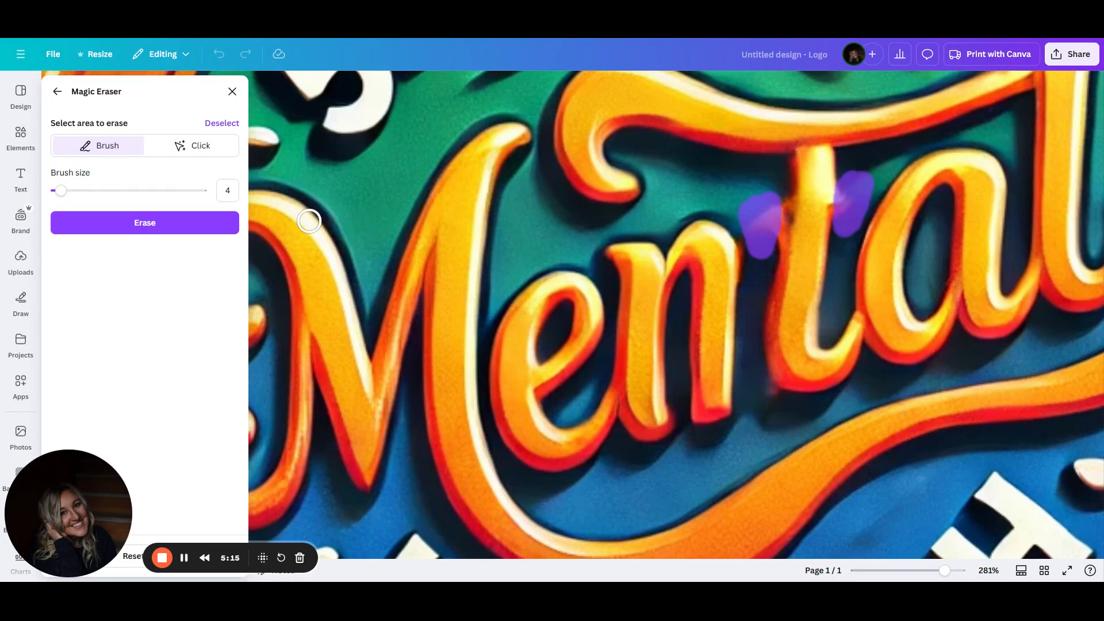
left_click(112, 229)
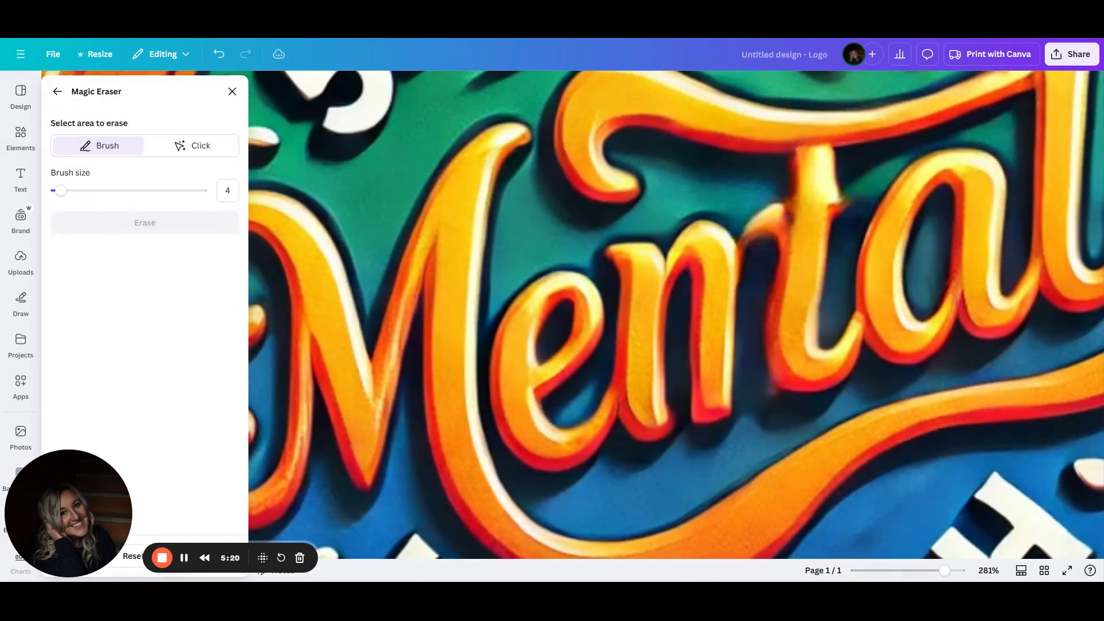
Brush and erase the remaining smudges beside the t of Mental, then exit Magic Eraser
left_click_drag(848, 226, 850, 187)
left_click(157, 223)
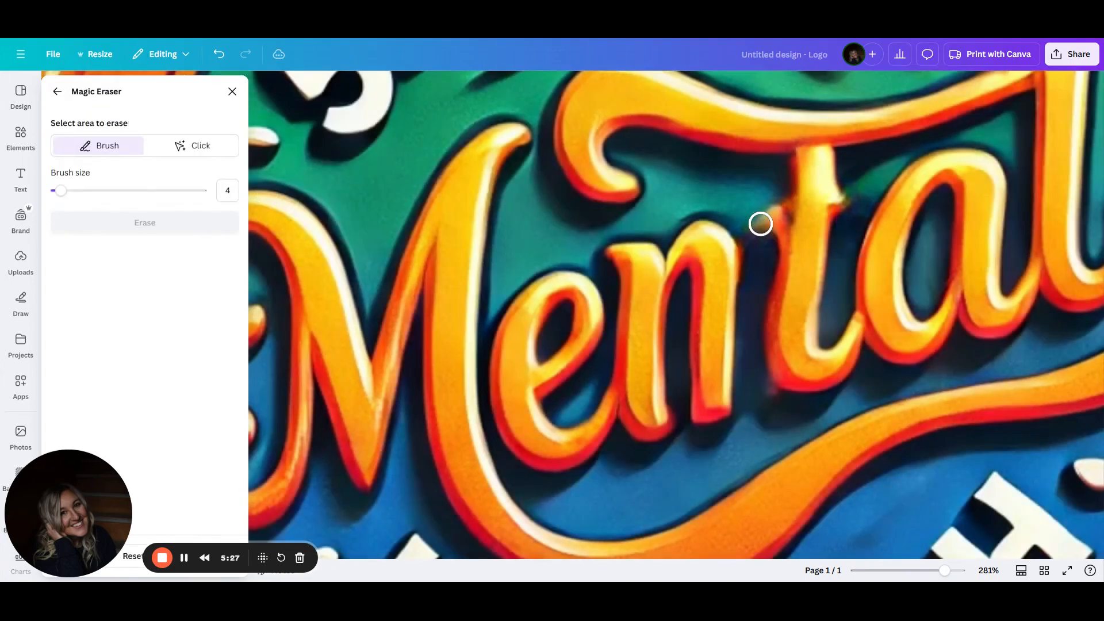
mouse_move(765, 195)
left_mouse_down()
mouse_move(765, 228)
mouse_move(763, 188)
mouse_move(759, 231)
mouse_move(757, 212)
mouse_move(766, 245)
mouse_move(771, 184)
left_mouse_up()
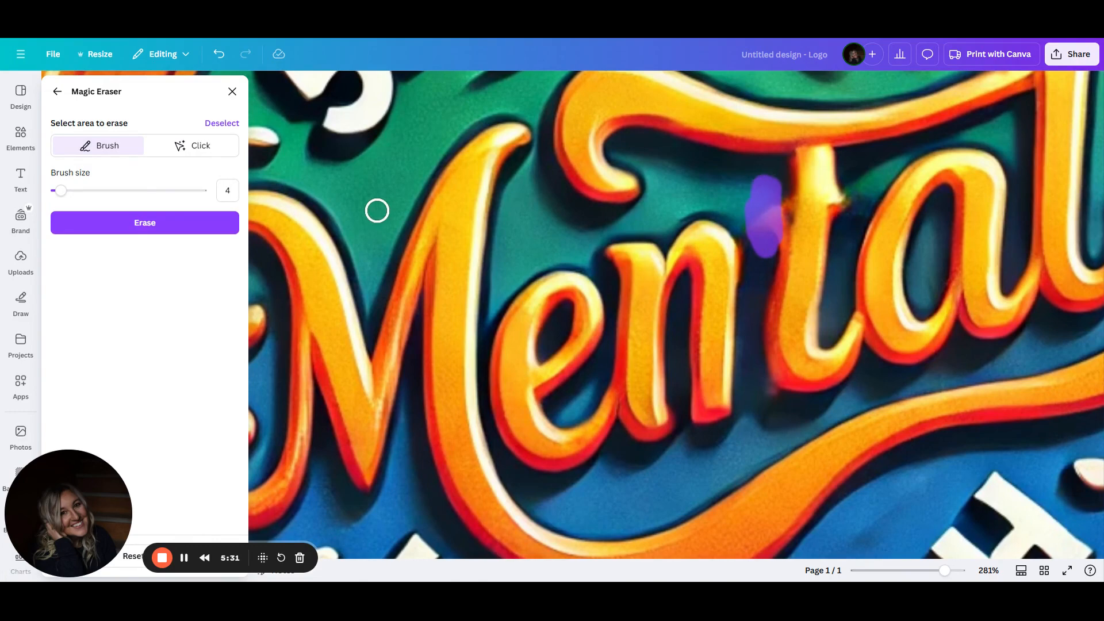
left_click(168, 227)
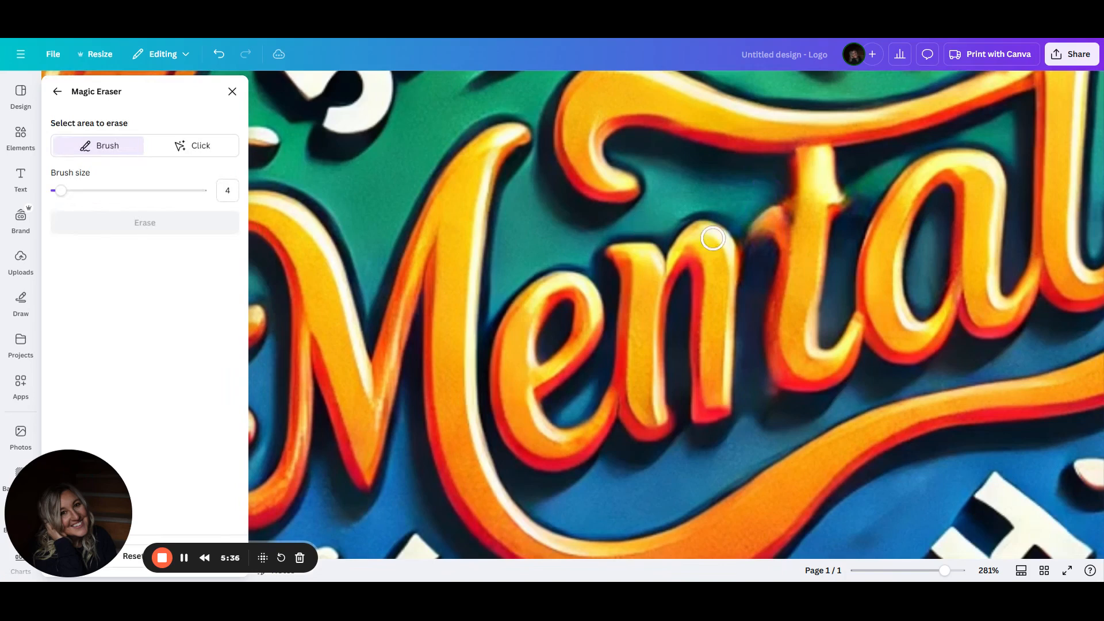
mouse_move(757, 252)
left_mouse_down()
mouse_move(749, 210)
mouse_move(747, 249)
left_mouse_up()
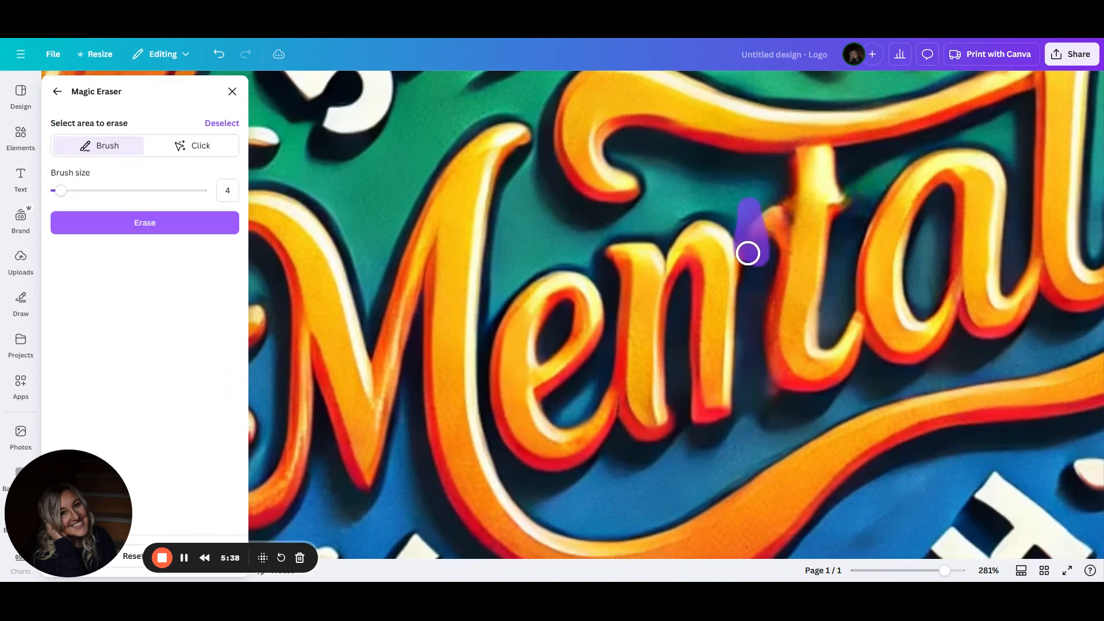
left_click(232, 124)
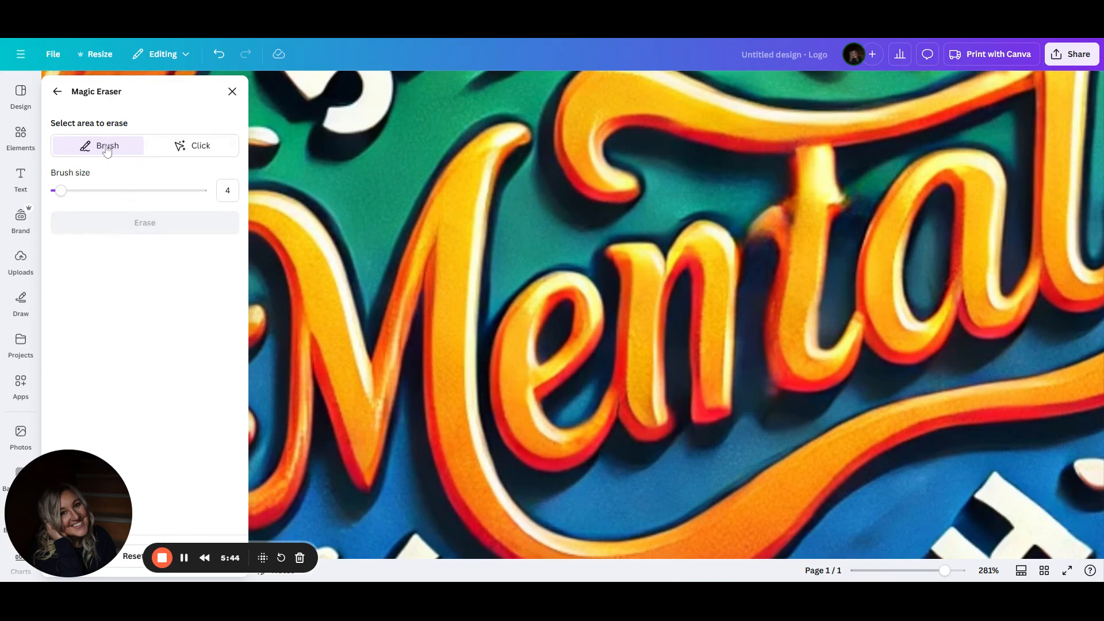
left_click(57, 92)
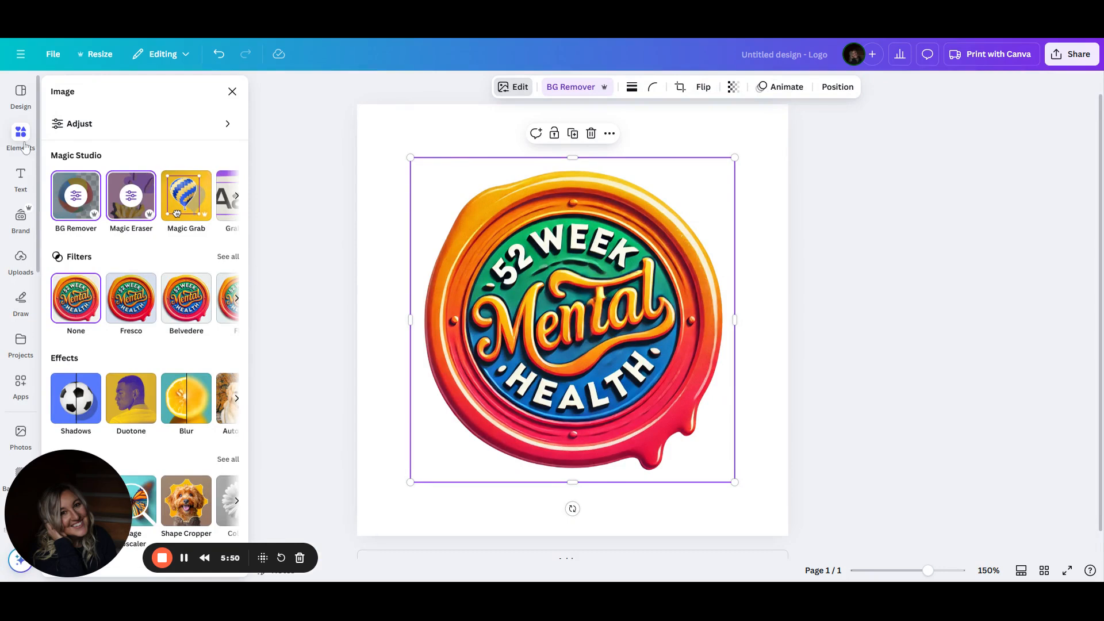
Apply the Belvedere filter to the logo
left_click(131, 300)
left_click(177, 303)
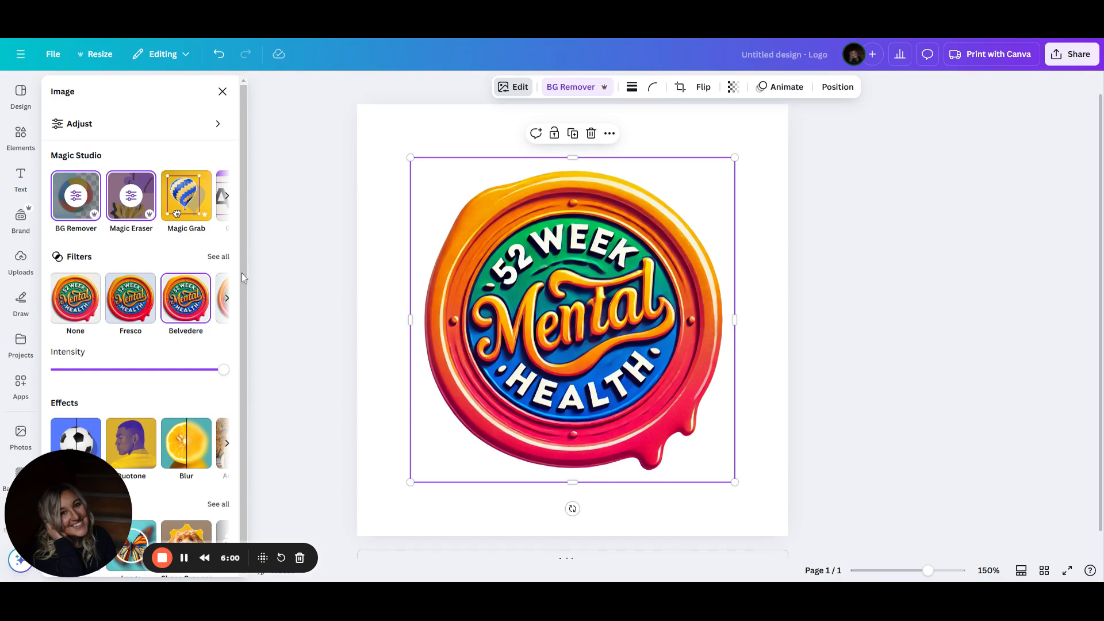
Add a square shape, fill it with the green photo color, and narrow it into a thin bar over the t of Mental
left_click(21, 137)
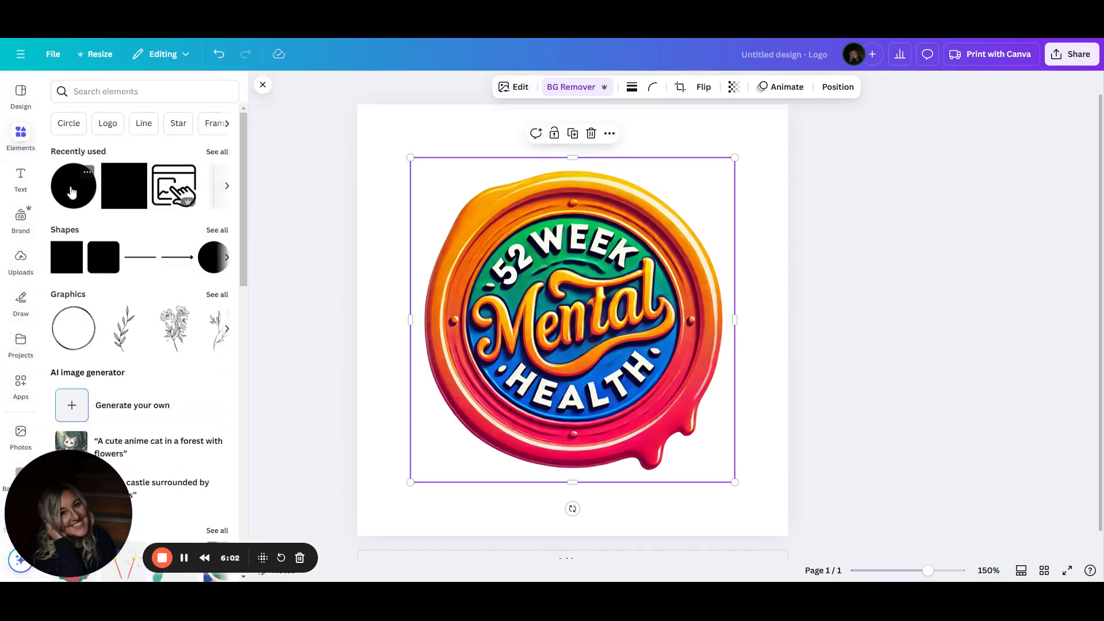
left_click(66, 261)
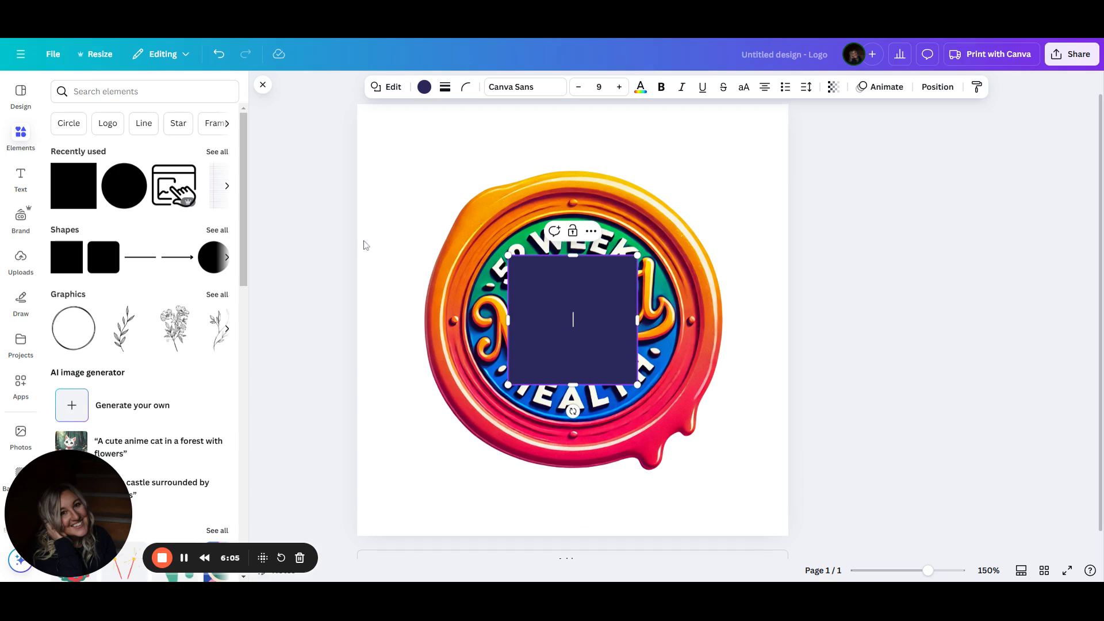
left_click(424, 87)
left_click(216, 305)
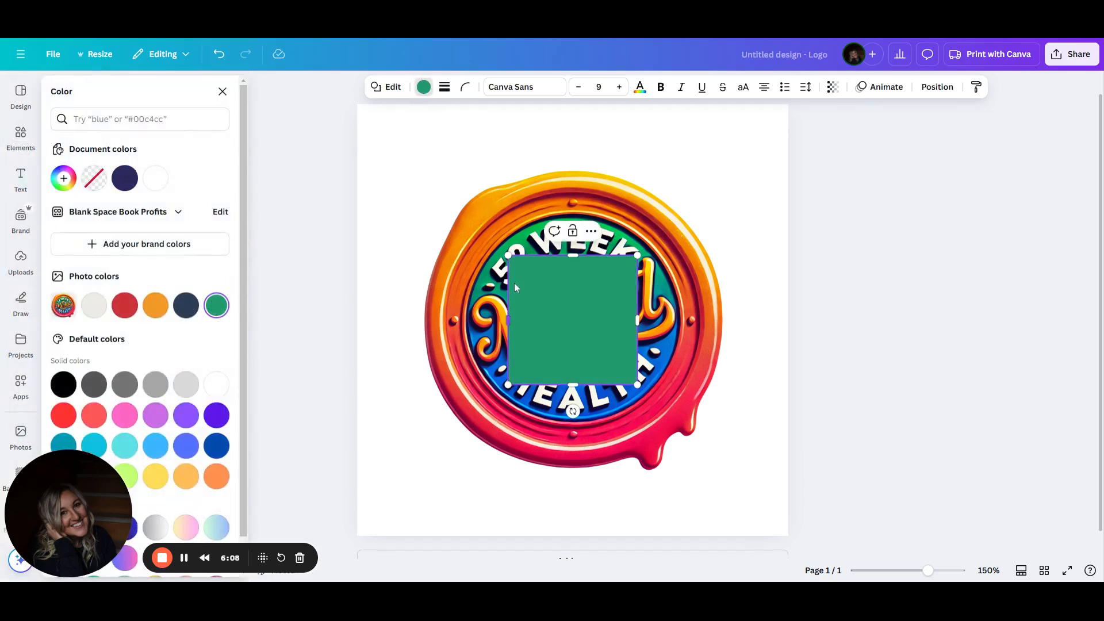
left_click_drag(512, 312, 585, 336)
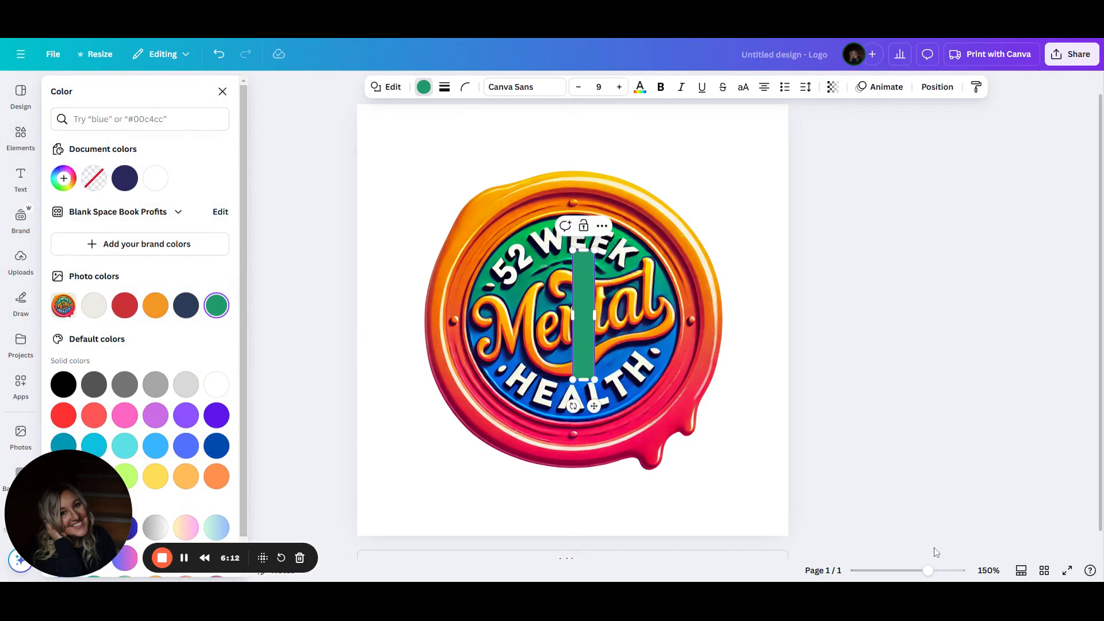
Shrink the green bar further into a small patch covering the mark beside the t of Mental
left_click_drag(929, 572, 944, 570)
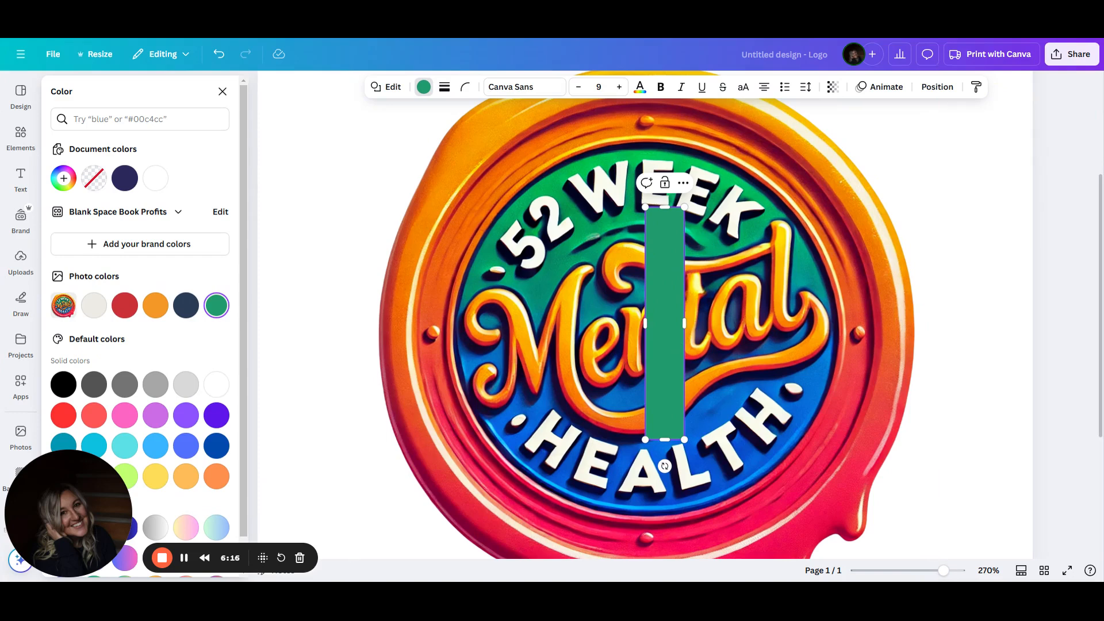
left_click_drag(685, 325, 659, 325)
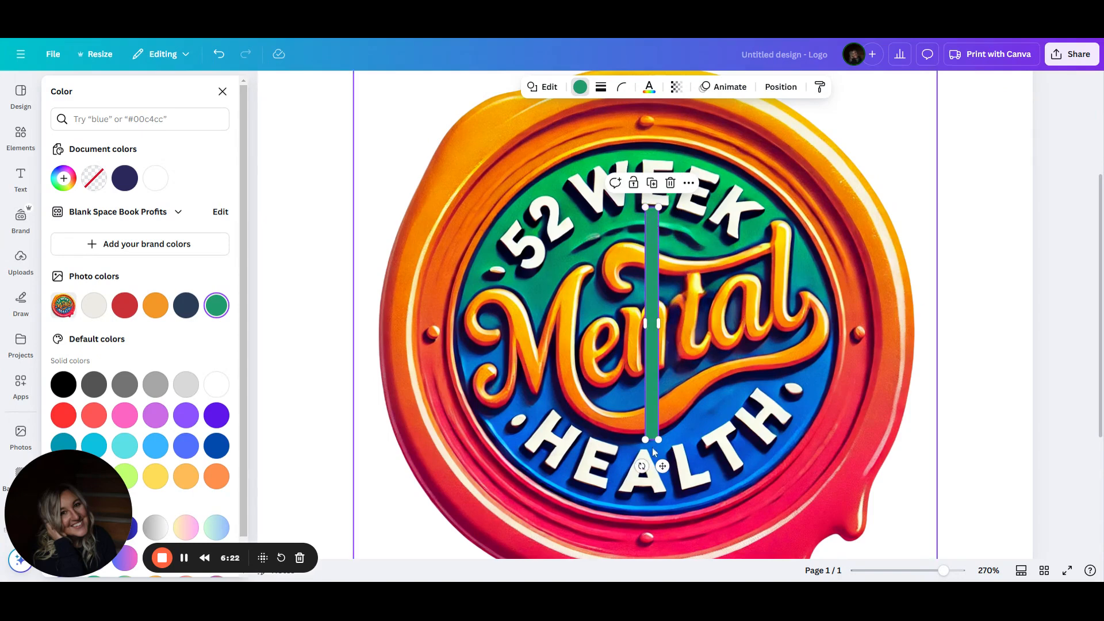
left_click_drag(652, 440, 686, 334)
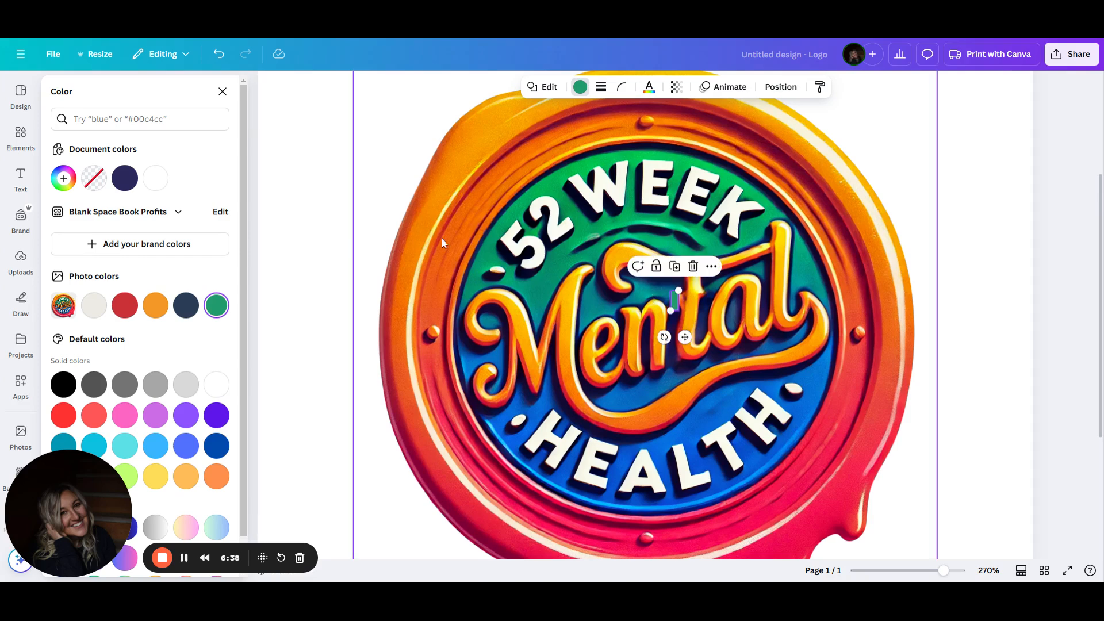
Recolor the small patch with the custom teal color #057F91
left_click(380, 271)
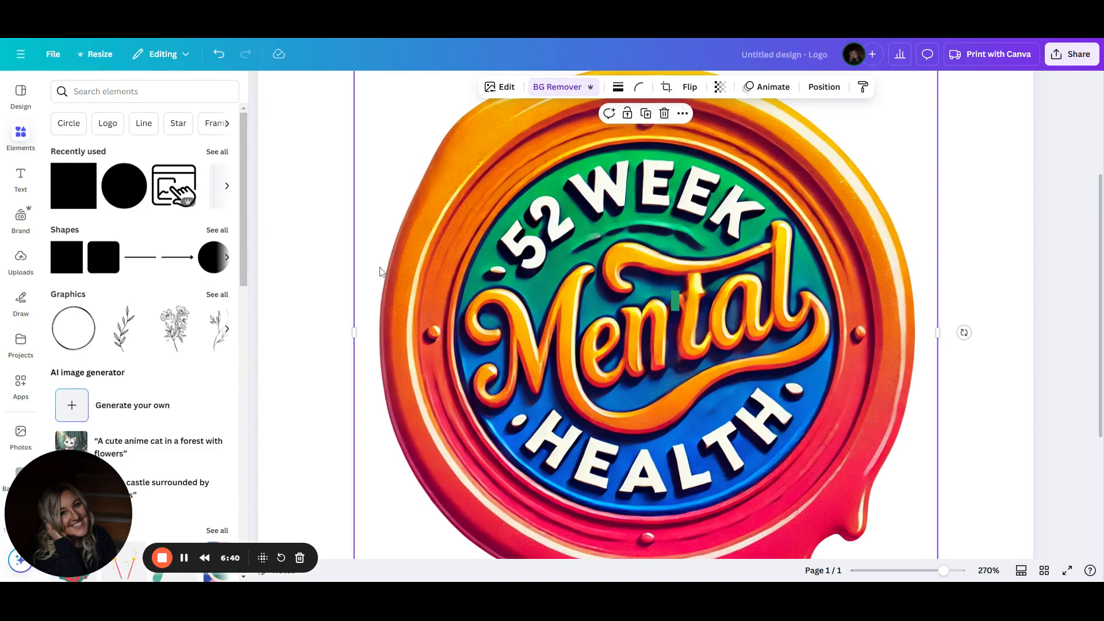
left_click(677, 298)
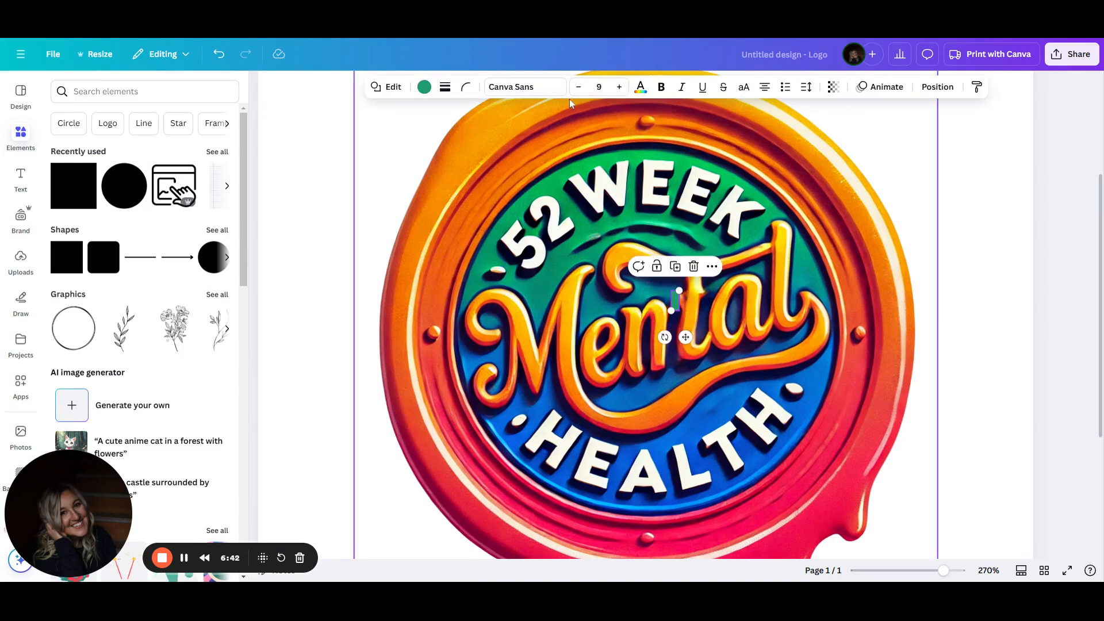
left_click(425, 88)
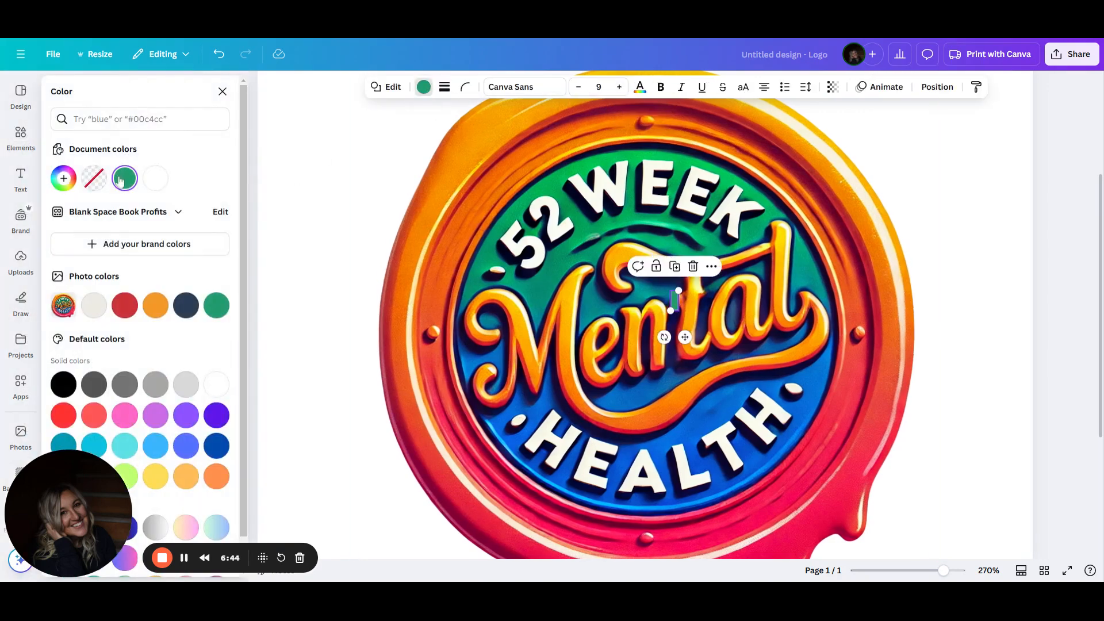
left_click(64, 179)
left_click(208, 325)
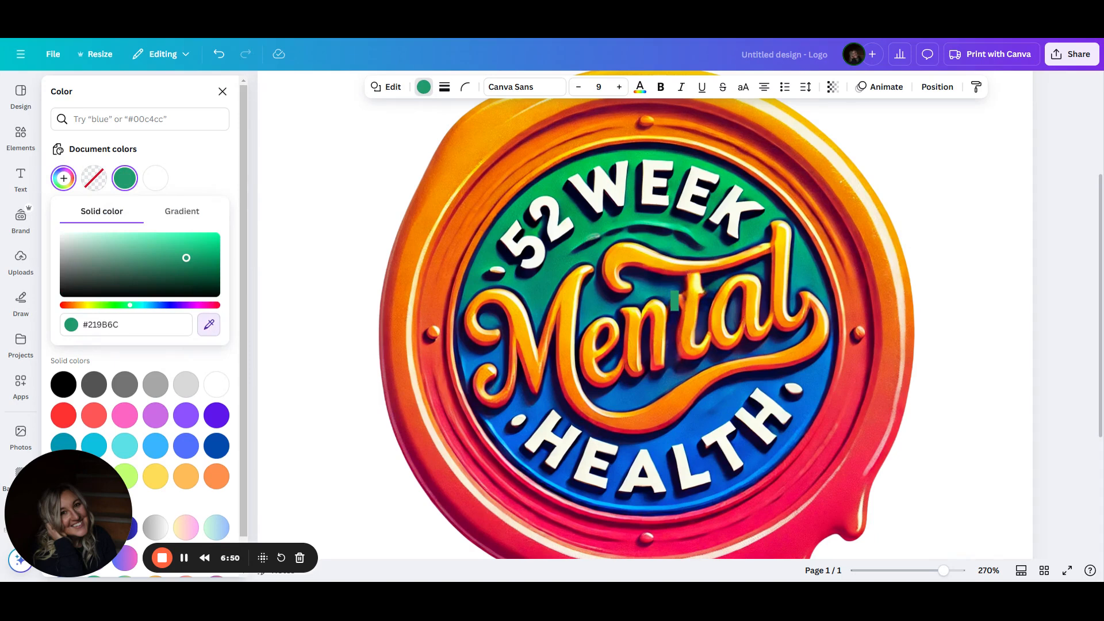
Change the patch's color to the dark navy photo color and deselect it
left_click(666, 291)
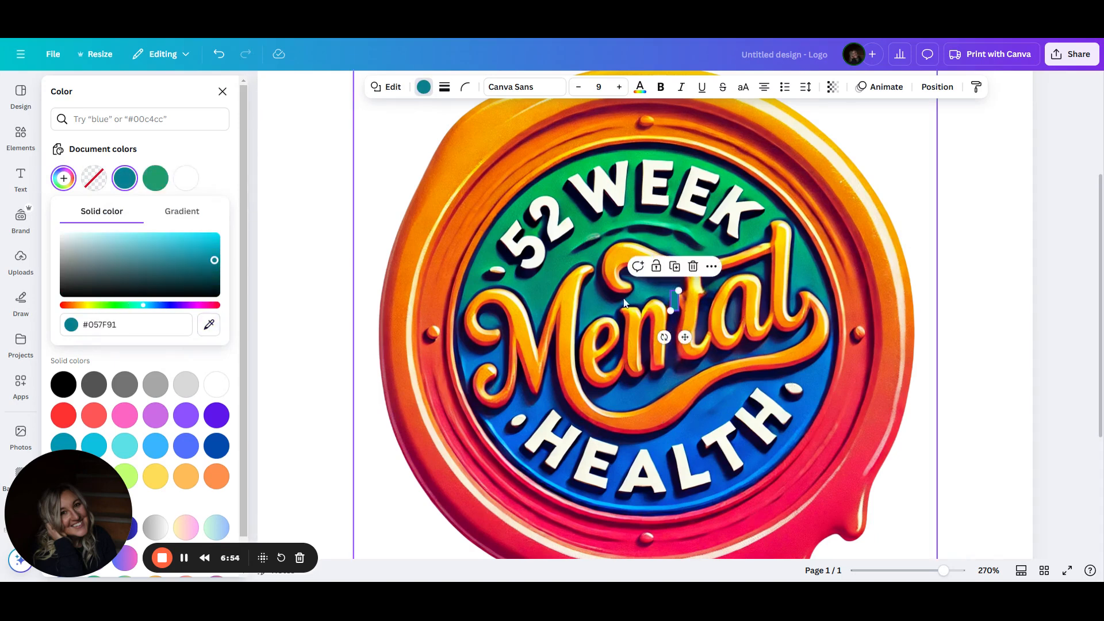
left_click(424, 87)
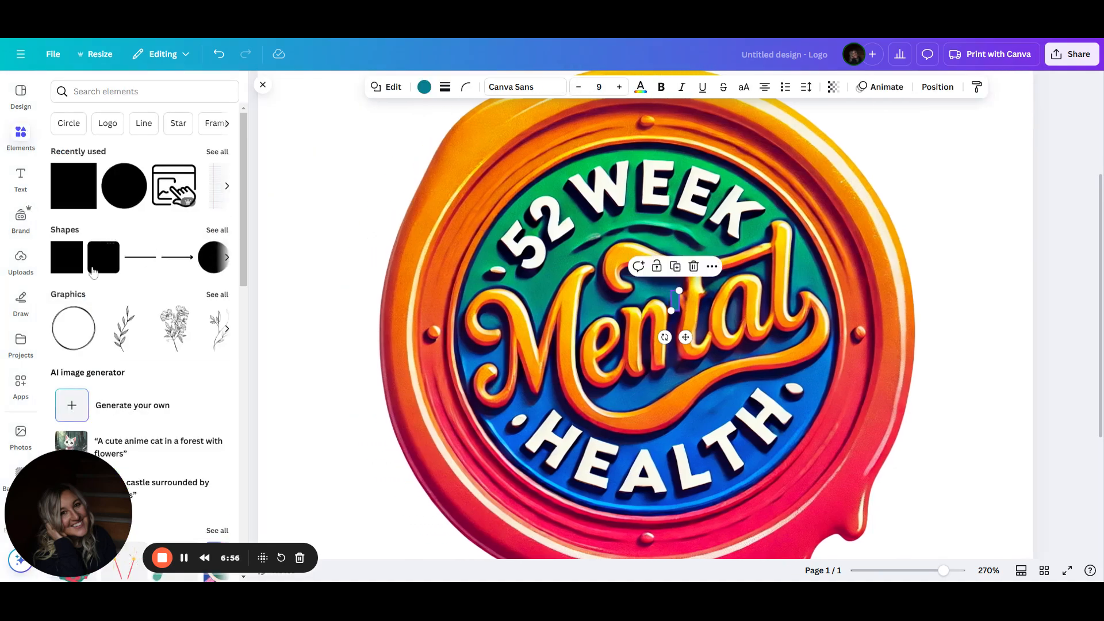
left_click(424, 86)
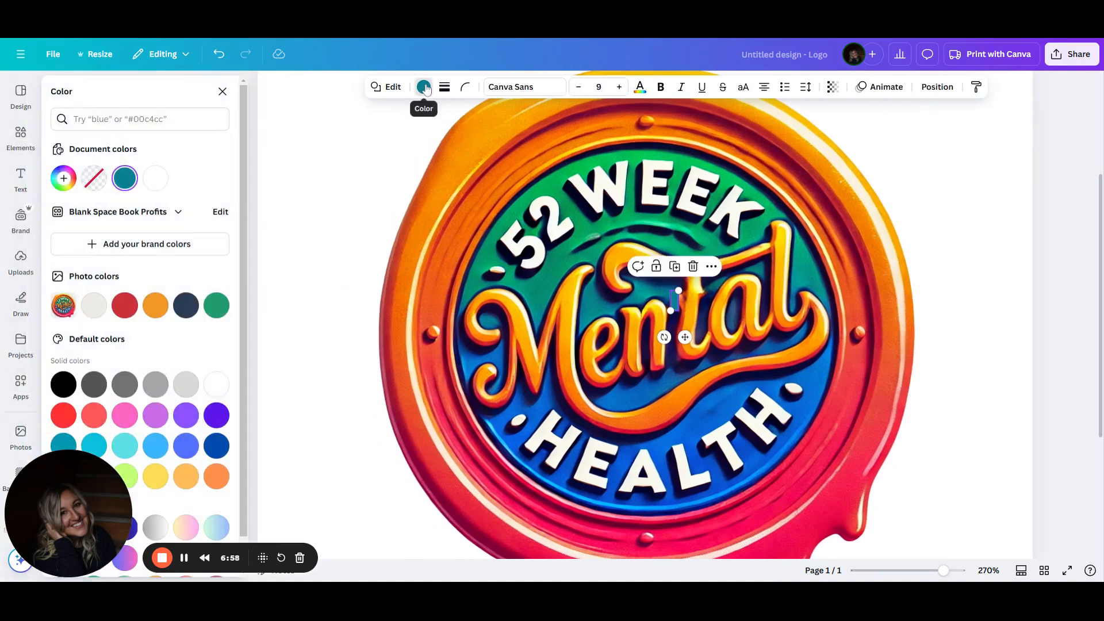
left_click(187, 306)
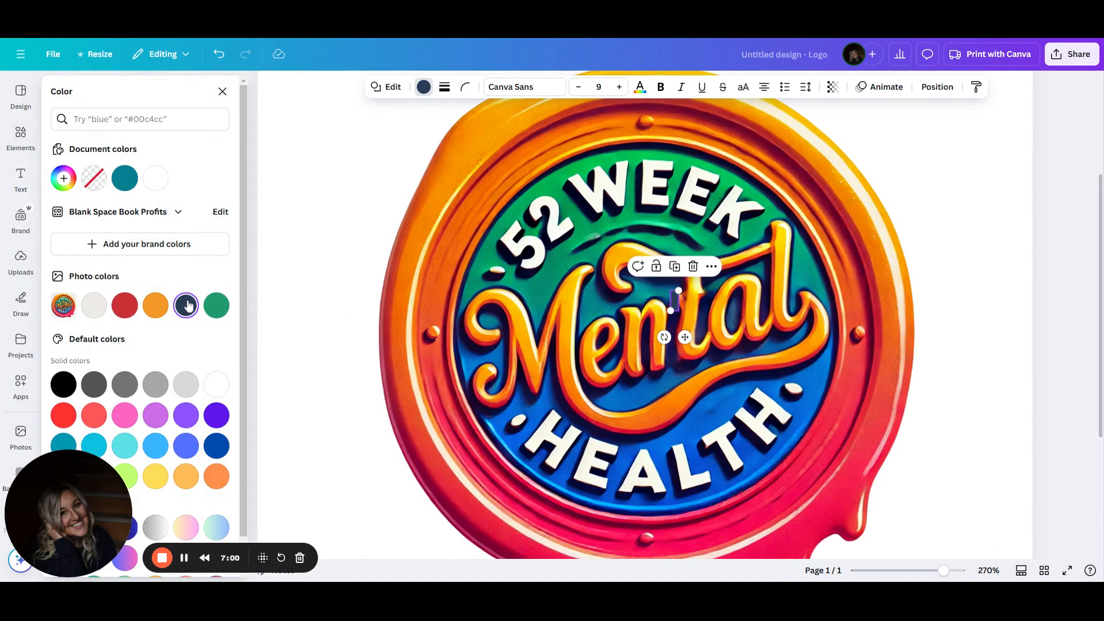
left_click(321, 287)
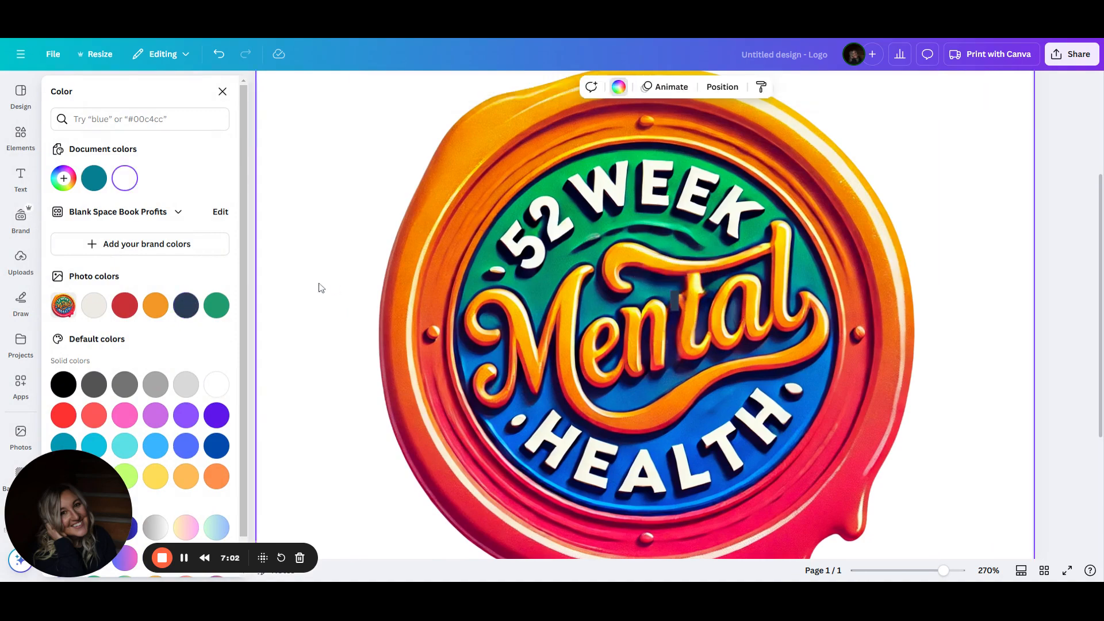
Open Magic Eraser on the logo with brush size 4 and erase the mark beside the t of Mental
scroll(321, 288, "down", 5)
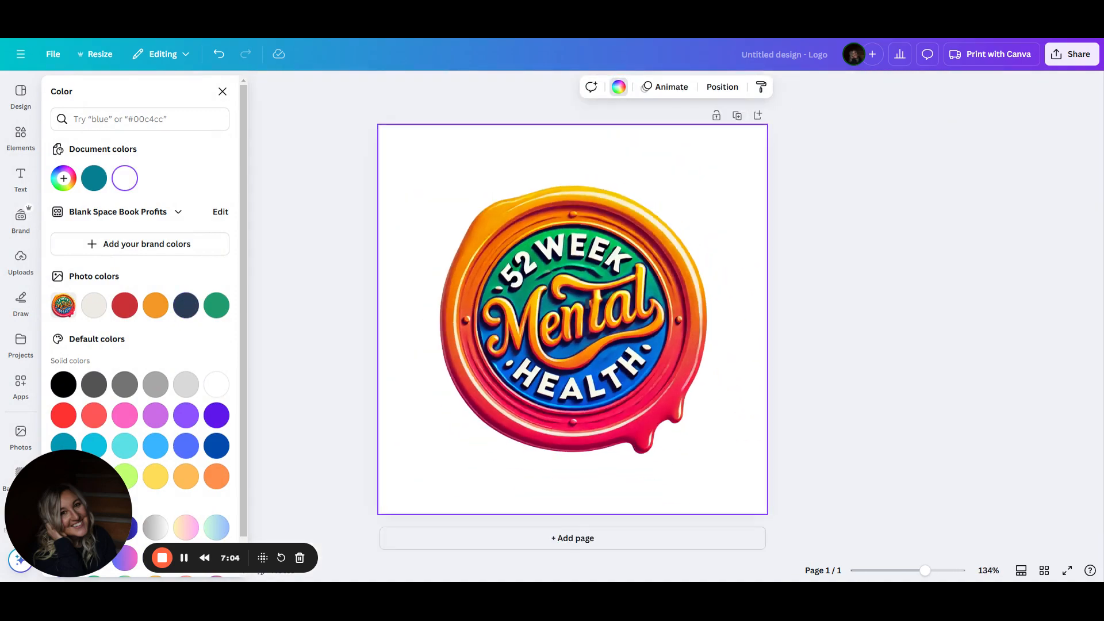
left_click(588, 306)
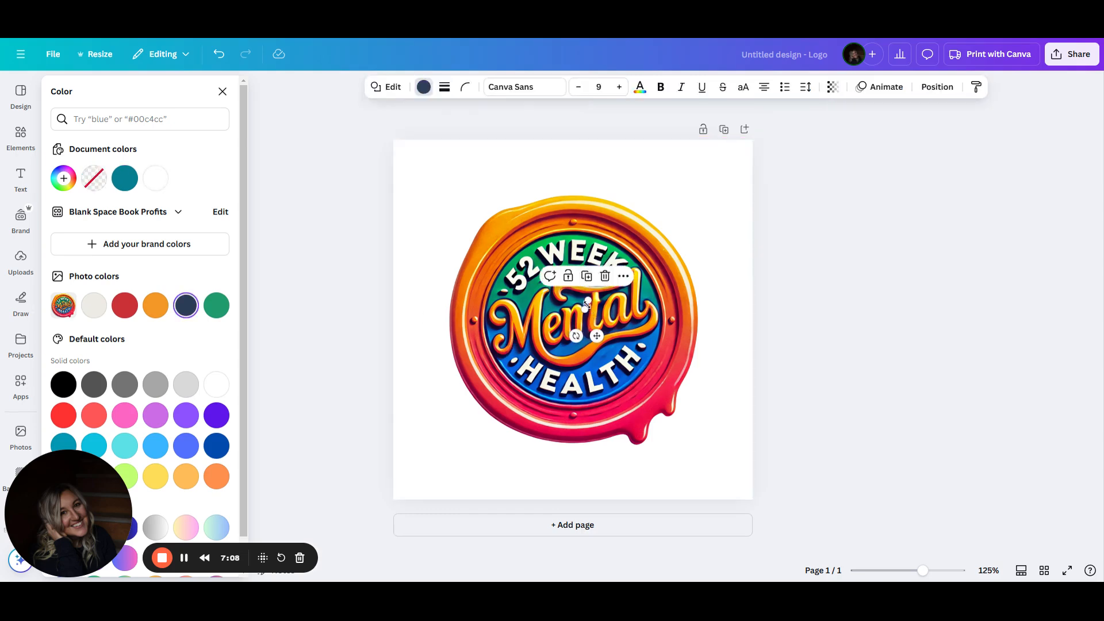
left_click_drag(587, 305, 587, 305)
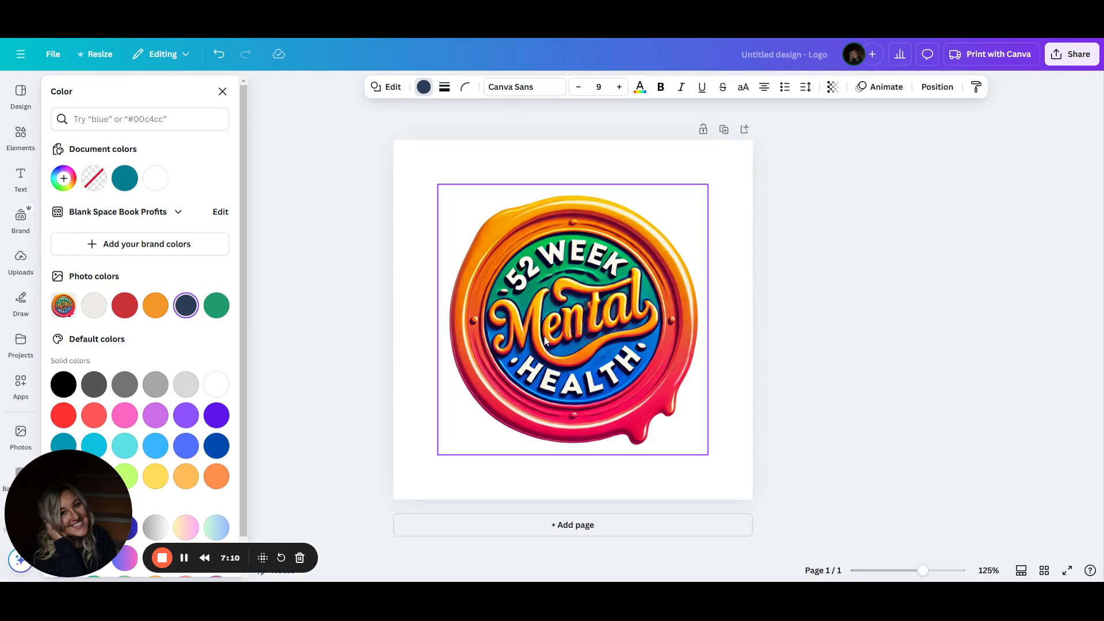
left_click(641, 329)
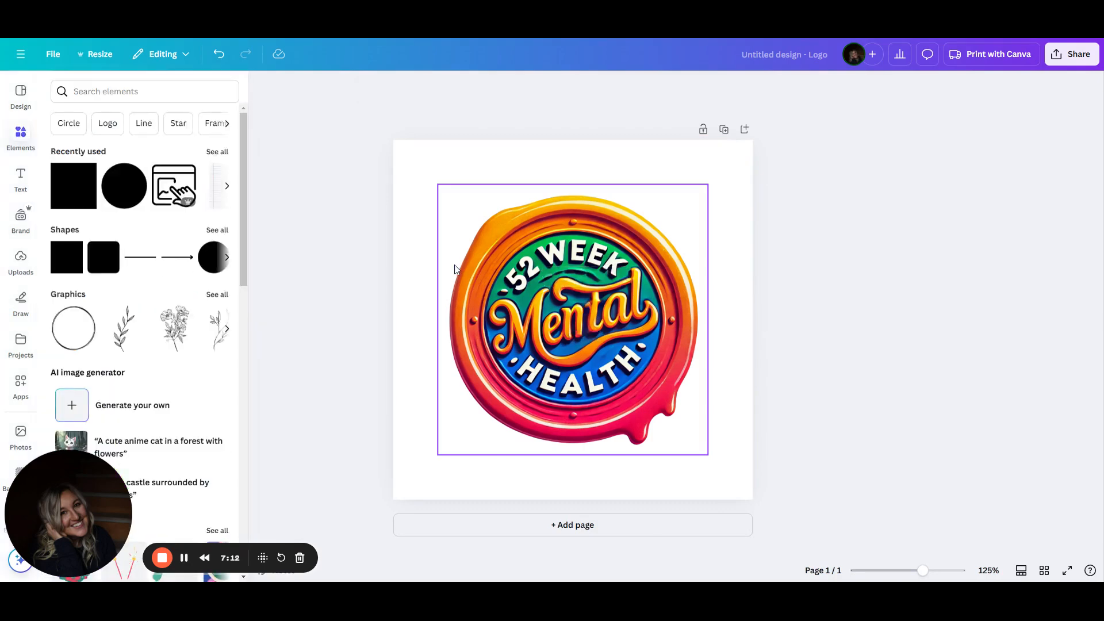
left_click(521, 90)
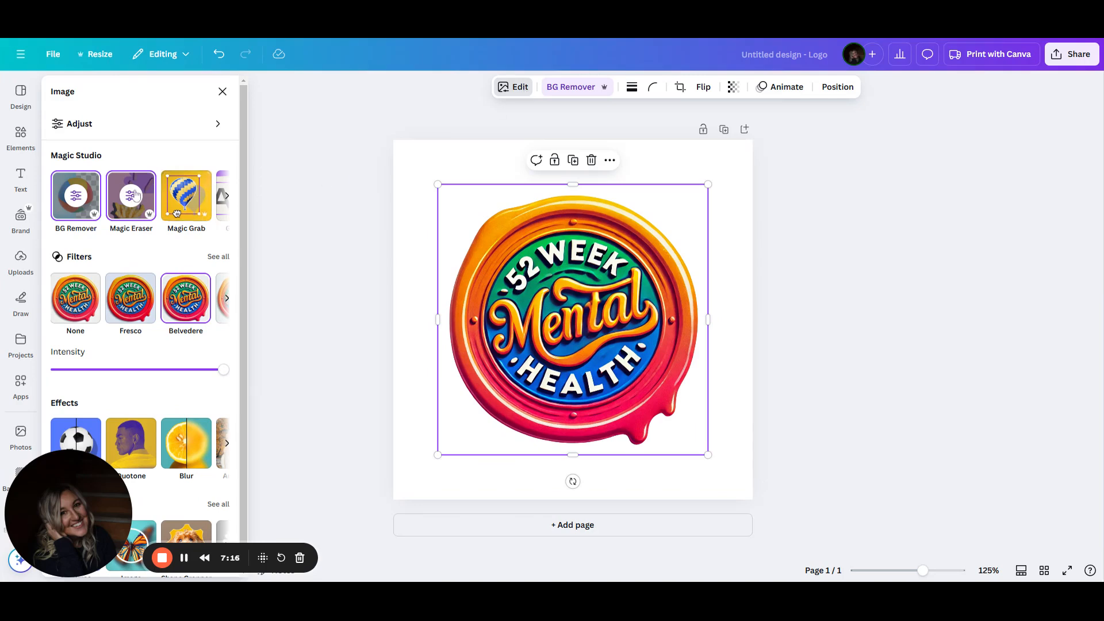
left_click(131, 196)
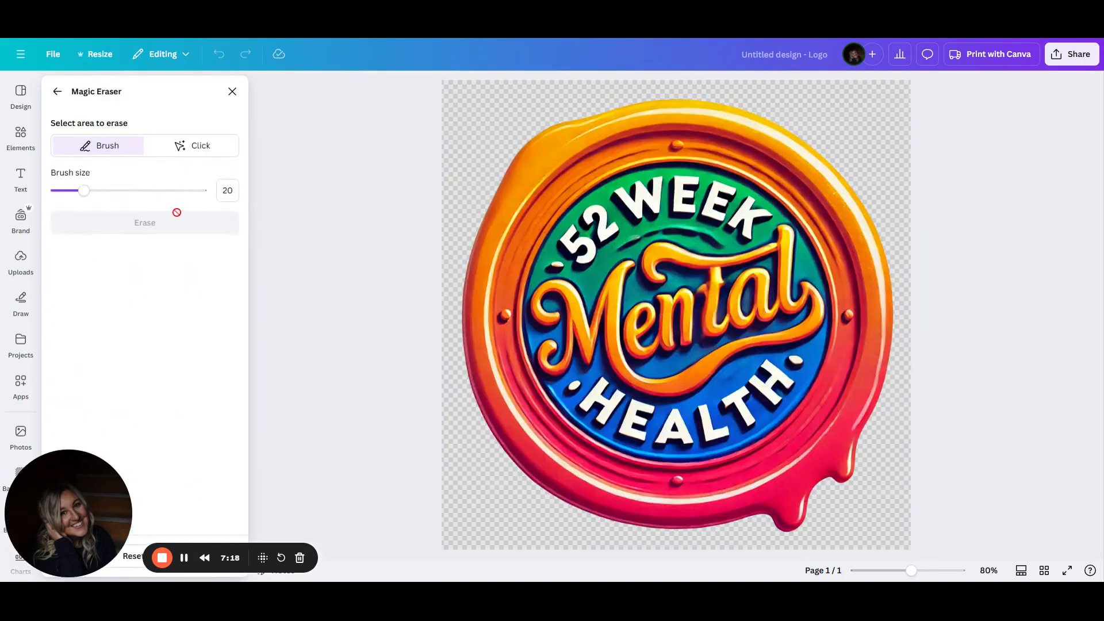
left_click(228, 190)
key("Return")
left_click_drag(912, 572, 944, 571)
left_click_drag(756, 249, 754, 219)
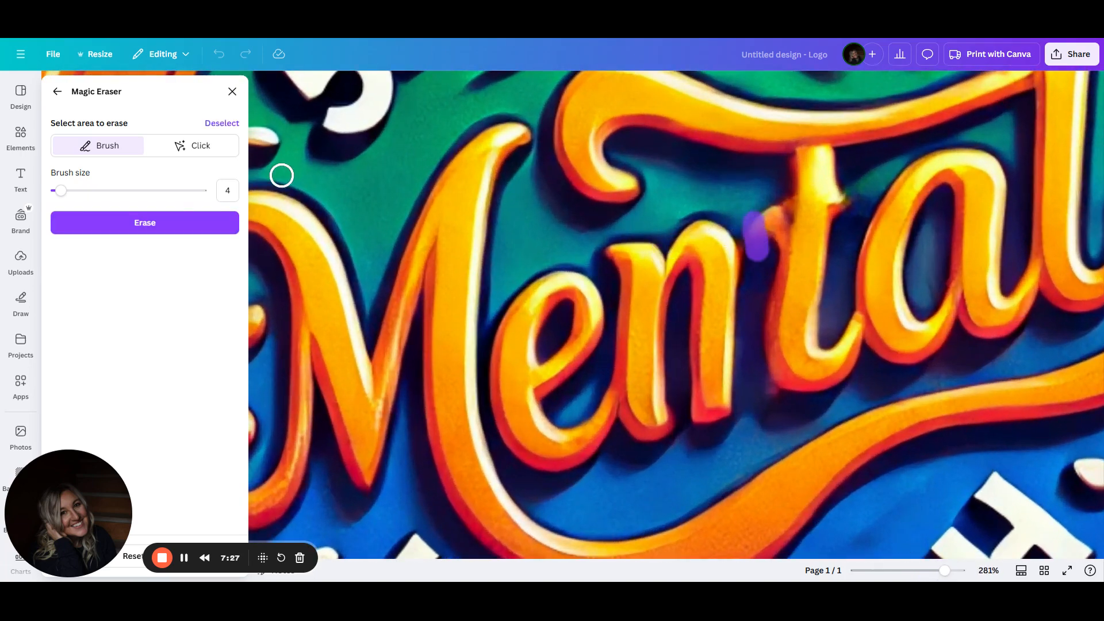
left_click(163, 223)
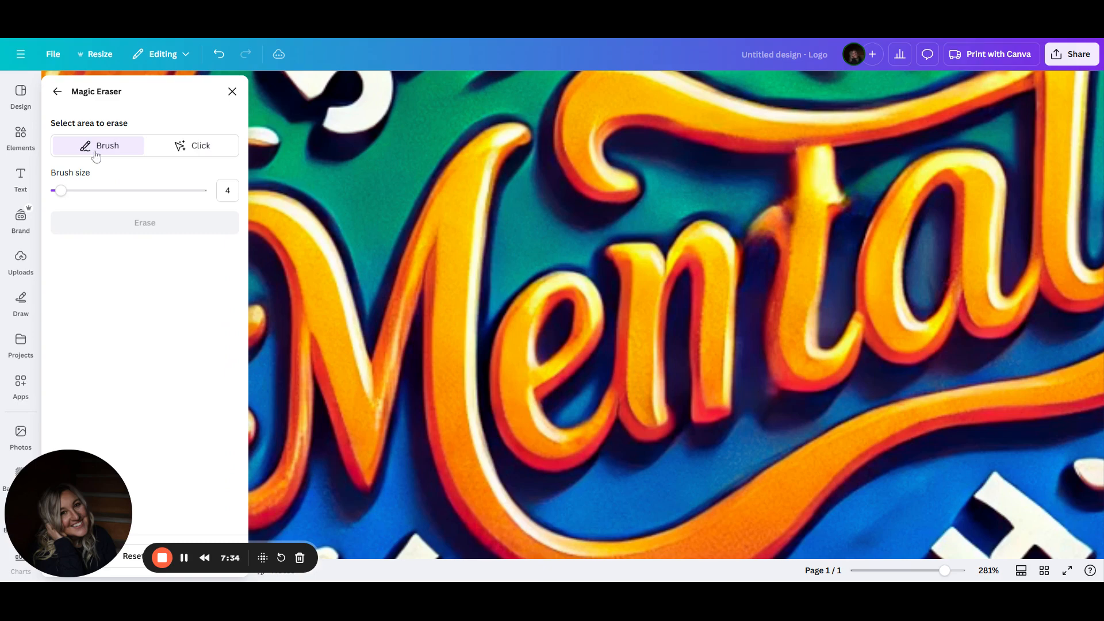
left_click(57, 92)
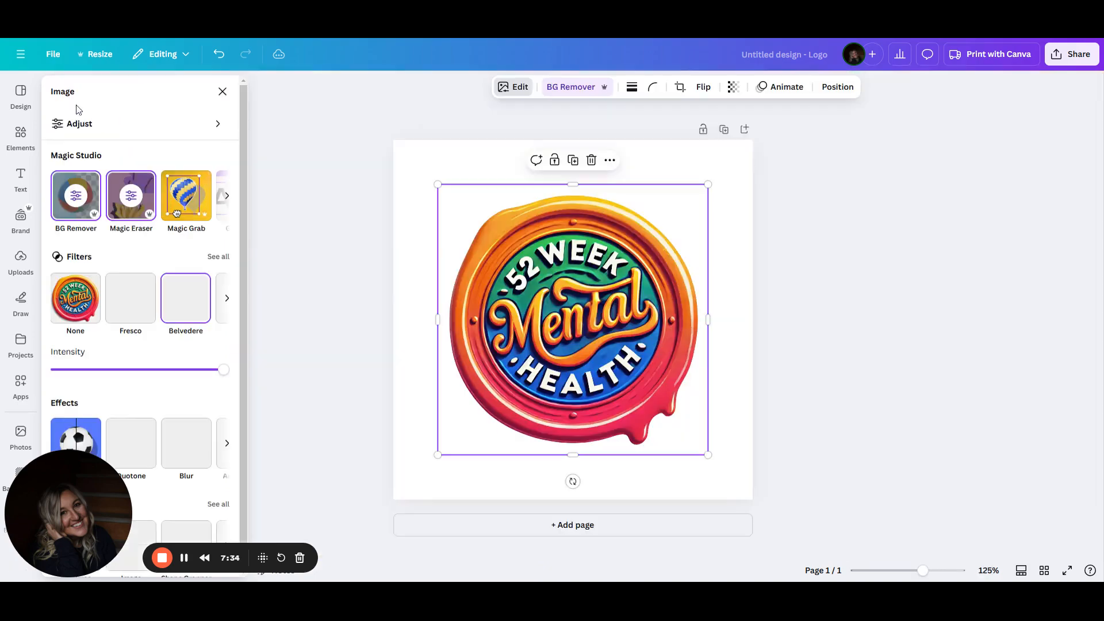
left_click(228, 197)
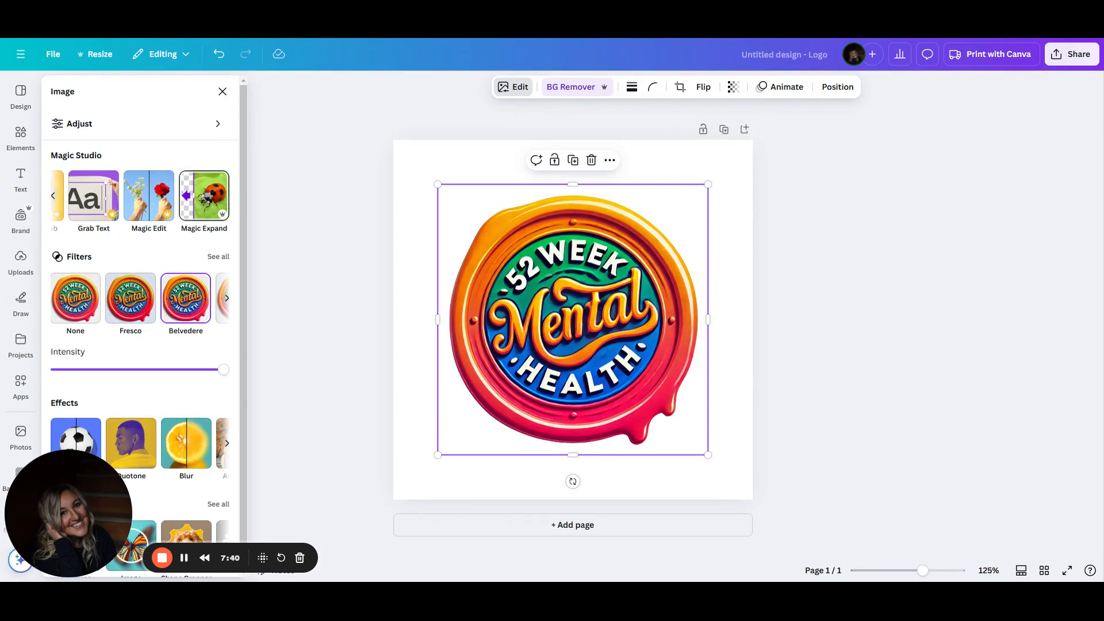
left_click(229, 199)
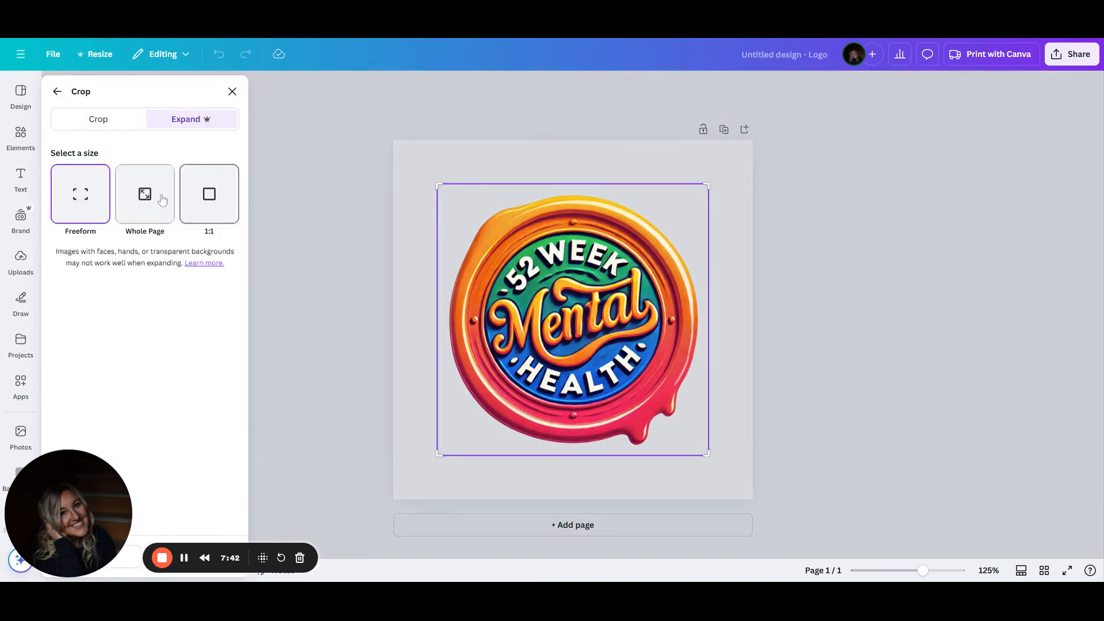
left_click(58, 92)
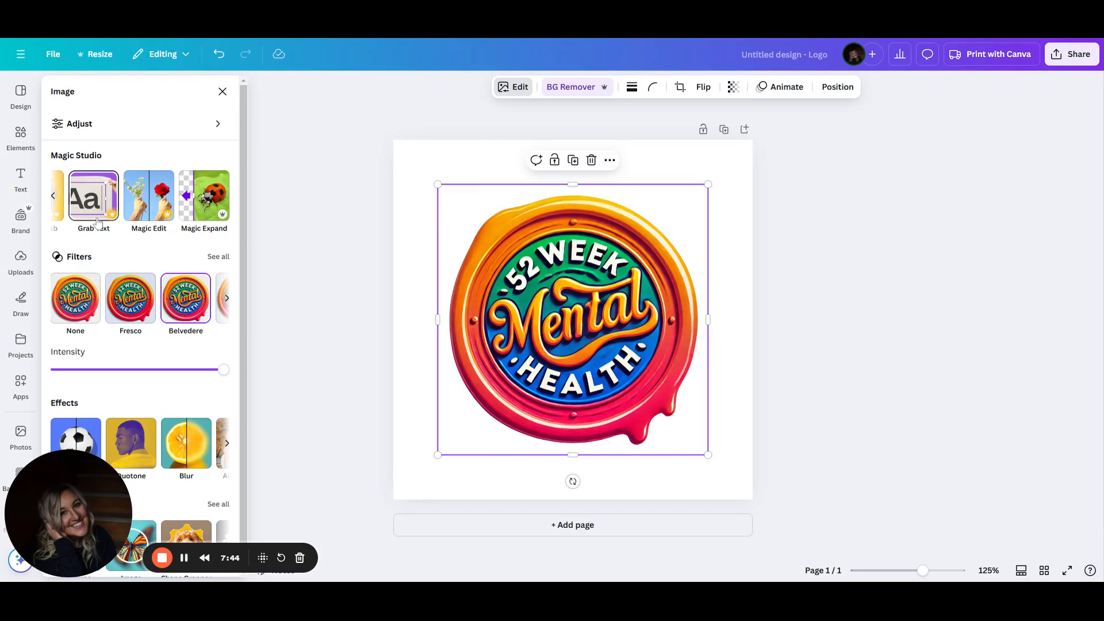
scroll(245, 230, "down", 1)
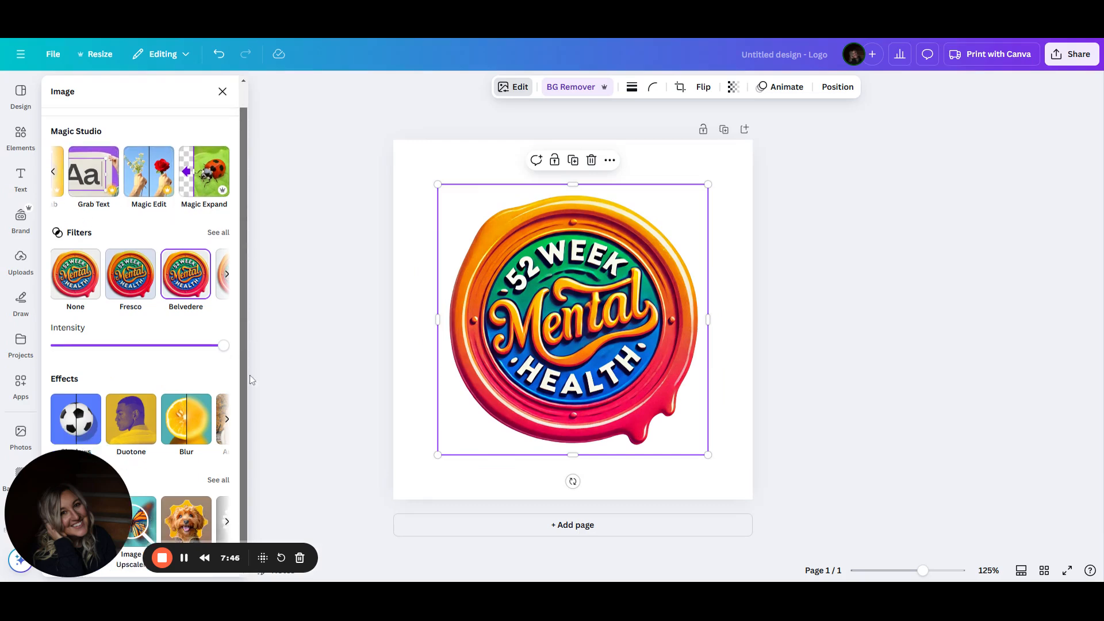
left_click(225, 91)
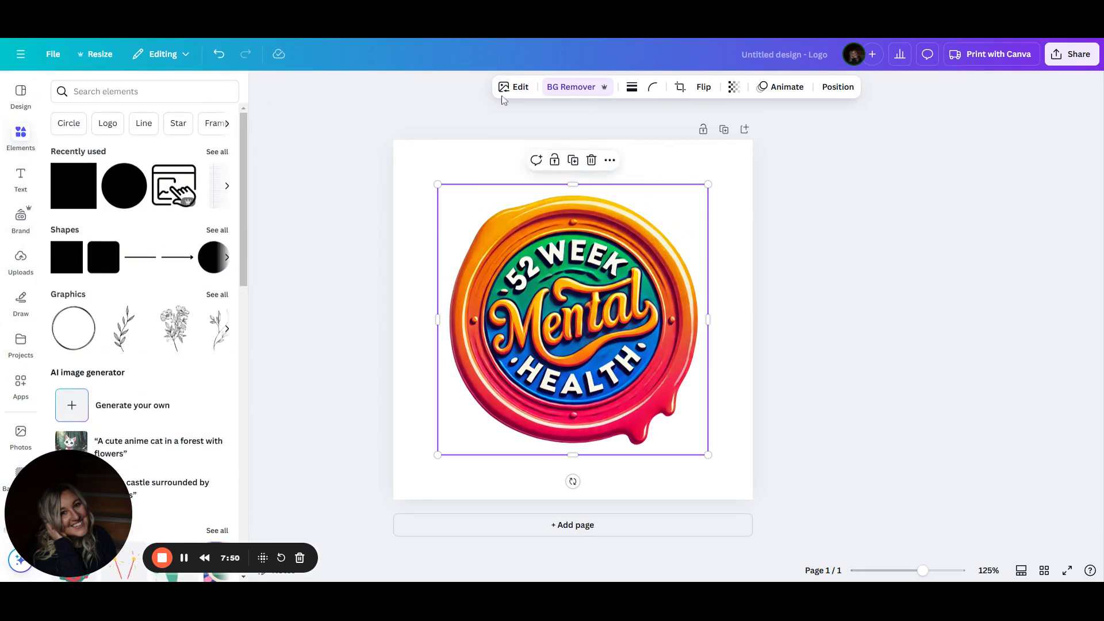
Reopen Magic Eraser at brush size 4 and erase the smudge between the n and t of Mental
left_click(520, 87)
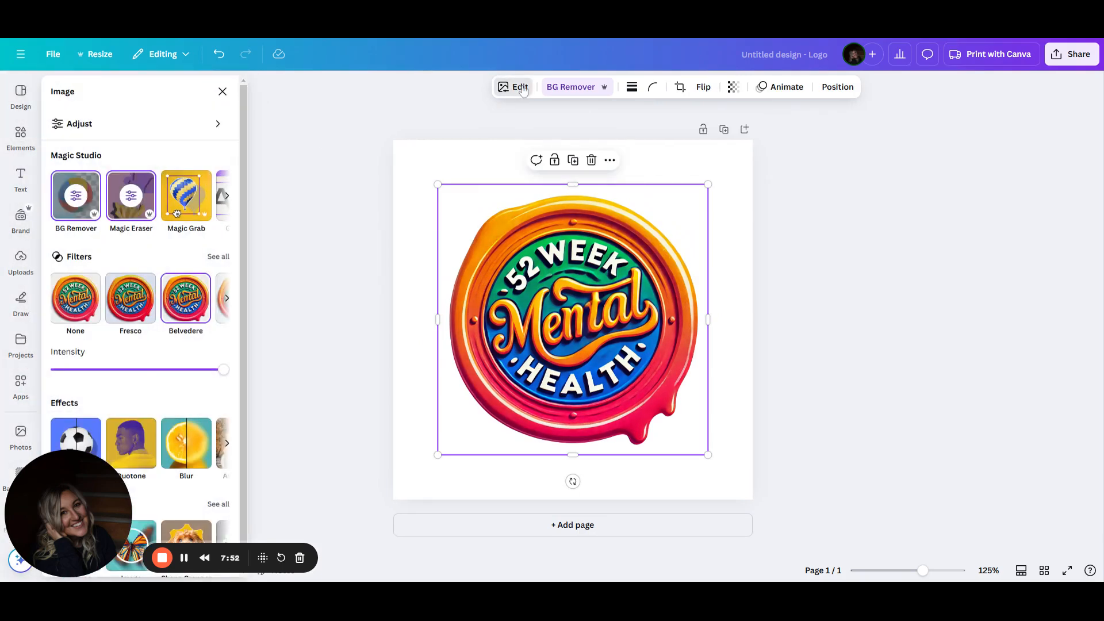
left_click(130, 206)
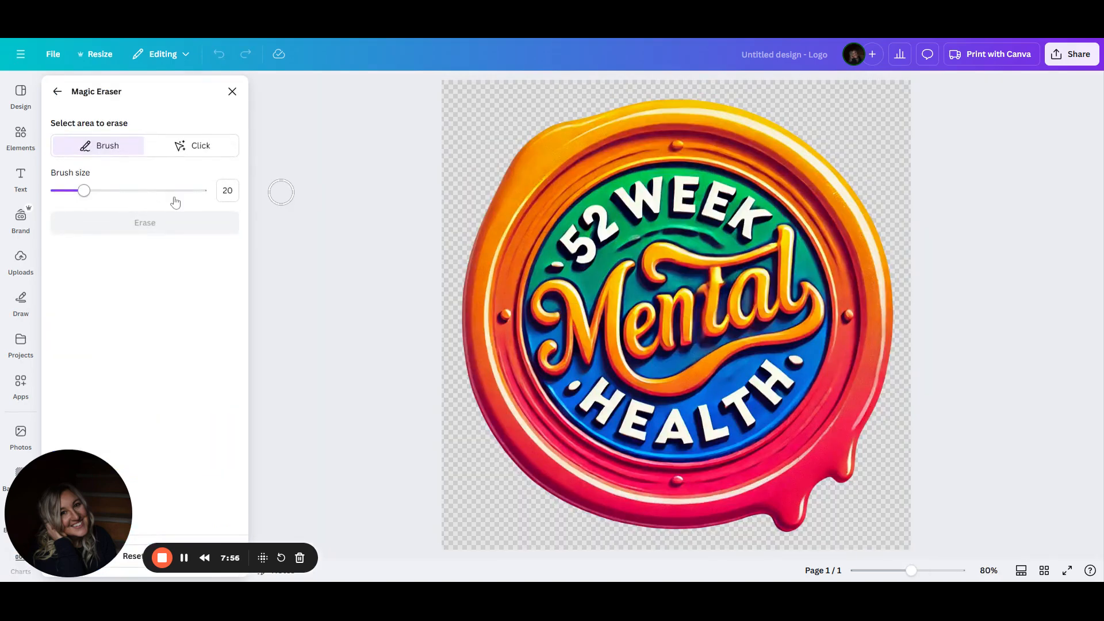
left_click(228, 191)
type("4")
key("Return")
left_click_drag(915, 576, 941, 575)
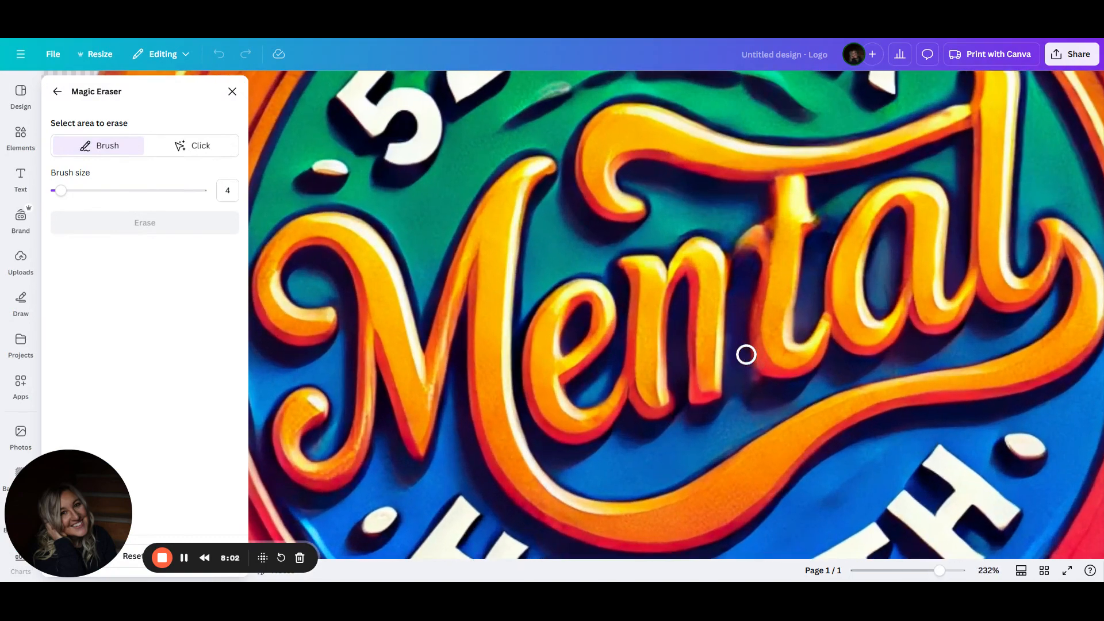
mouse_move(735, 335)
left_mouse_down()
mouse_move(748, 218)
mouse_move(745, 273)
mouse_move(749, 219)
mouse_move(742, 257)
left_mouse_up()
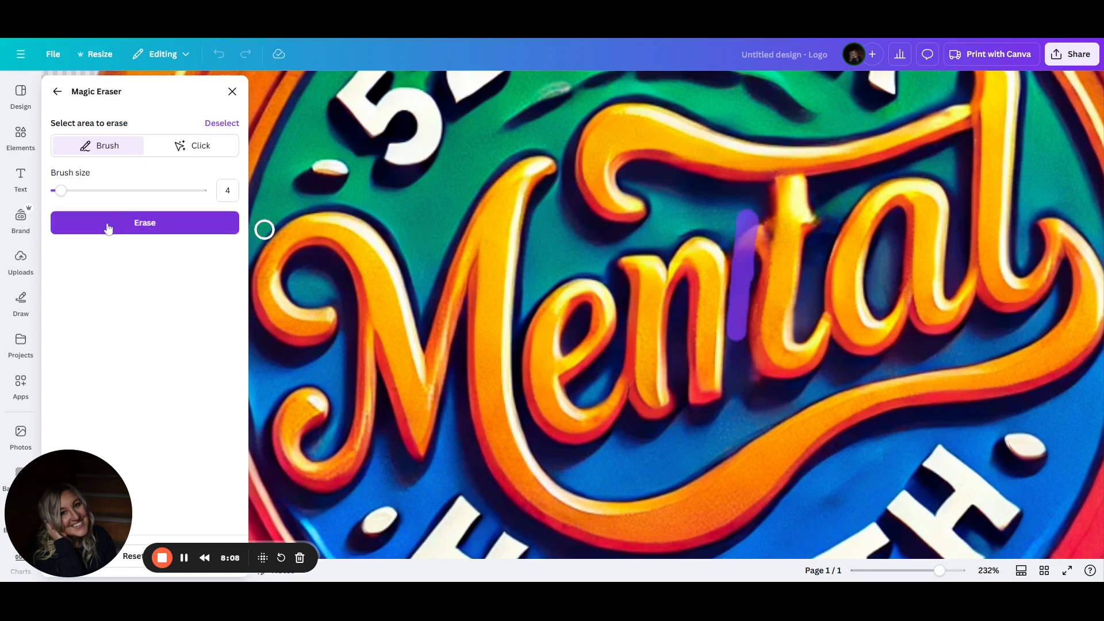
left_click(108, 229)
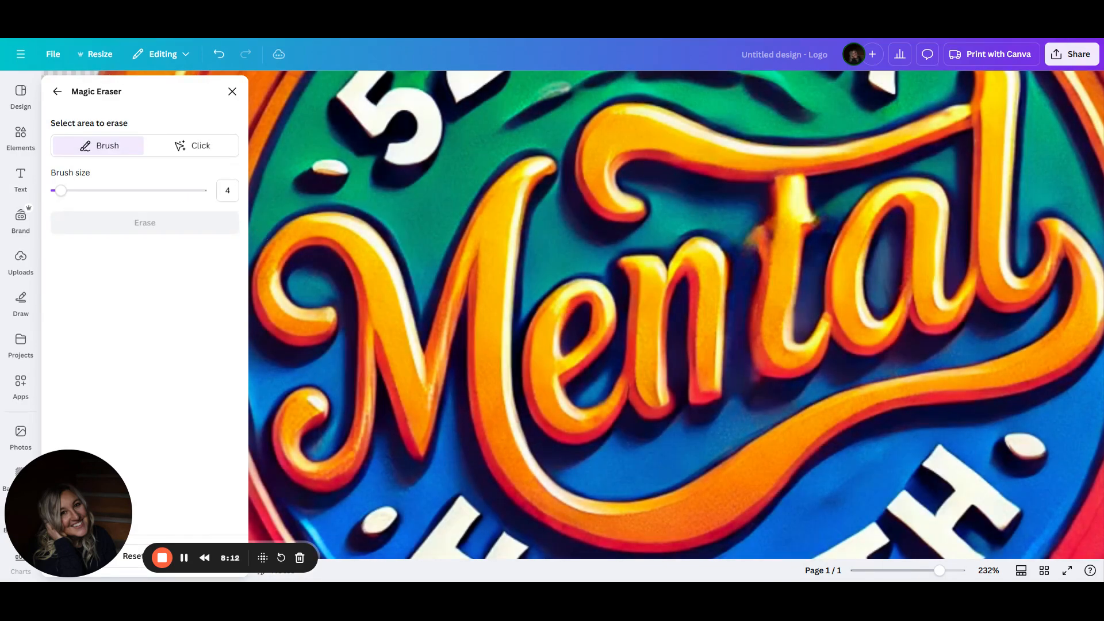
Erase two more marks around the t of Mental with the Magic Eraser brush, and undo and redo to compare
mouse_move(742, 233)
left_mouse_down()
mouse_move(748, 215)
mouse_move(745, 278)
mouse_move(755, 212)
left_mouse_up()
left_click(152, 223)
mouse_move(738, 294)
left_mouse_down()
mouse_move(755, 205)
mouse_move(742, 287)
left_mouse_up()
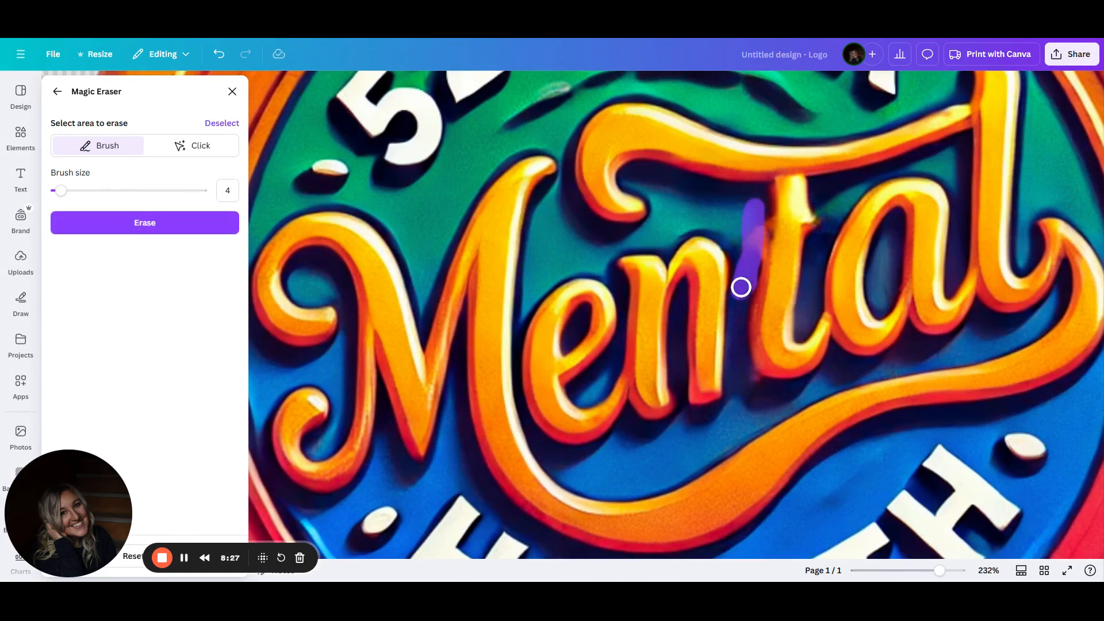
left_click(148, 224)
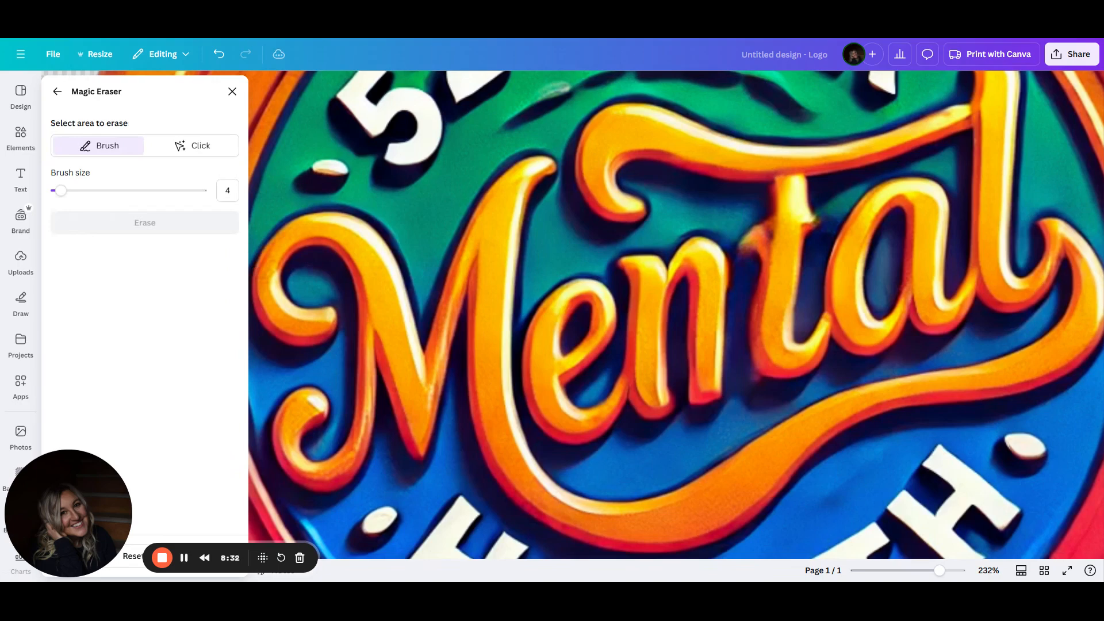
left_click(57, 91)
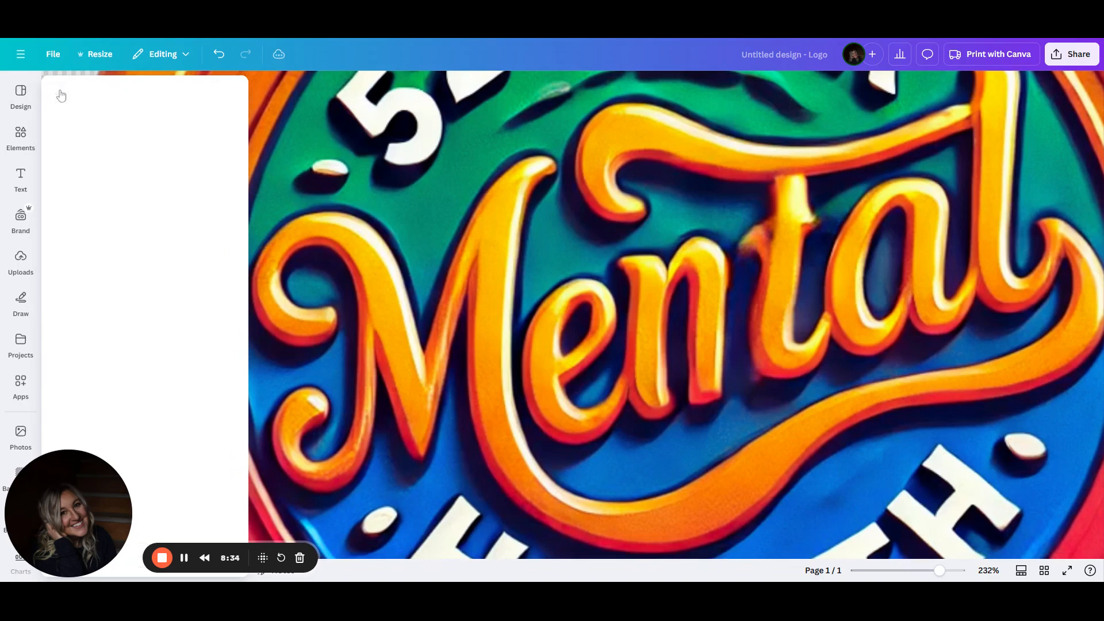
left_click(218, 54)
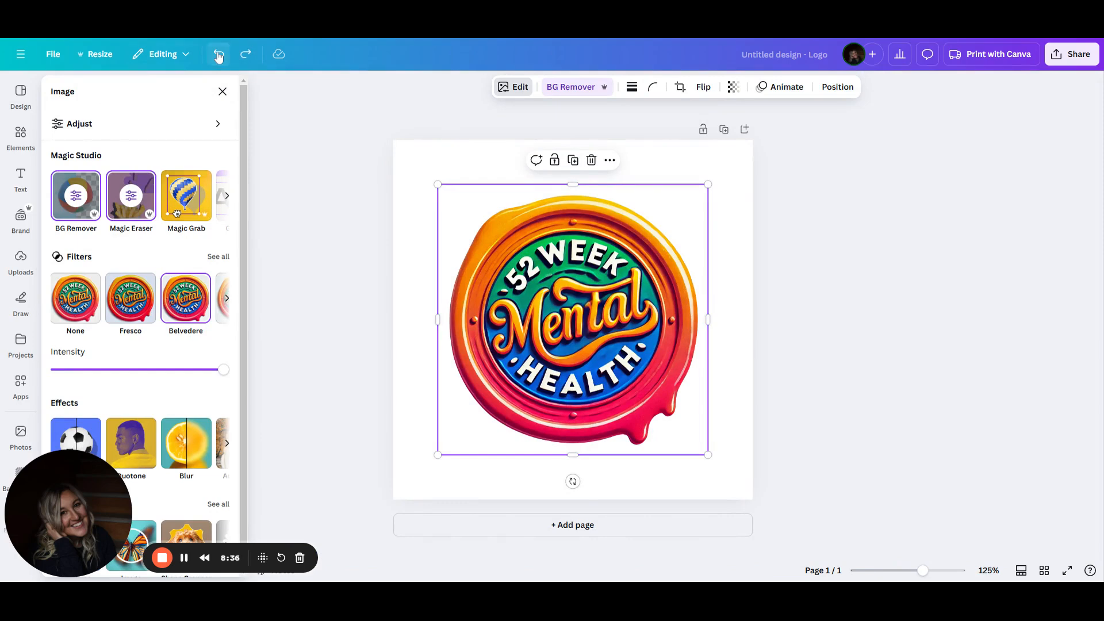
left_click(246, 54)
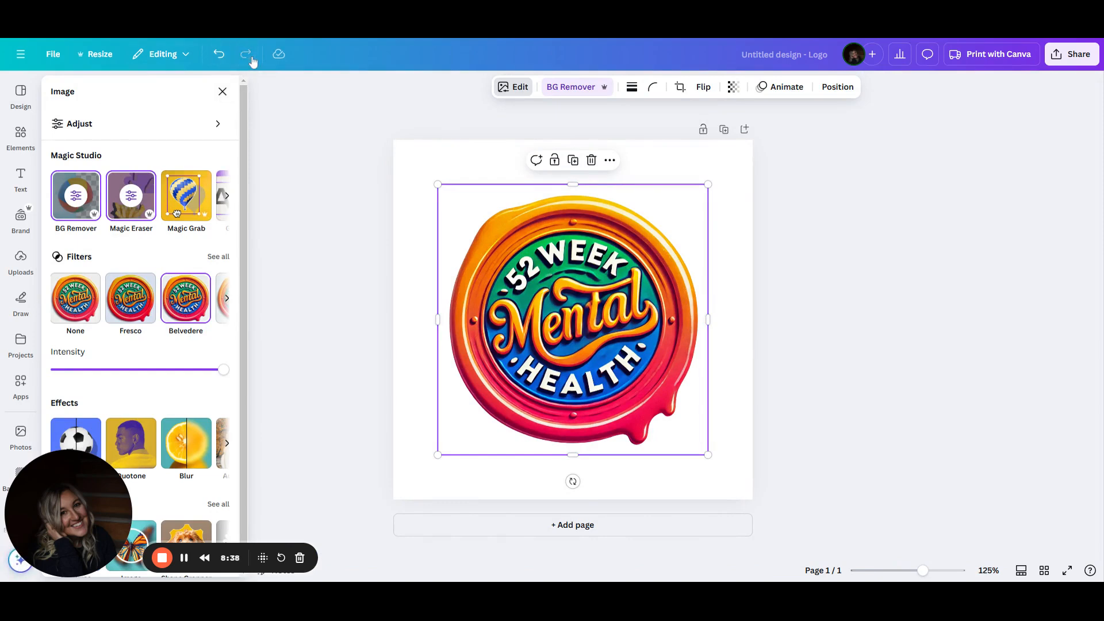
Reopen Magic Eraser at brush size 4 and erase the shadow along the left side of the t
left_click(141, 201)
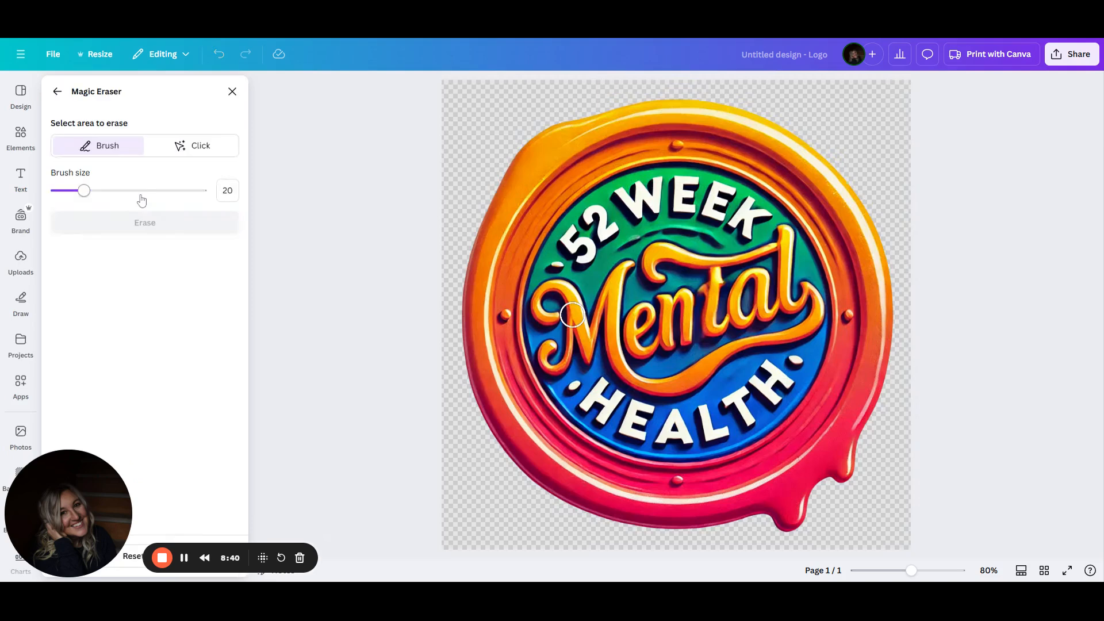
left_click(227, 190)
type("4")
left_click_drag(912, 571, 952, 567)
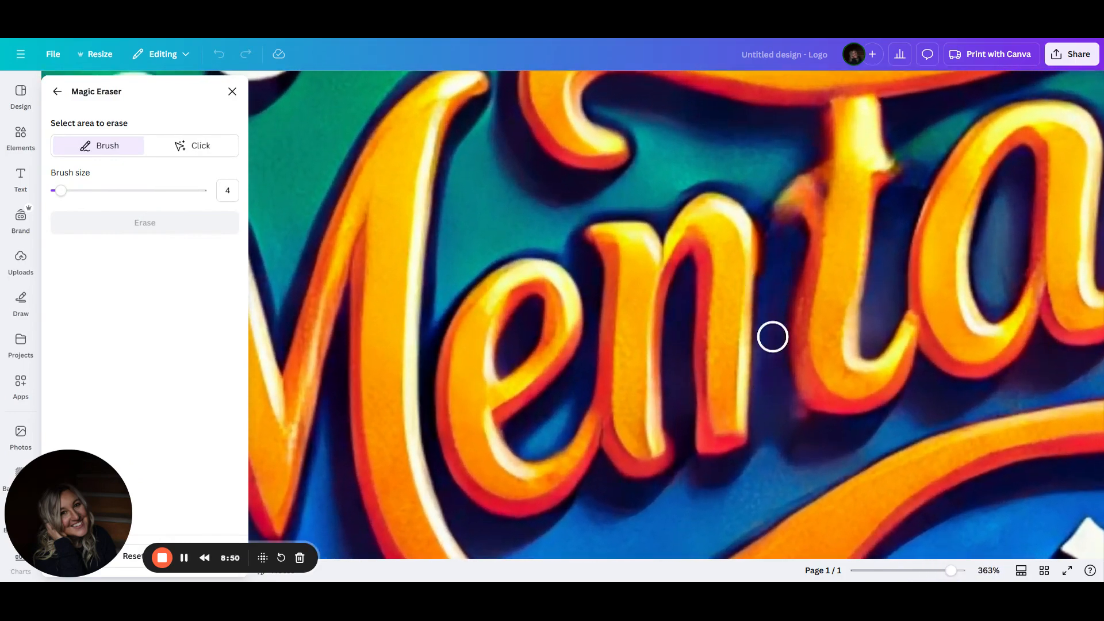
mouse_move(765, 153)
left_mouse_down()
mouse_move(785, 210)
mouse_move(778, 281)
left_mouse_up()
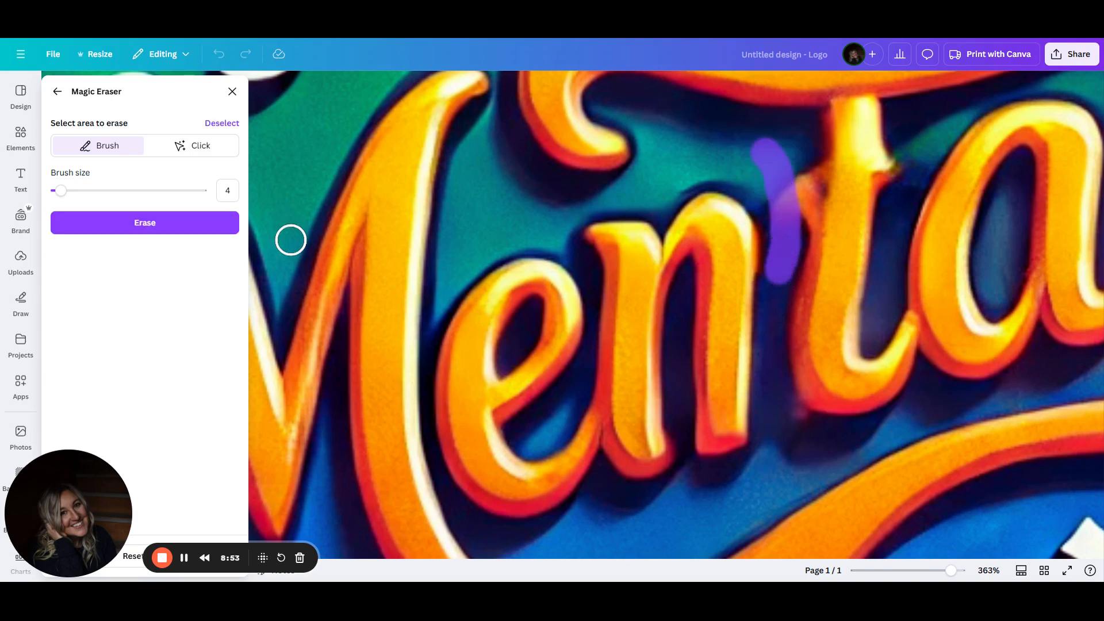
left_click(155, 233)
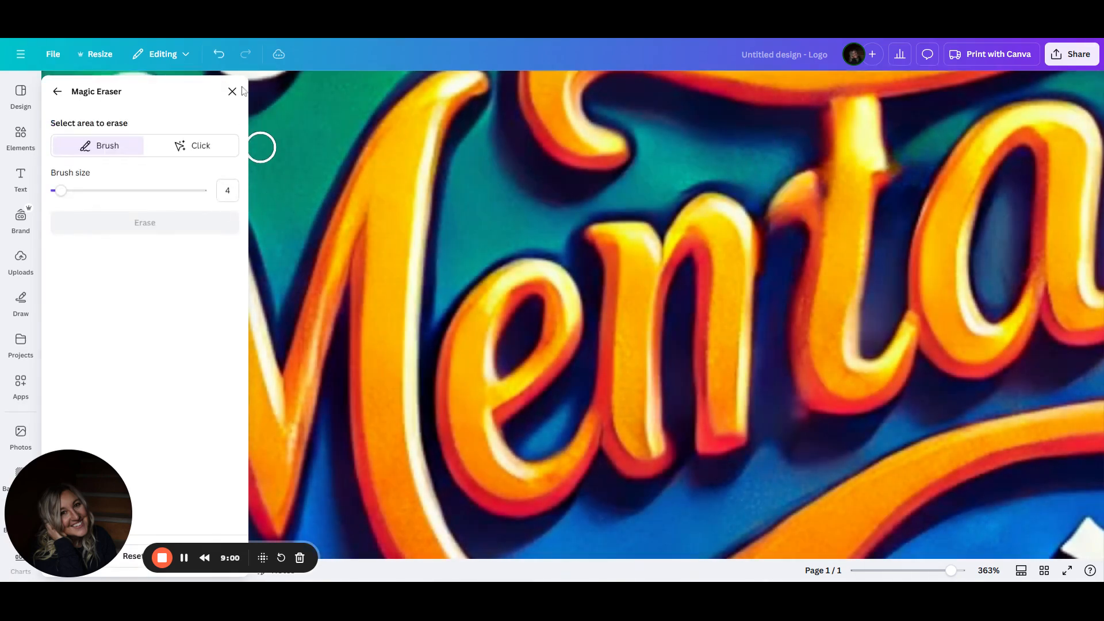
left_click(233, 92)
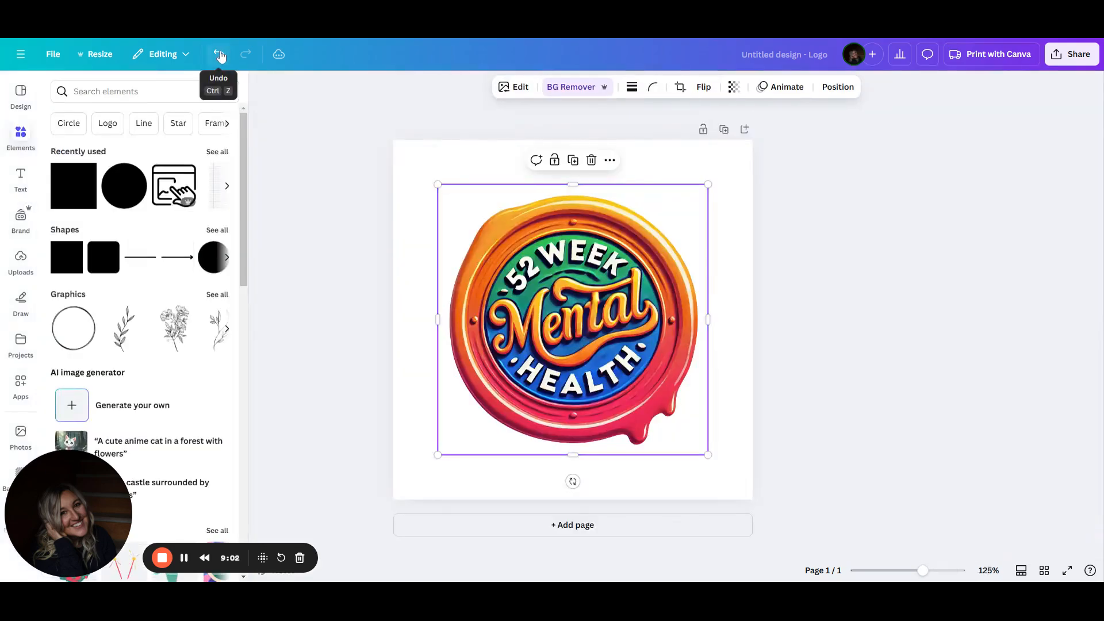
Undo the last Magic Eraser edit and deselect the logo
left_click(220, 55)
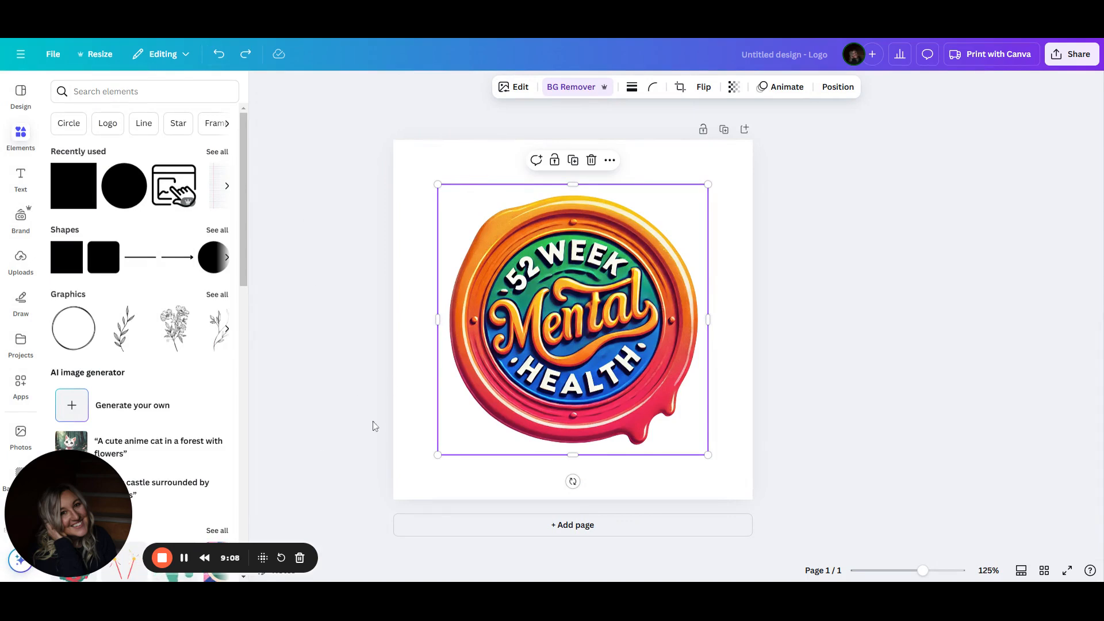
left_click(513, 94)
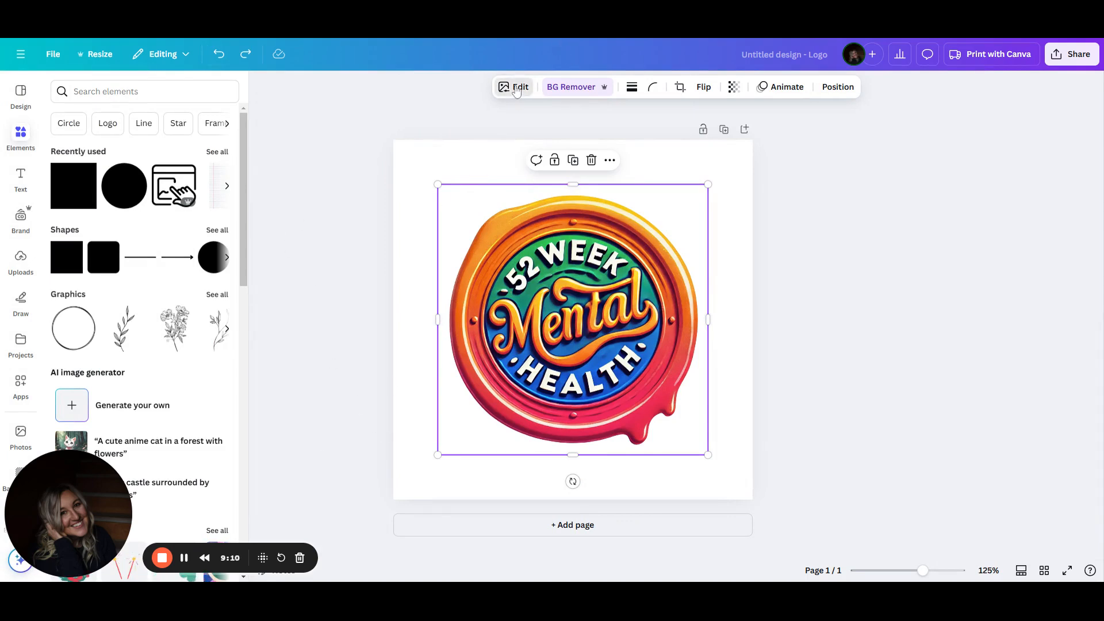
left_click(416, 229)
Add a second page and place the uploaded wax-seal logo image on it
left_click(573, 525)
left_click(21, 260)
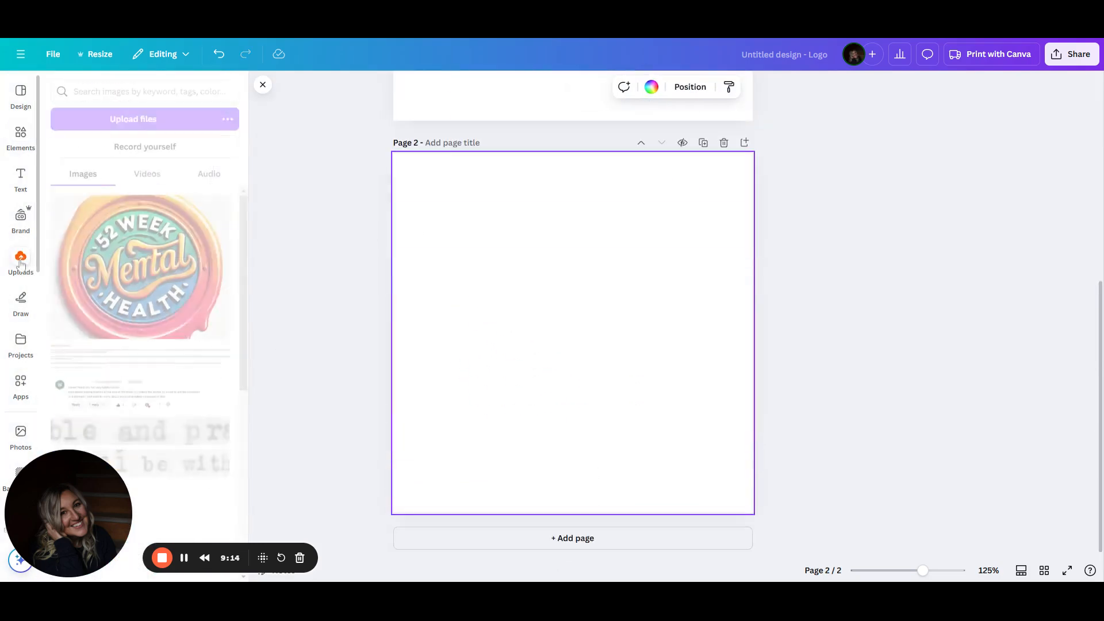
left_click(139, 266)
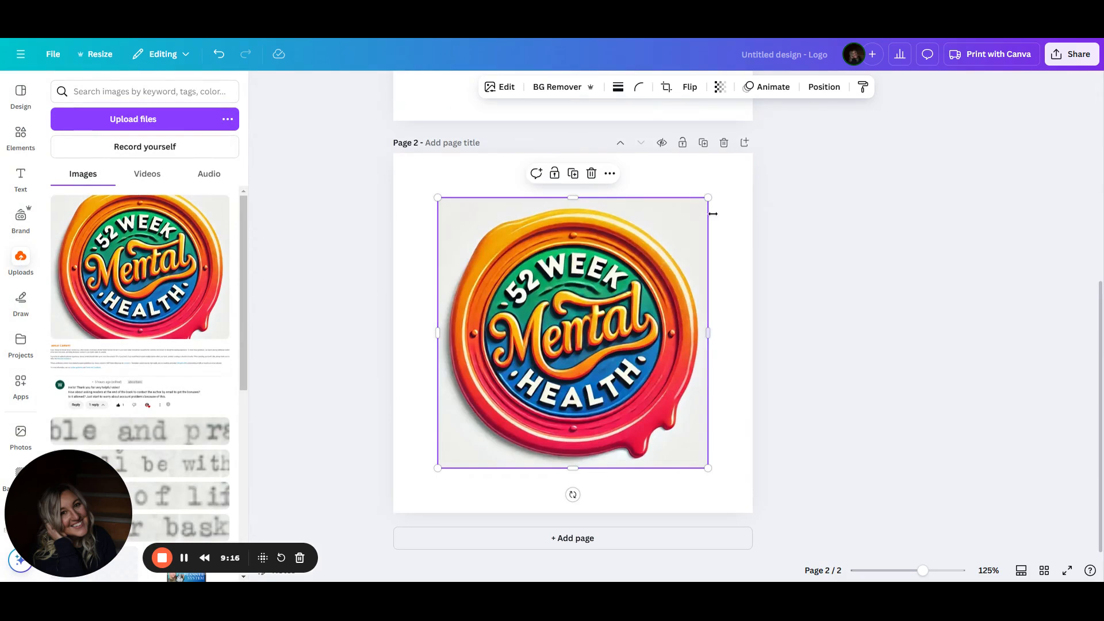
Remove the new image's background with BG Remover and preview the design full screen
left_click(562, 91)
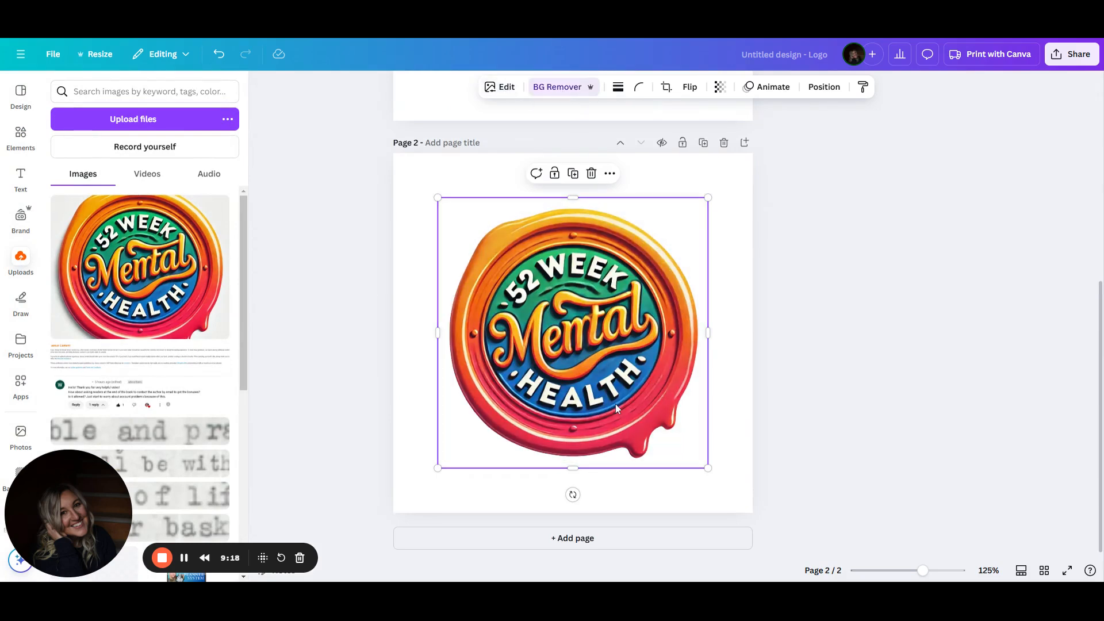
left_click(1067, 571)
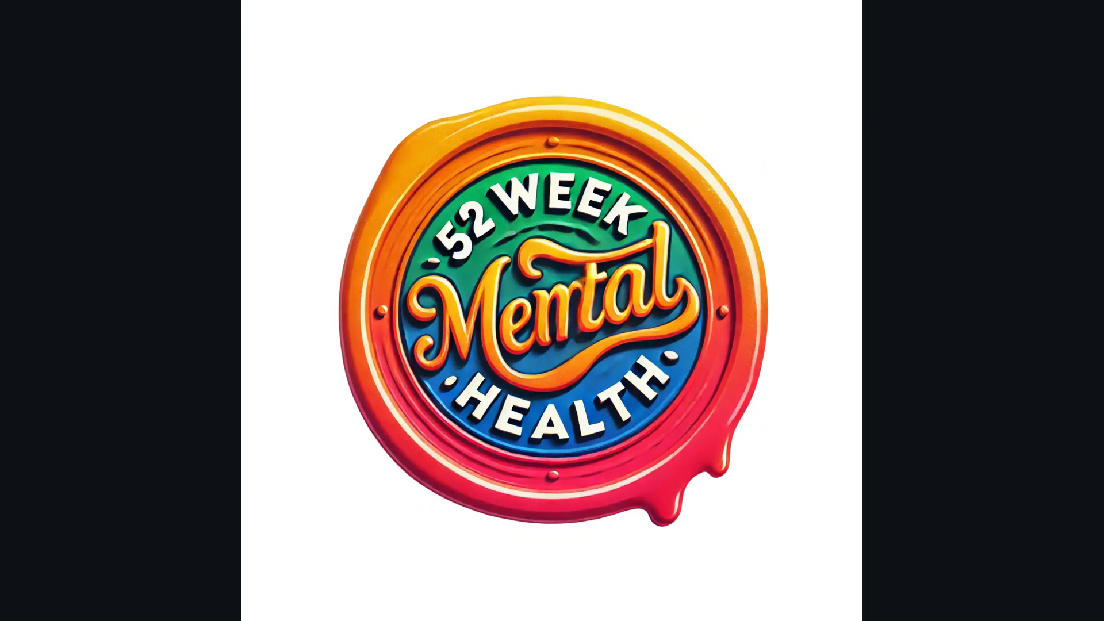
key("Escape")
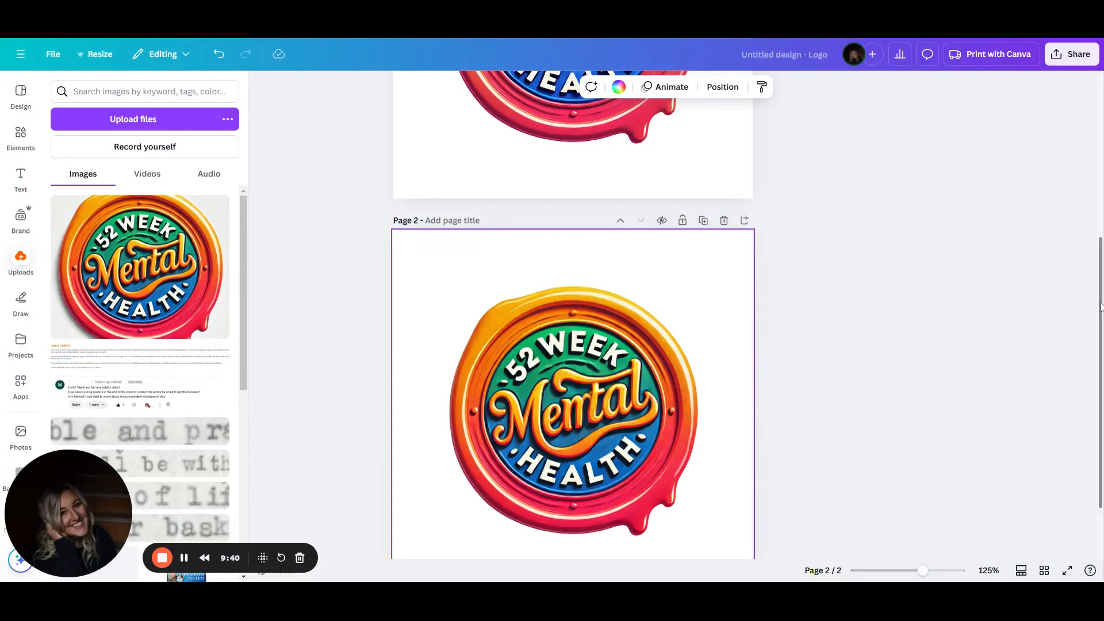
left_click_drag(1100, 306, 1100, 354)
left_click_drag(1102, 391, 1047, 363)
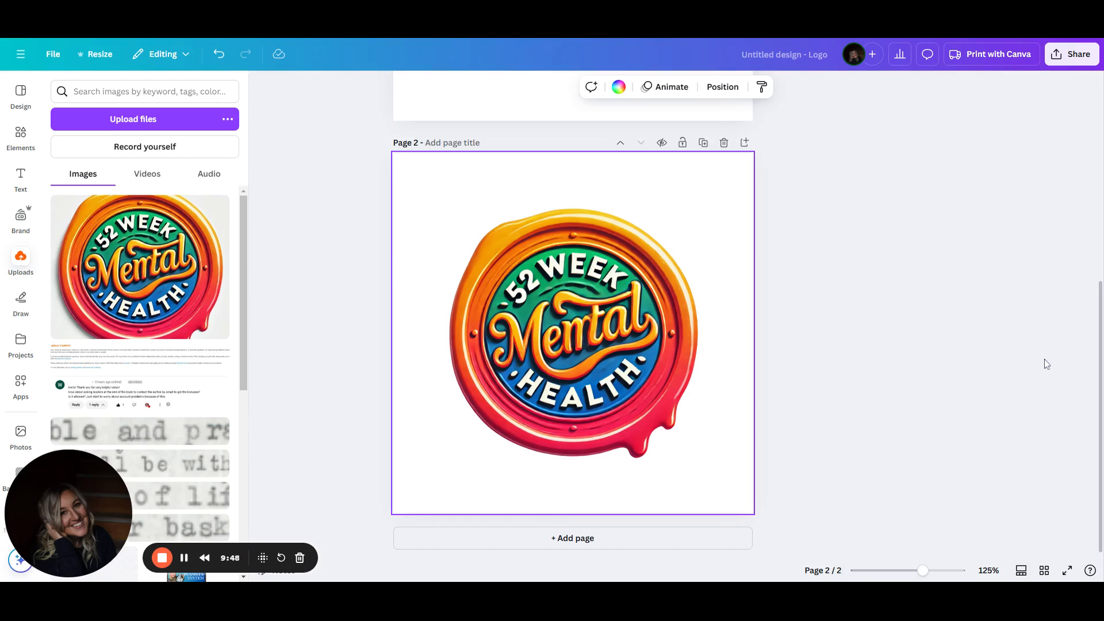